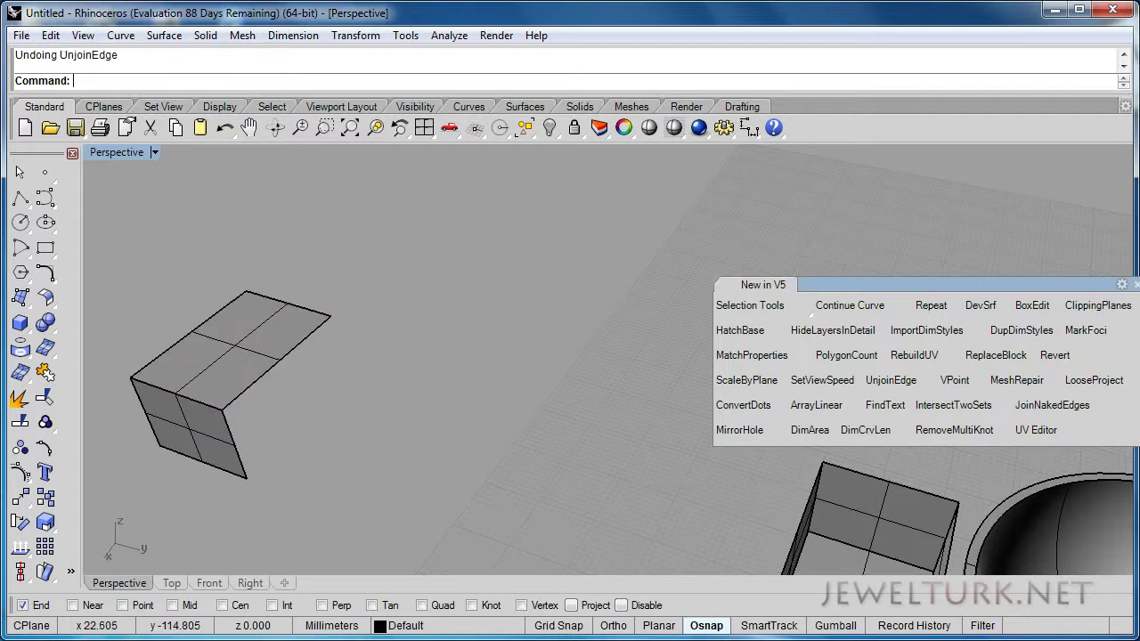
Open the Mesh Repair checker, view the selected box surfaces and the bowl, and close the checker
text(<<<<<<)
right_drag(570, 374, 428, 213)
scroll(579, 383, down, 3)
right_drag(579, 383, 499, 330)
click(1017, 380)
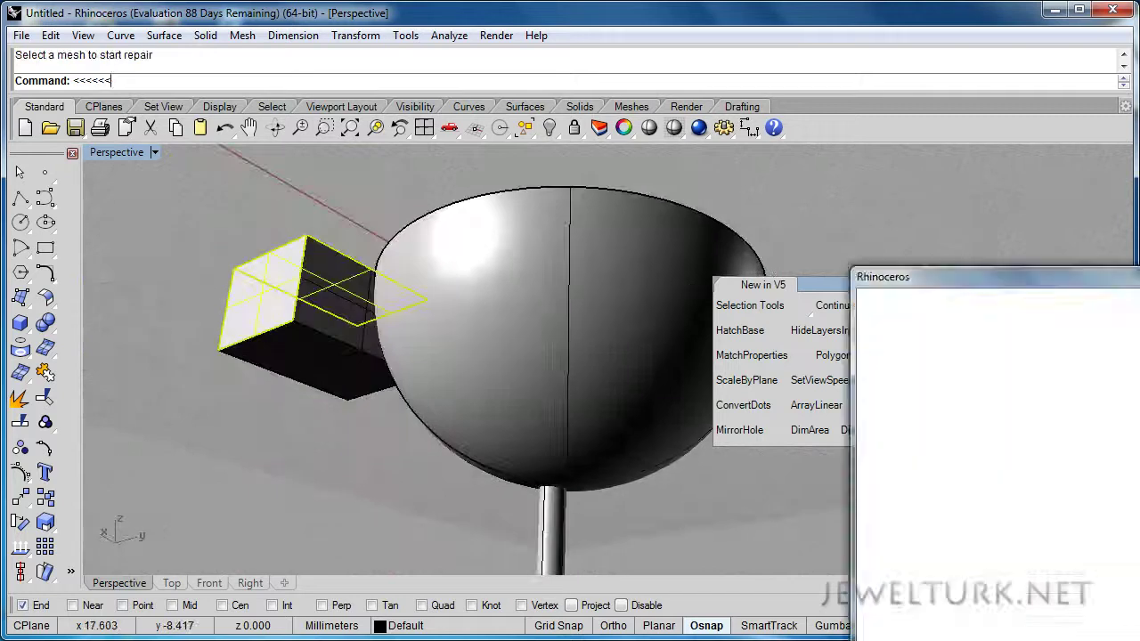
drag(1016, 277, 784, 225)
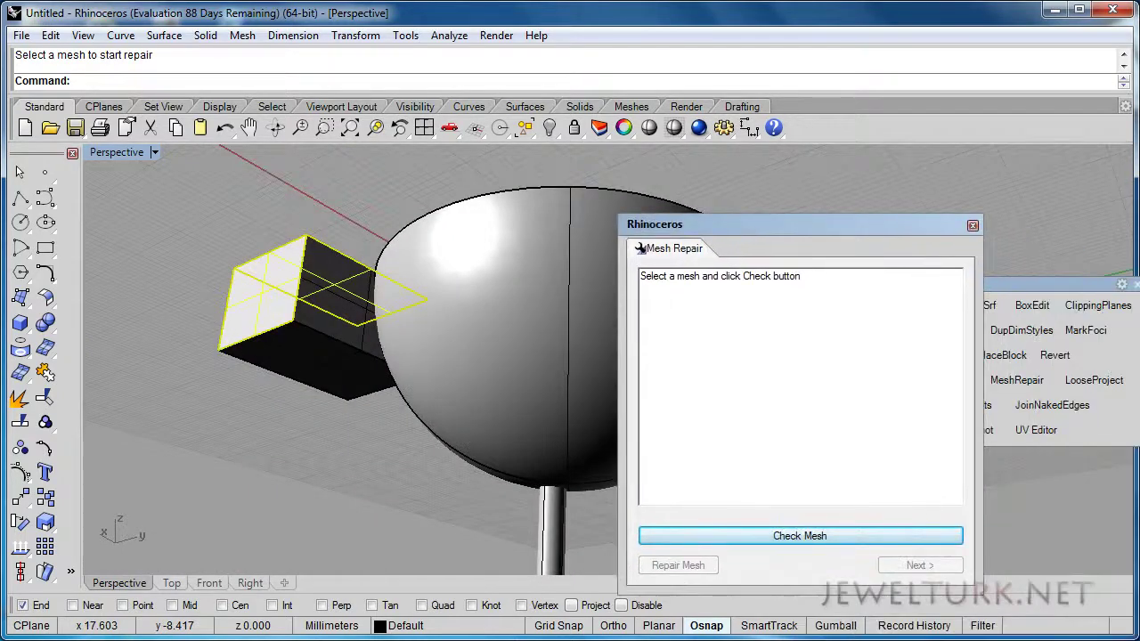
right_drag(427, 302, 409, 410)
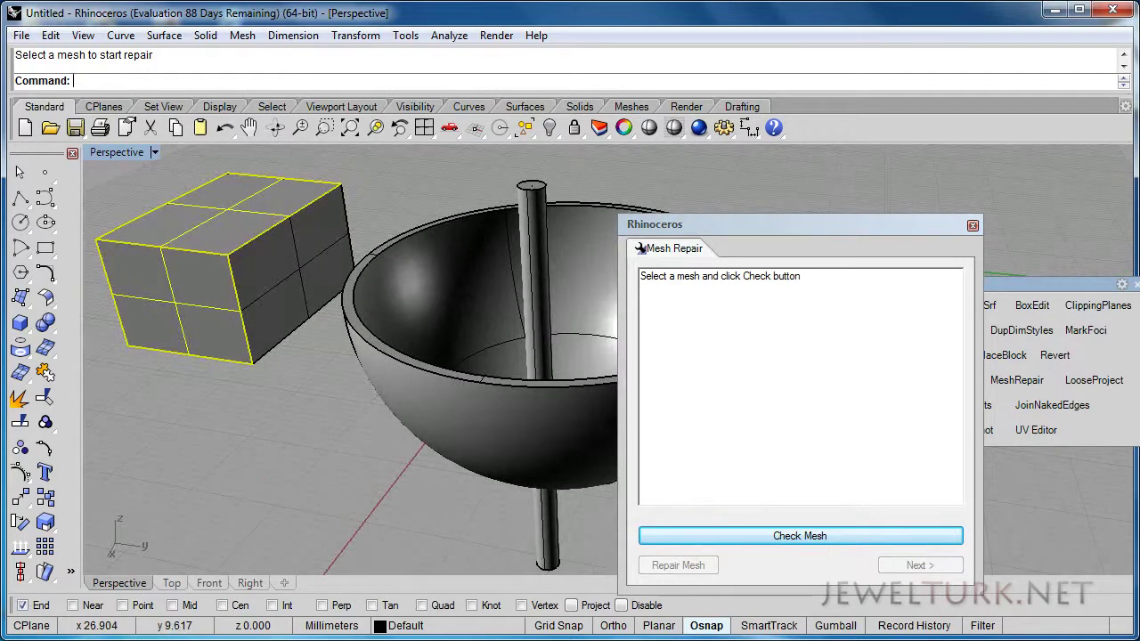
click(972, 225)
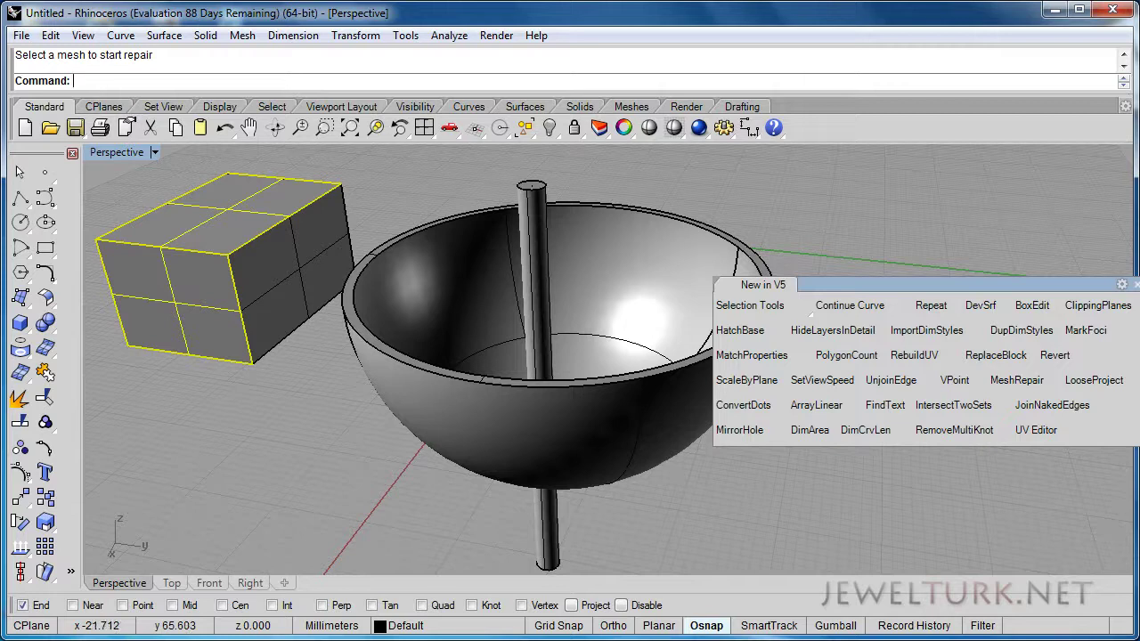
Show the model in four viewports and leave the LooseProject command
click(1093, 380)
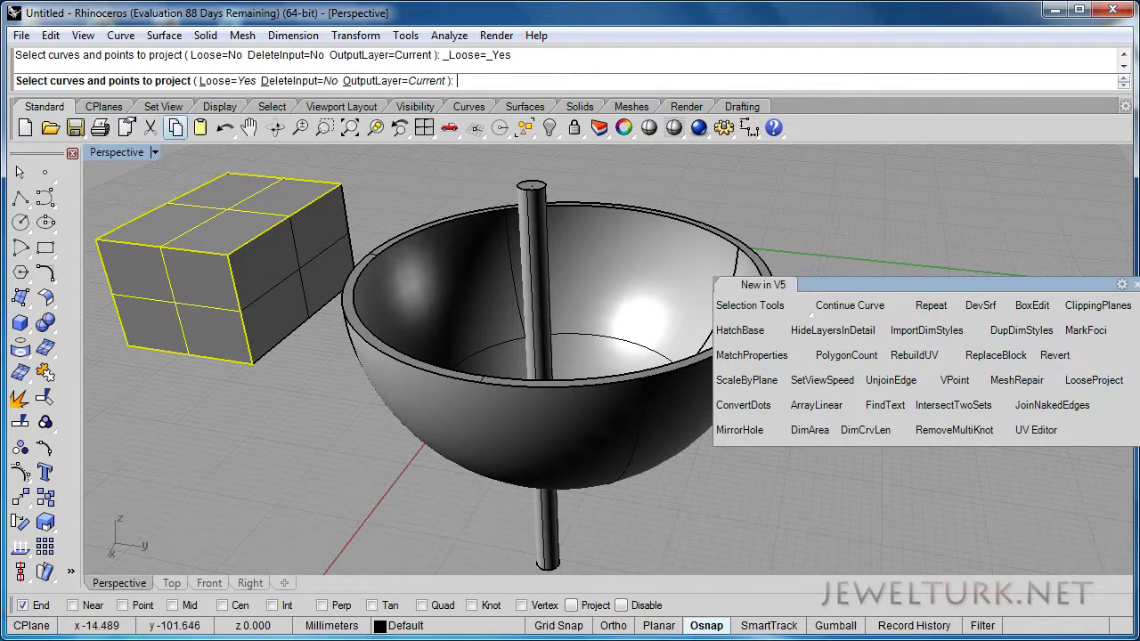
scroll(366, 194, down, 4)
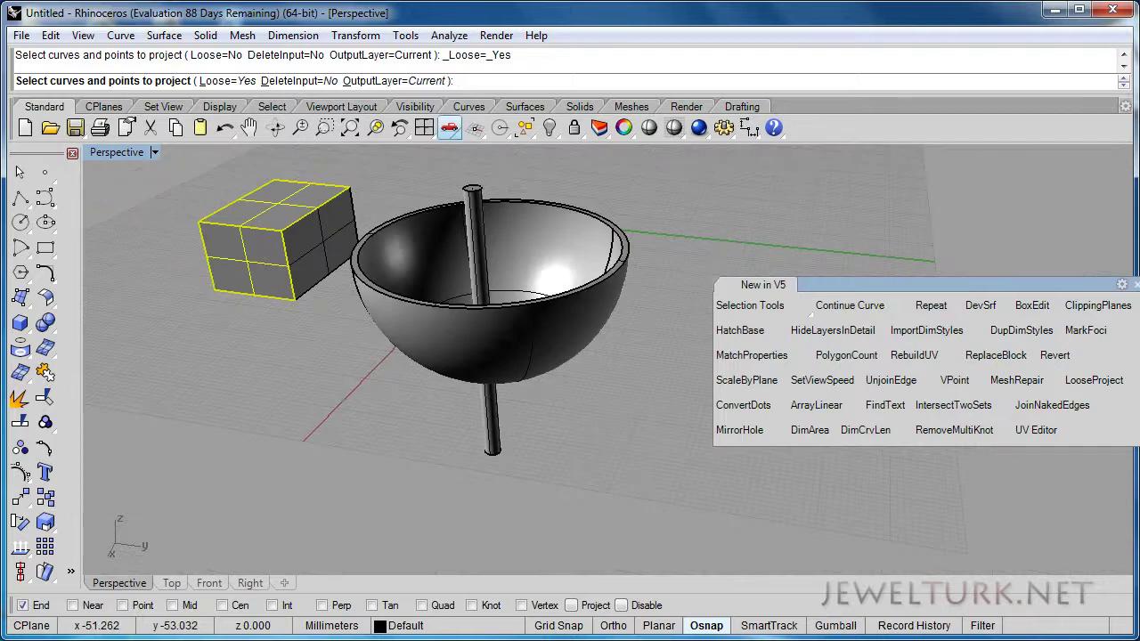
click(424, 127)
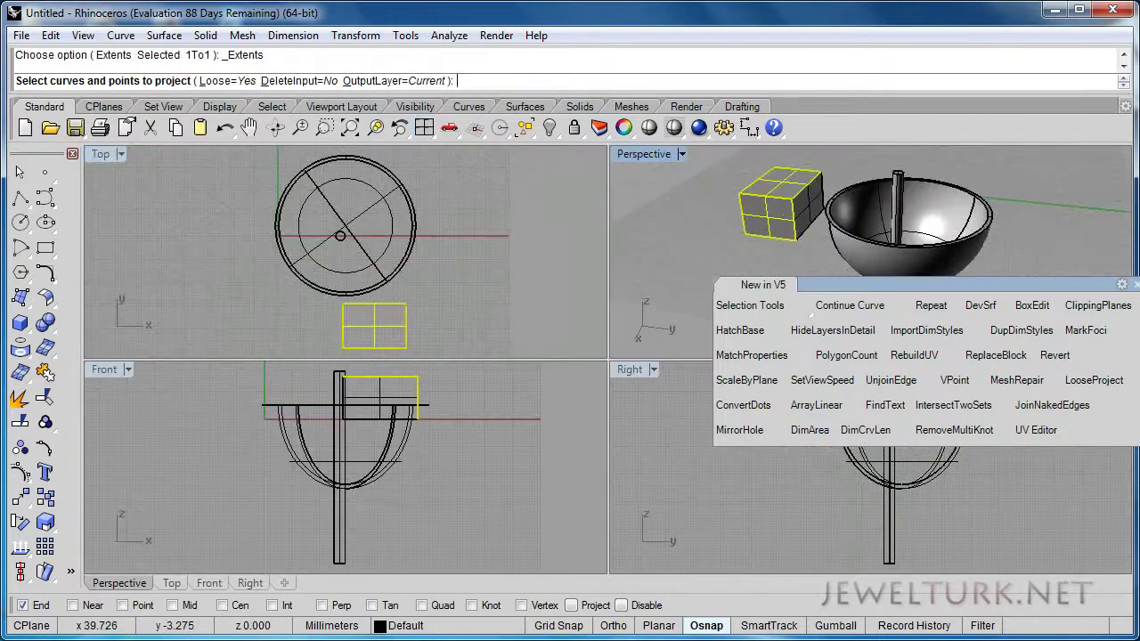
key(Escape)
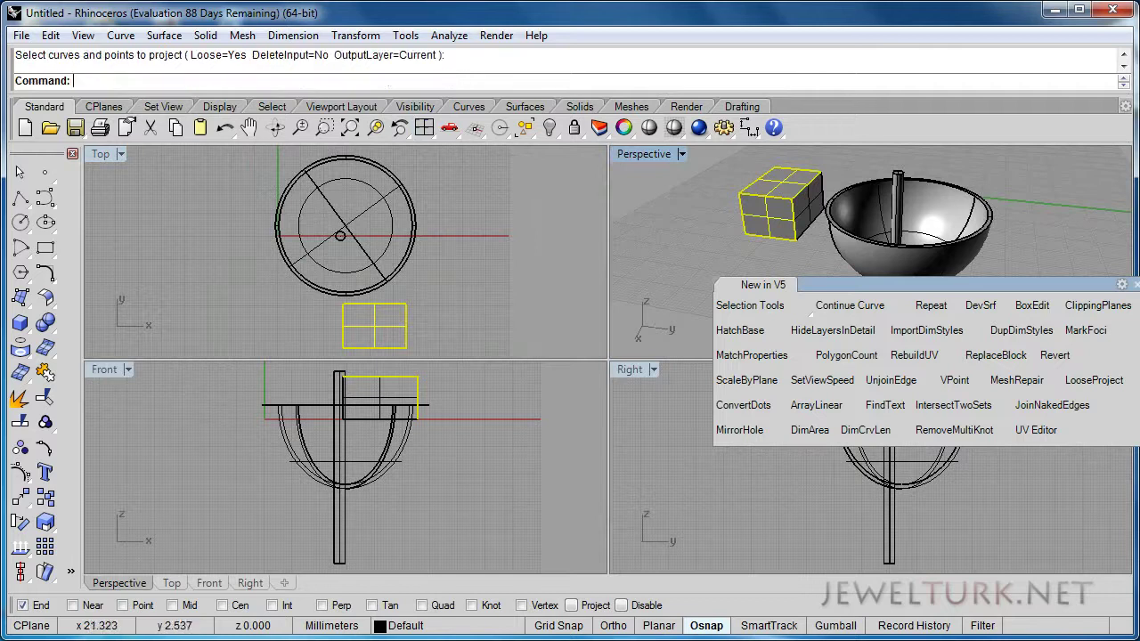
key(Escape)
Move the bowl in the negative X direction, away from the box, in the Front view
right_drag(353, 408, 335, 461)
click(365, 431)
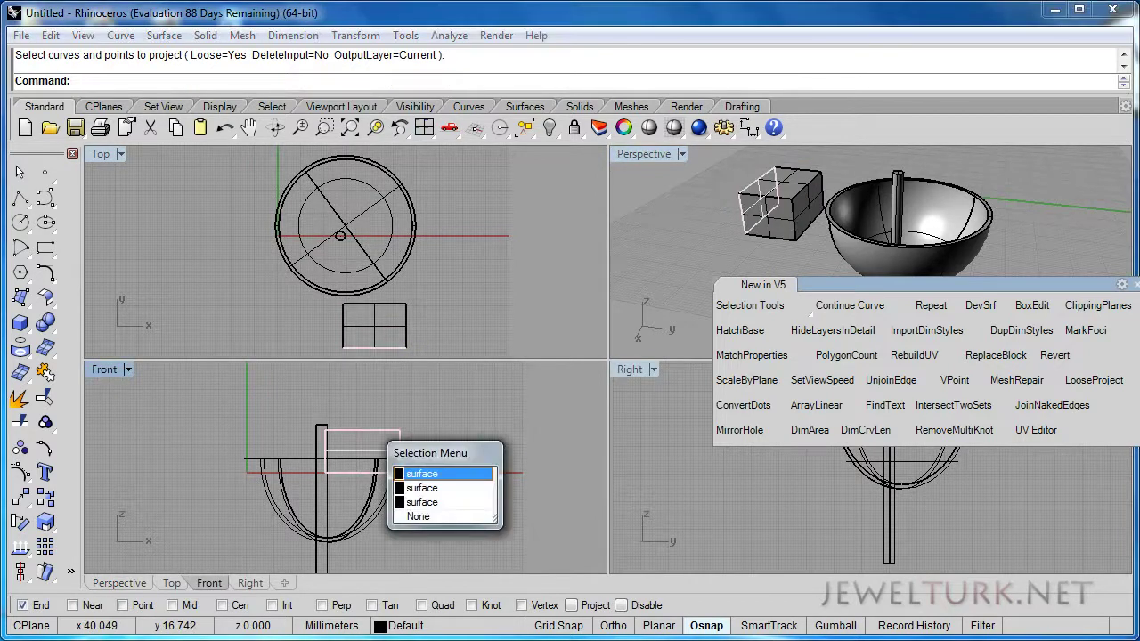
click(280, 467)
drag(279, 467, 225, 475)
Move the cylindrical rod extrusion in the negative X direction, back inside the bowl, in the Front view
click(315, 444)
drag(340, 236, 340, 236)
click(324, 521)
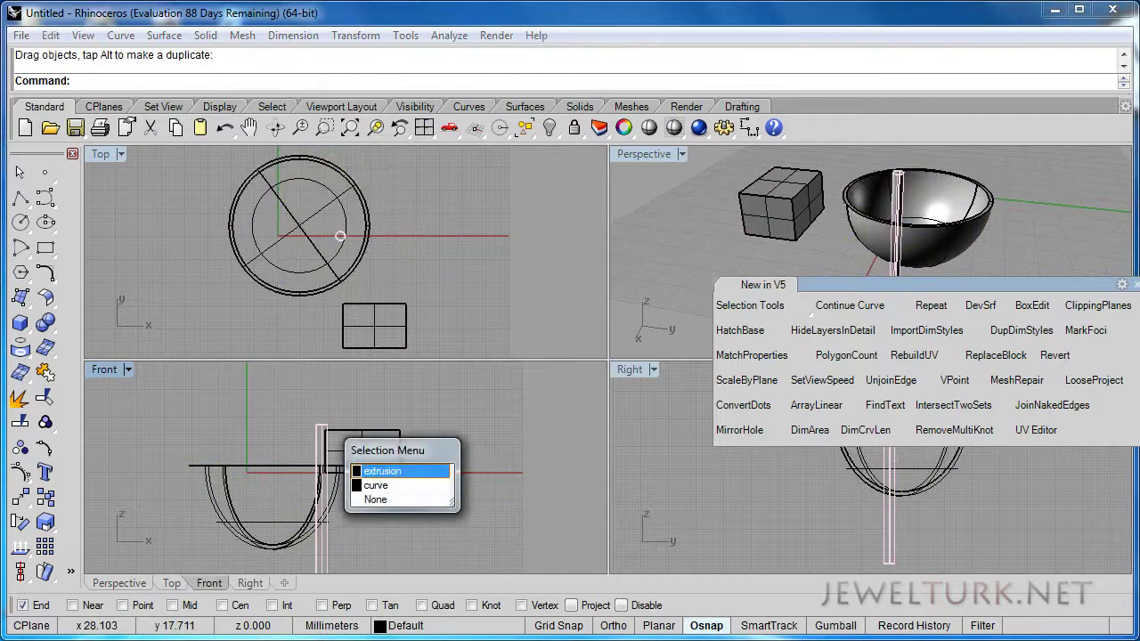
click(374, 472)
drag(317, 427, 280, 434)
Delete all surfaces of the box beside the bowl
drag(380, 420, 308, 446)
key(Delete)
drag(321, 399, 467, 540)
key(Delete)
Zoom the viewports to the model's extents and maximize the Top view
double_click(644, 155)
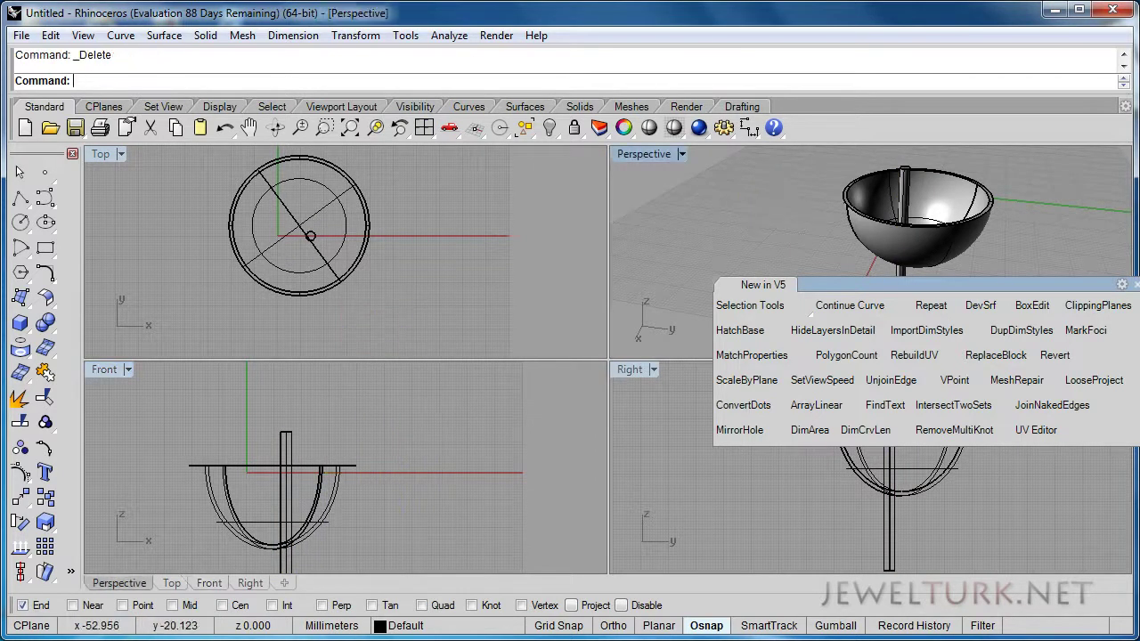
right_drag(472, 351, 498, 303)
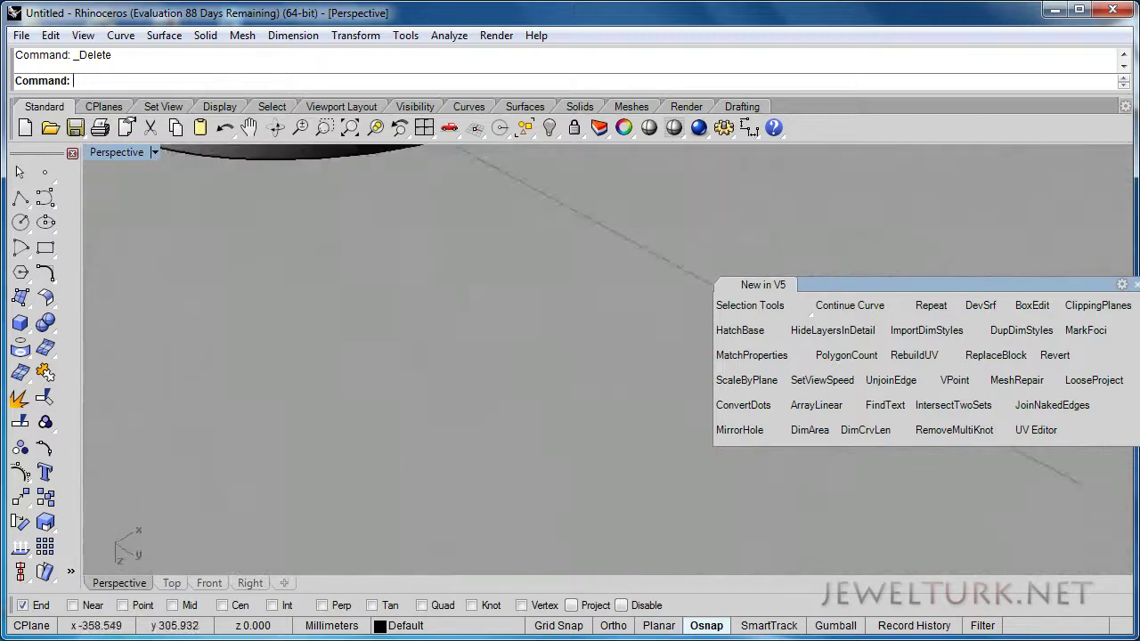
double_click(424, 128)
double_click(100, 154)
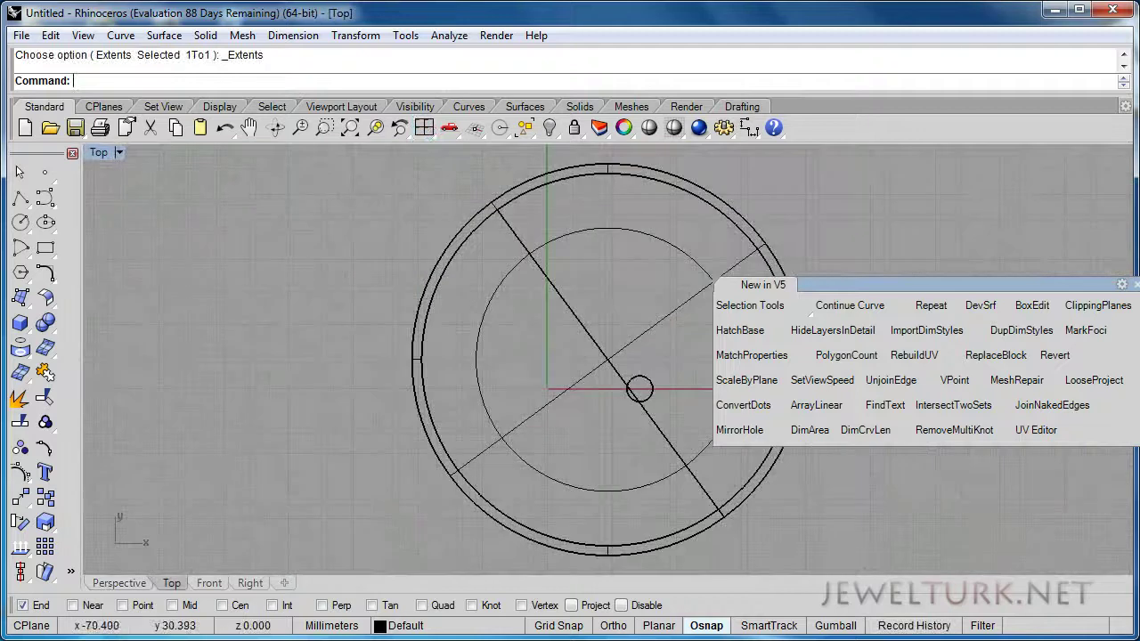
Place the solid text object "rrr" inside the bowl outline, in Arial, 10 mm high and 1 mm thick
click(46, 472)
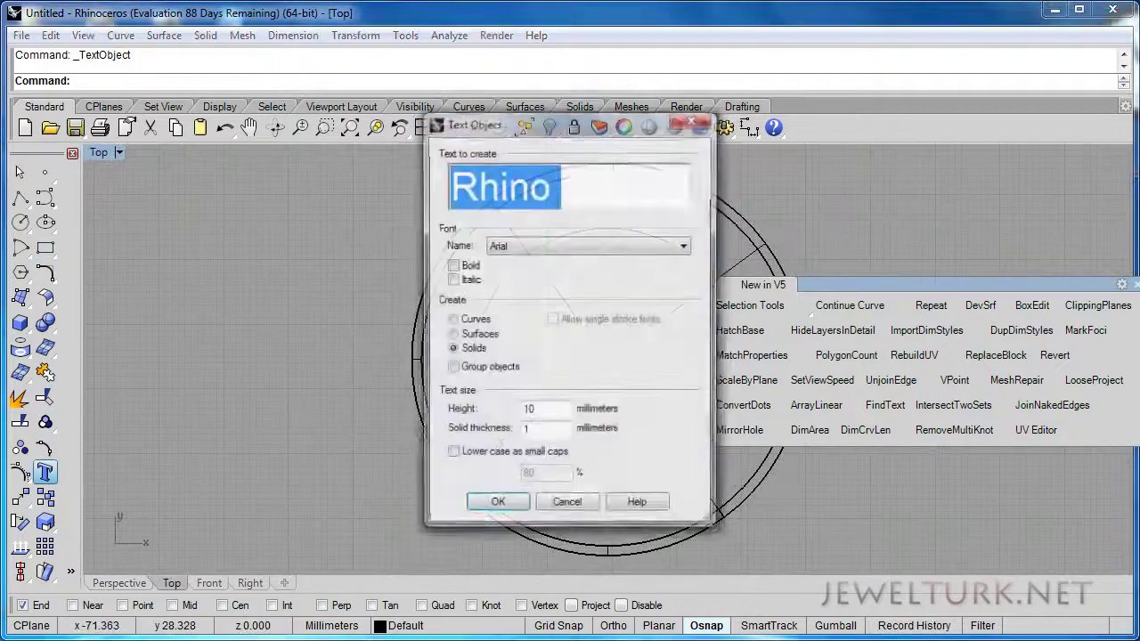
text(rrr)
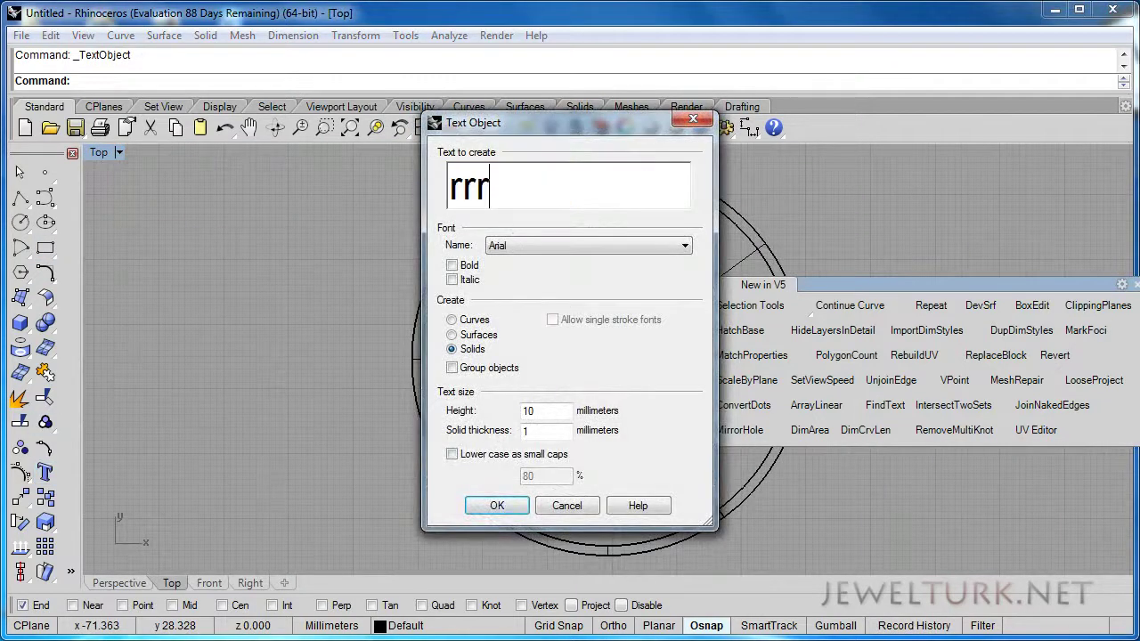
click(497, 505)
right_drag(502, 384, 169, 343)
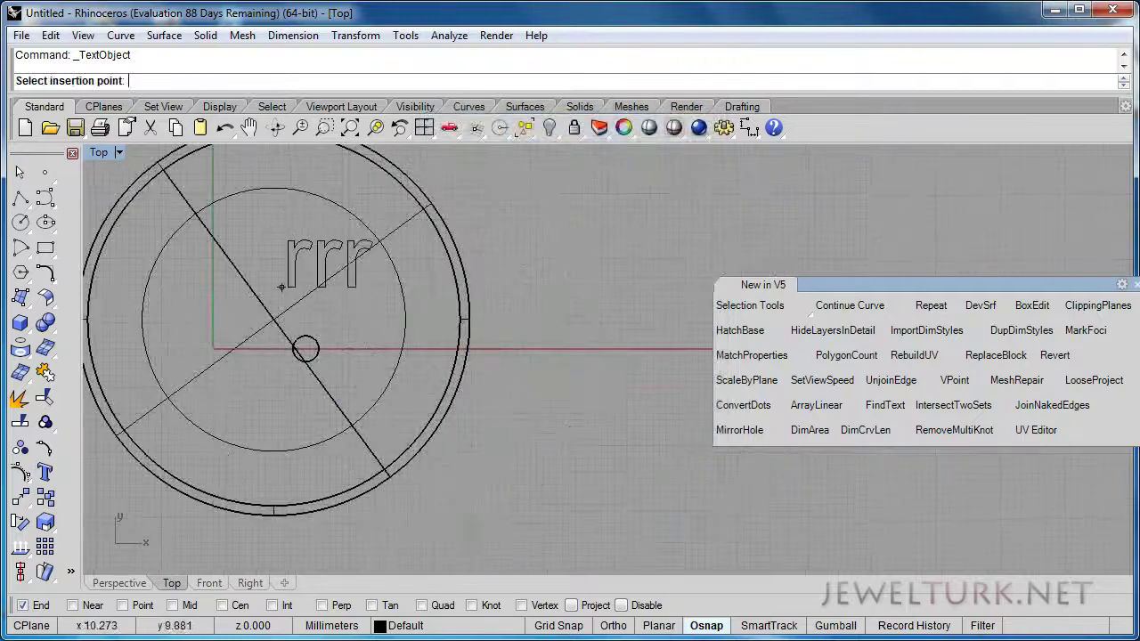
right_drag(269, 255, 19, 156)
scroll(311, 286, up, 2)
right_drag(315, 341, 1006, 640)
right_drag(496, 435, 137, 318)
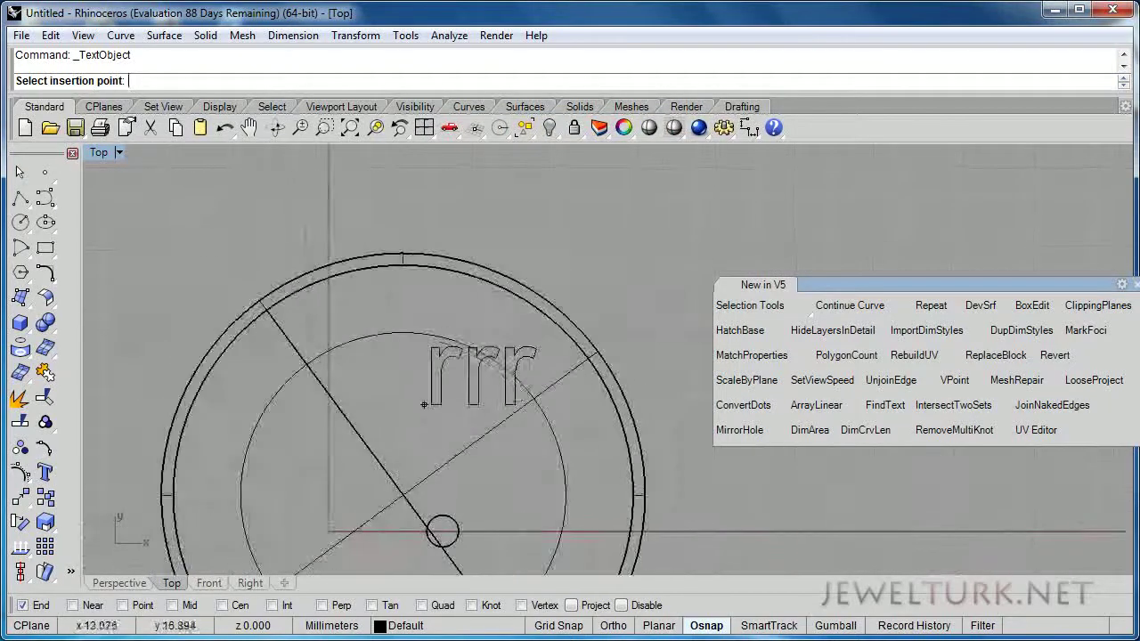
click(398, 388)
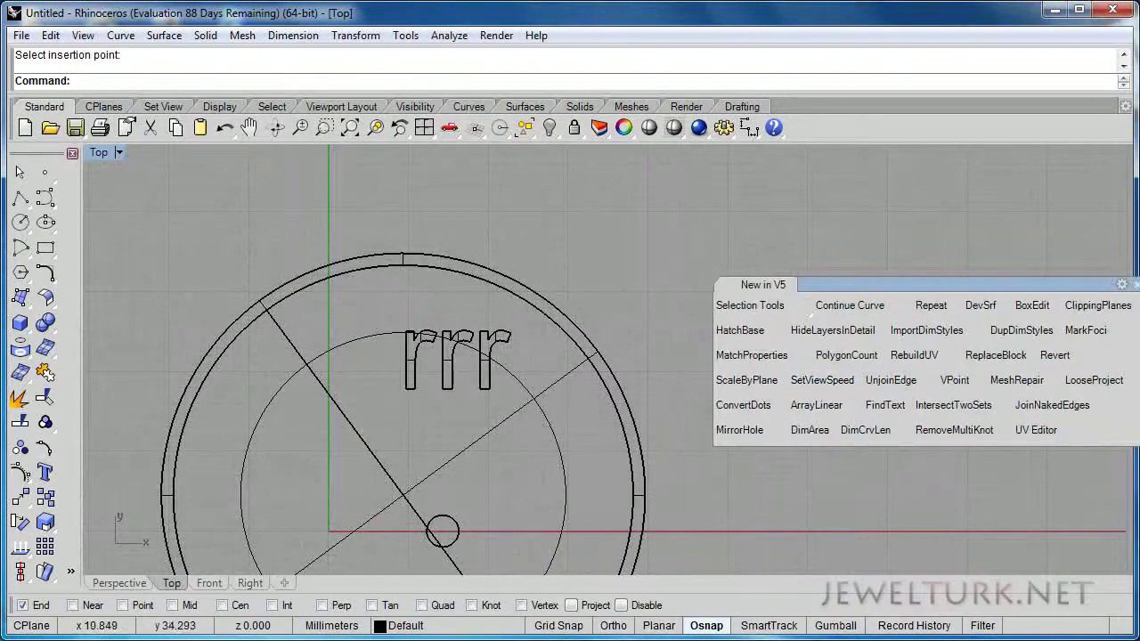
Replace the solid text with an "rrr" text object created as curves, placed over the bowl
drag(343, 214, 607, 467)
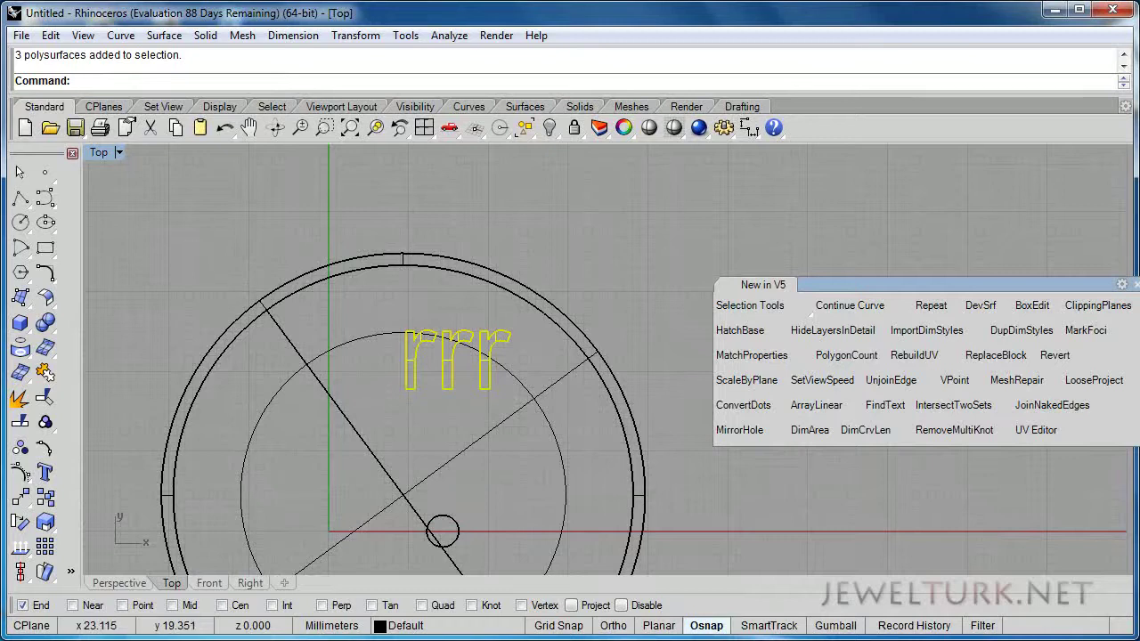
key(Delete)
click(46, 473)
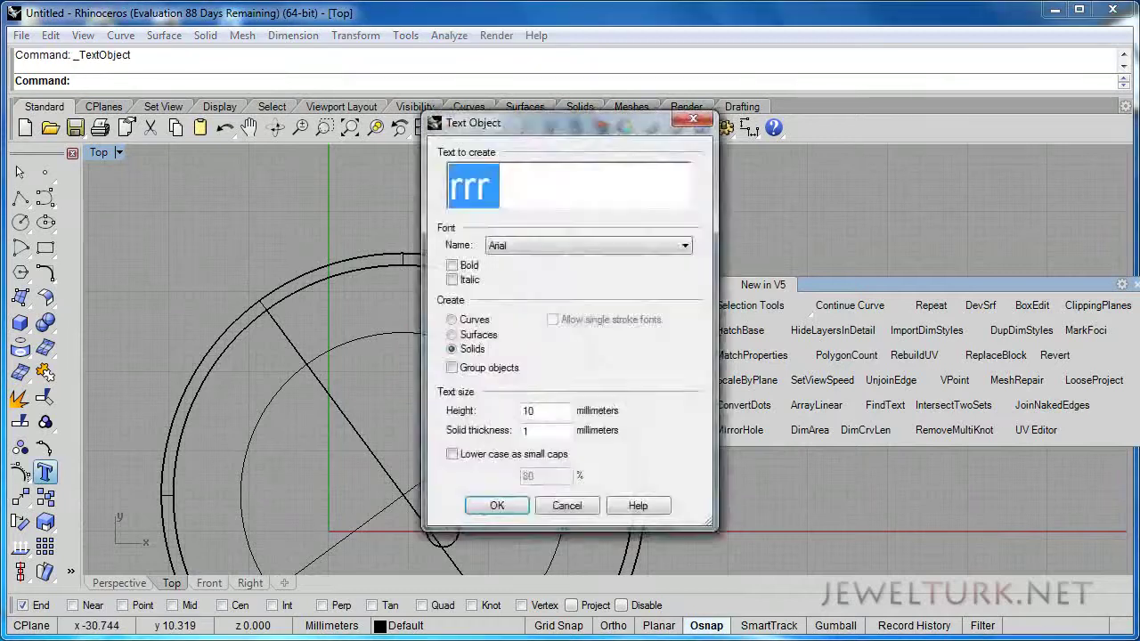
click(455, 319)
click(498, 503)
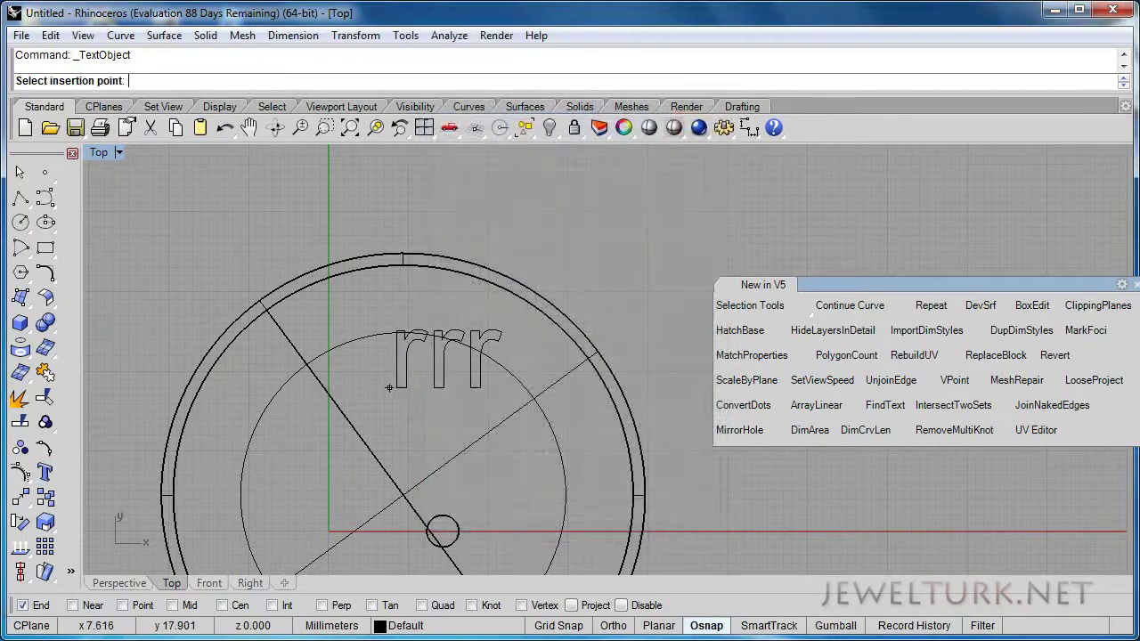
click(389, 387)
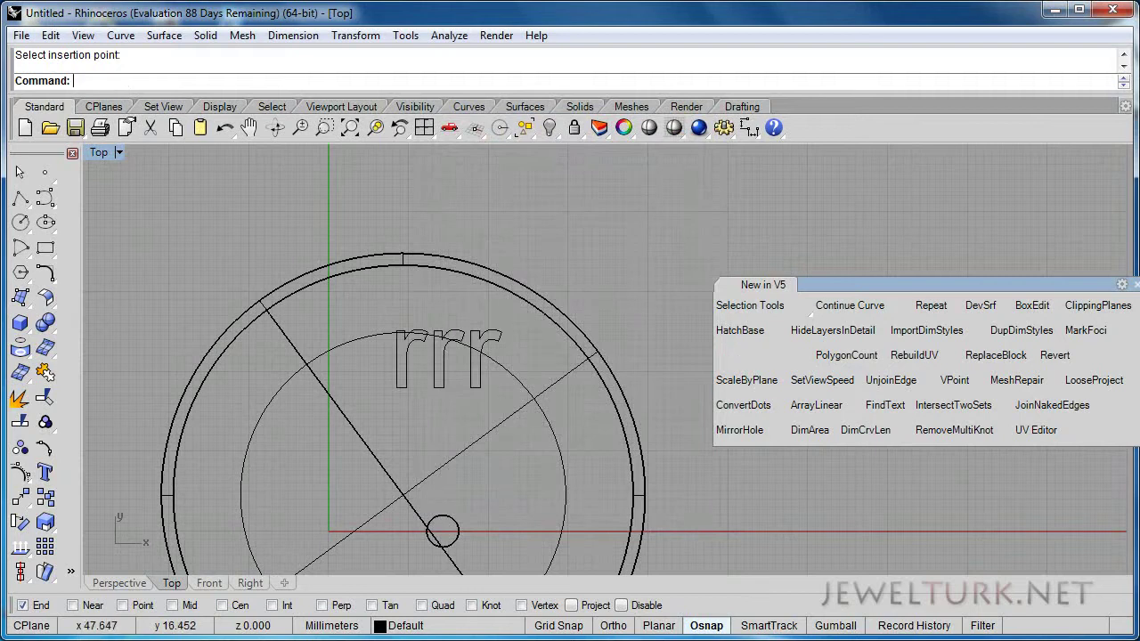
Project the "rrr" curves onto the bowl with LooseProject, keeping the input curves, and shade the Top view
drag(862, 284, 837, 285)
click(1068, 380)
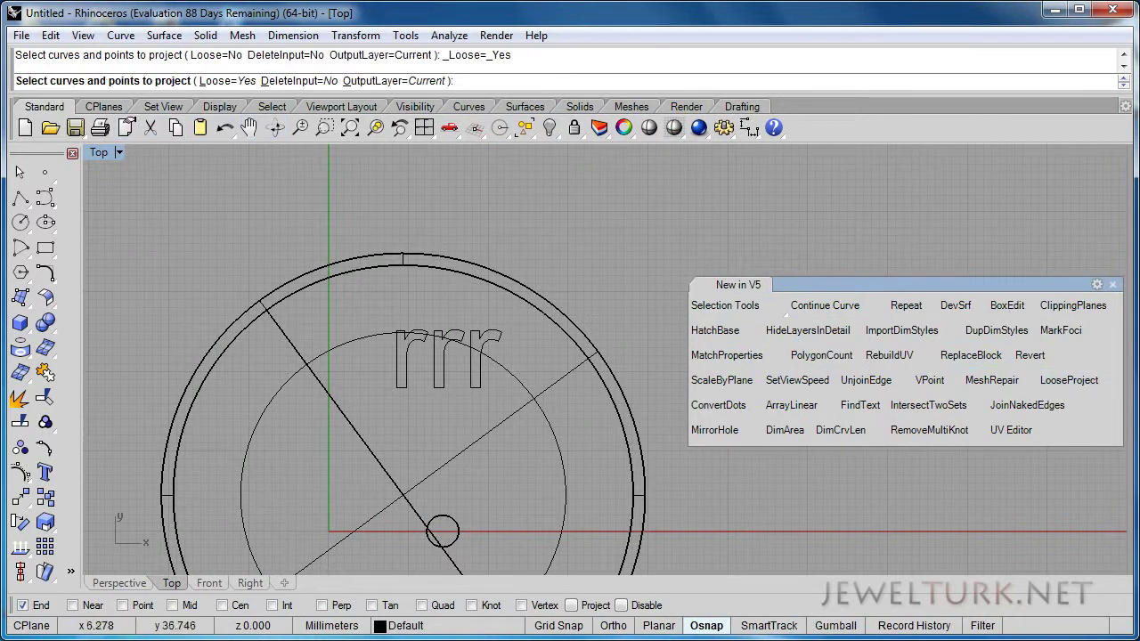
drag(305, 206, 571, 455)
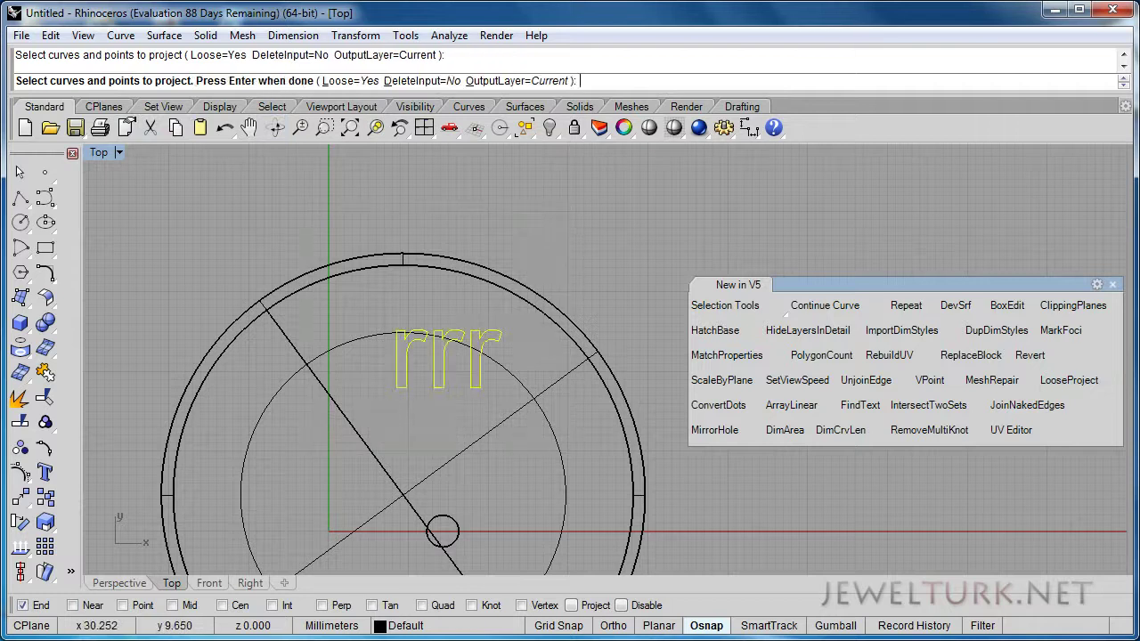
key(Return)
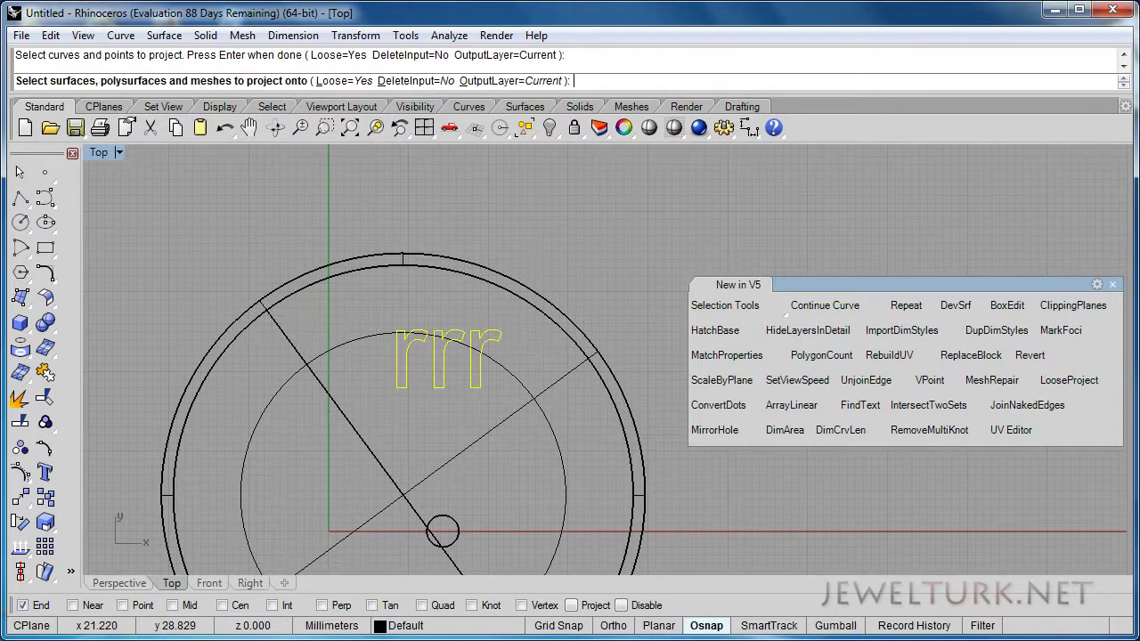
click(397, 261)
key(Return)
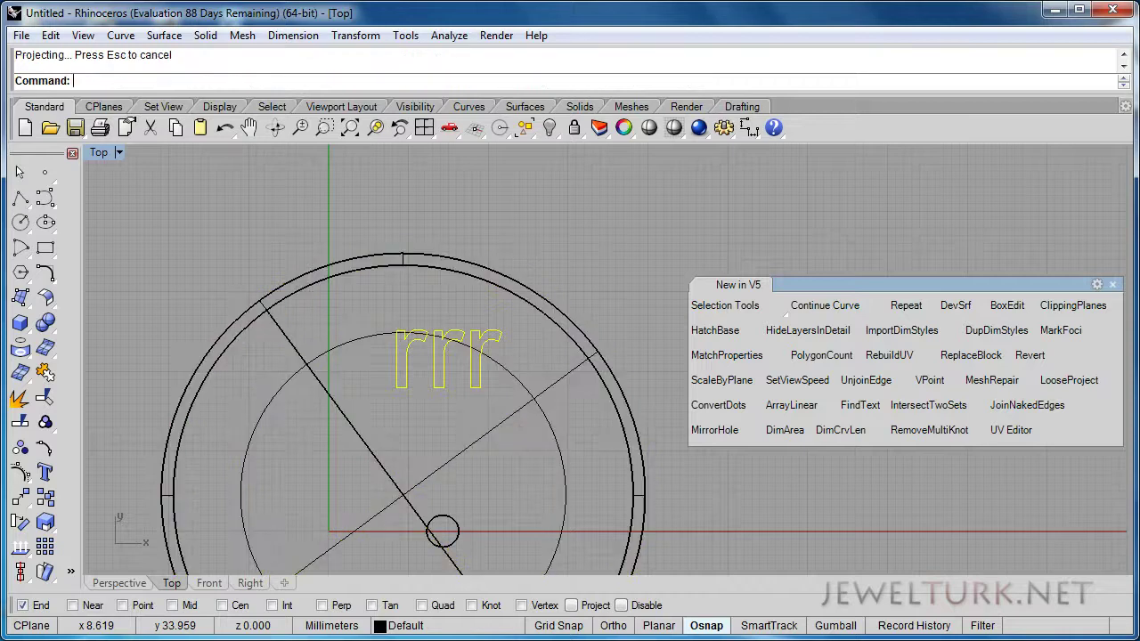
click(674, 128)
click(411, 171)
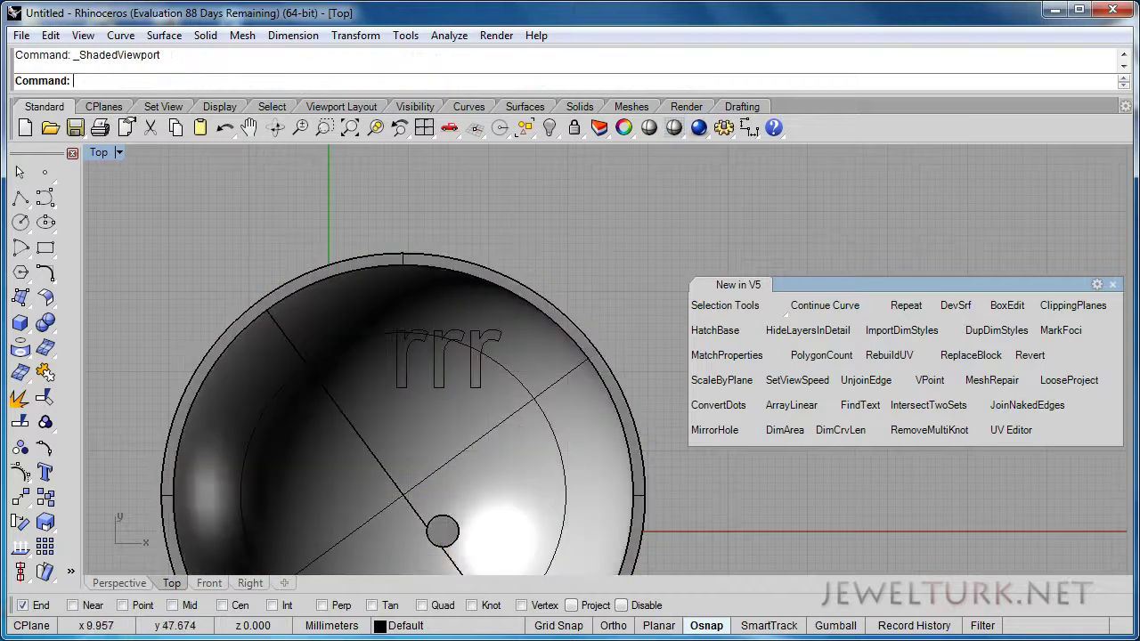
Examine in the Perspective view how the projected "rrr" curves lie on the bowl compared with the original flat text
click(425, 128)
double_click(644, 154)
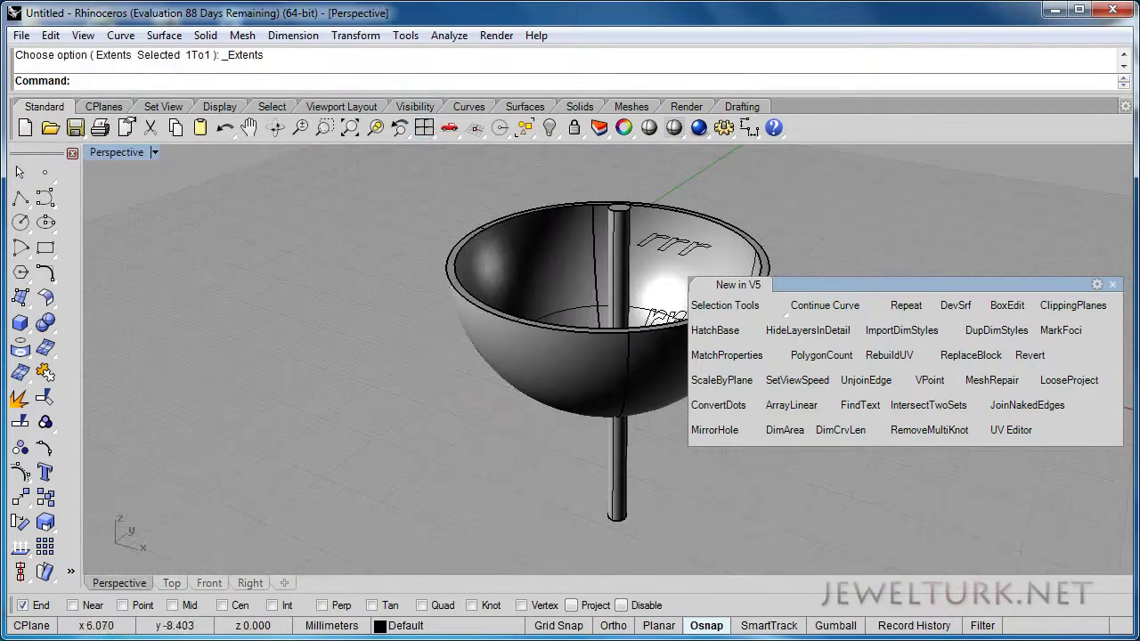
shift+right_drag(872, 231, 518, 428)
scroll(552, 383, up, 4)
click(425, 127)
click(425, 127)
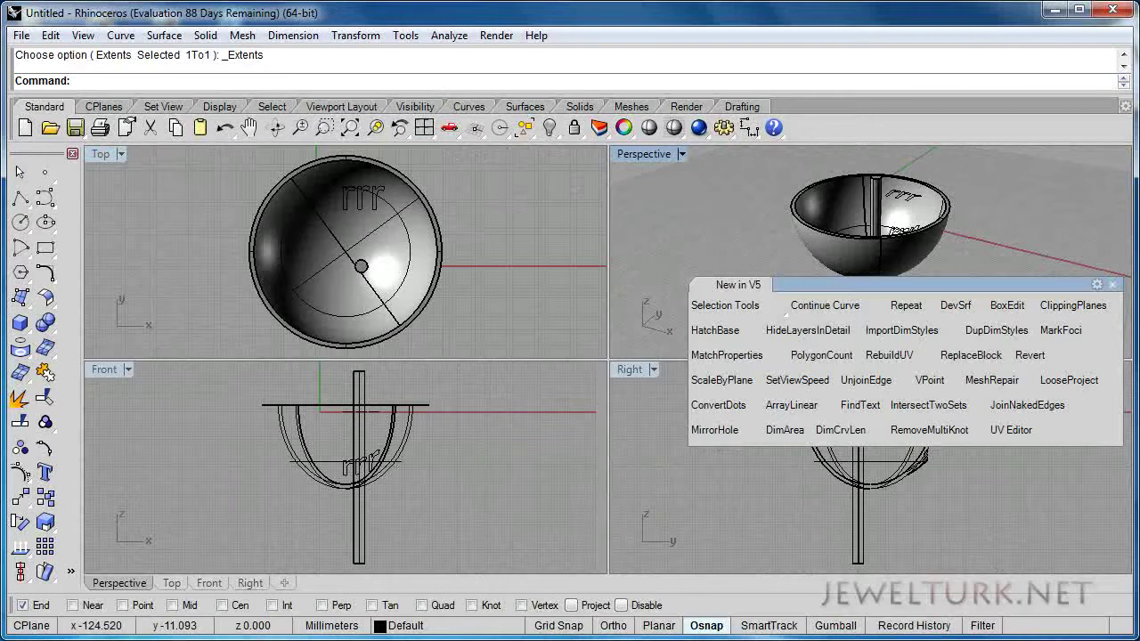
double_click(644, 154)
right_drag(537, 212, 528, 269)
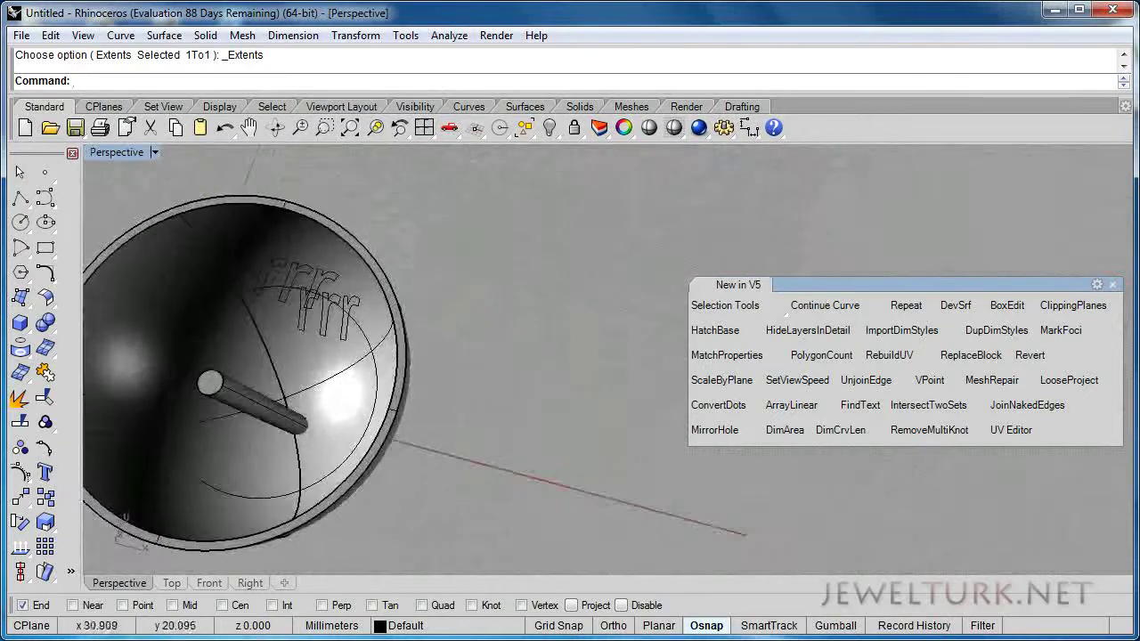
shift+right_drag(402, 331, 670, 315)
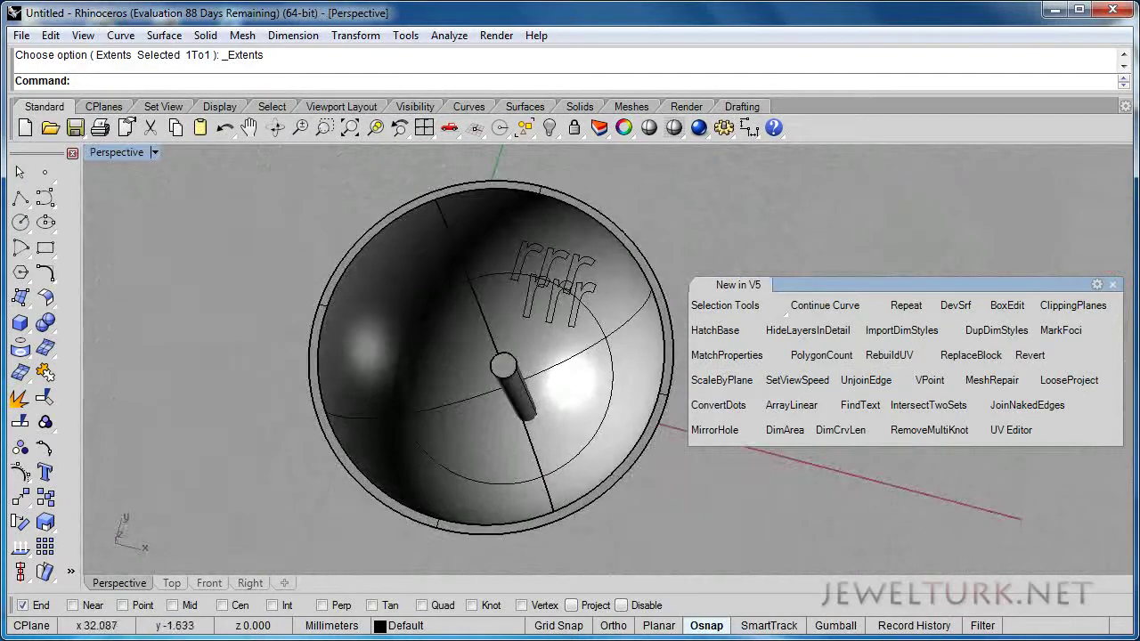
right_drag(605, 434, 565, 429)
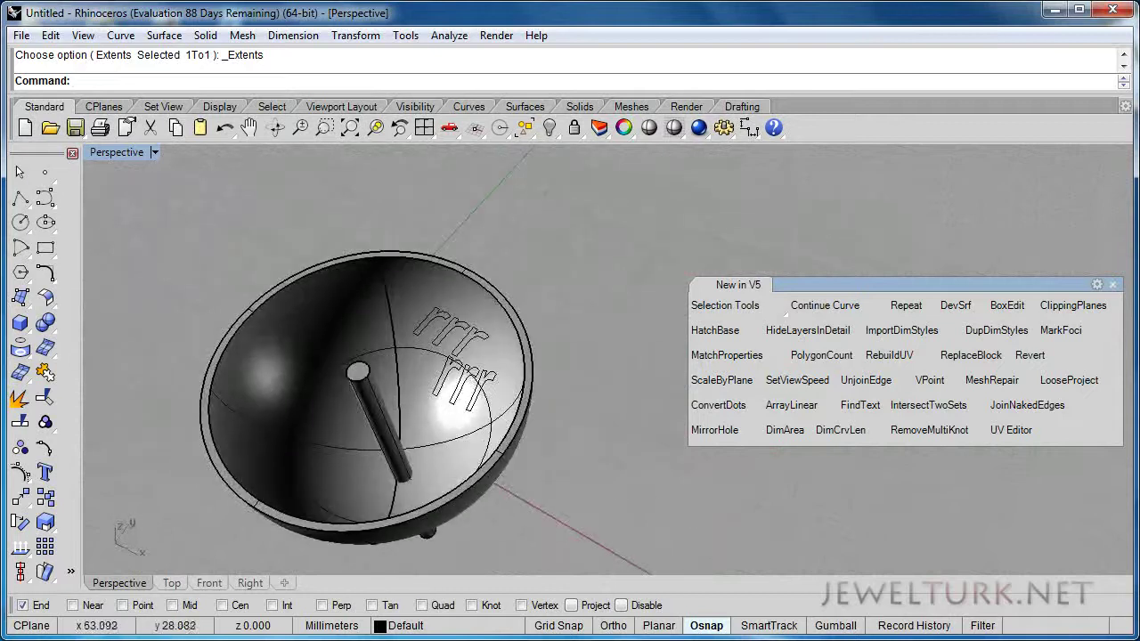
click(718, 405)
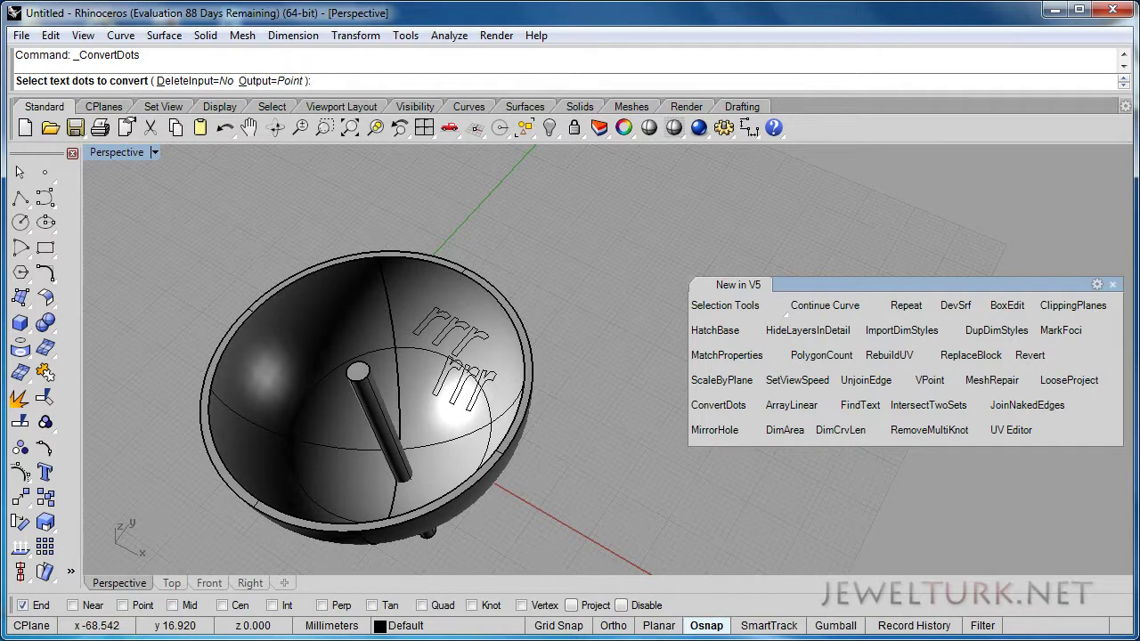
key(Escape)
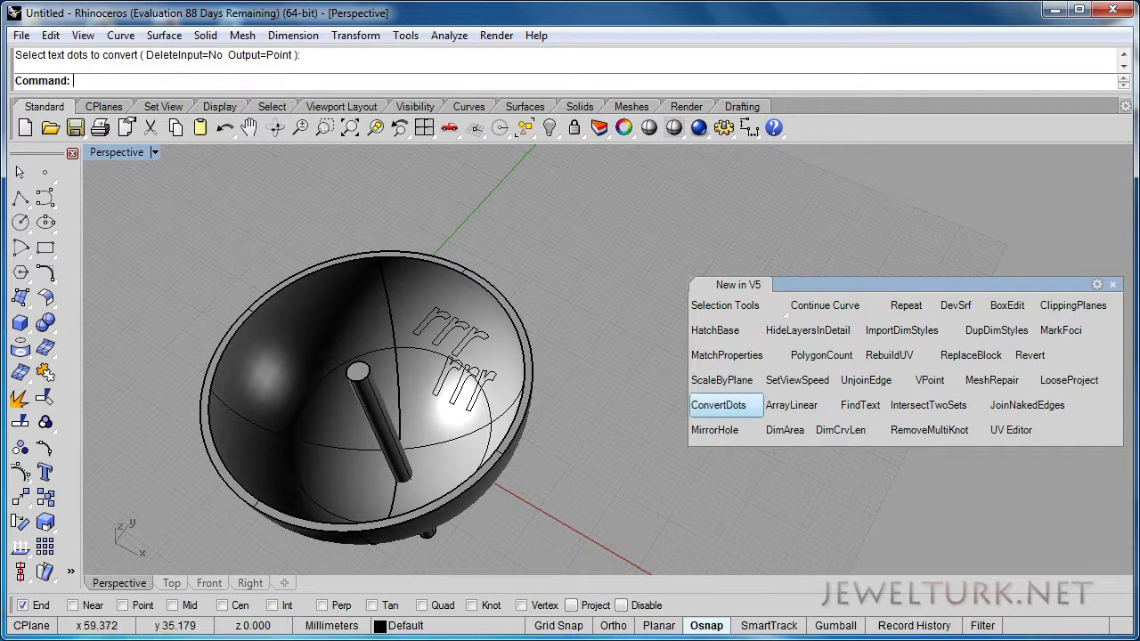
drag(448, 280, 402, 276)
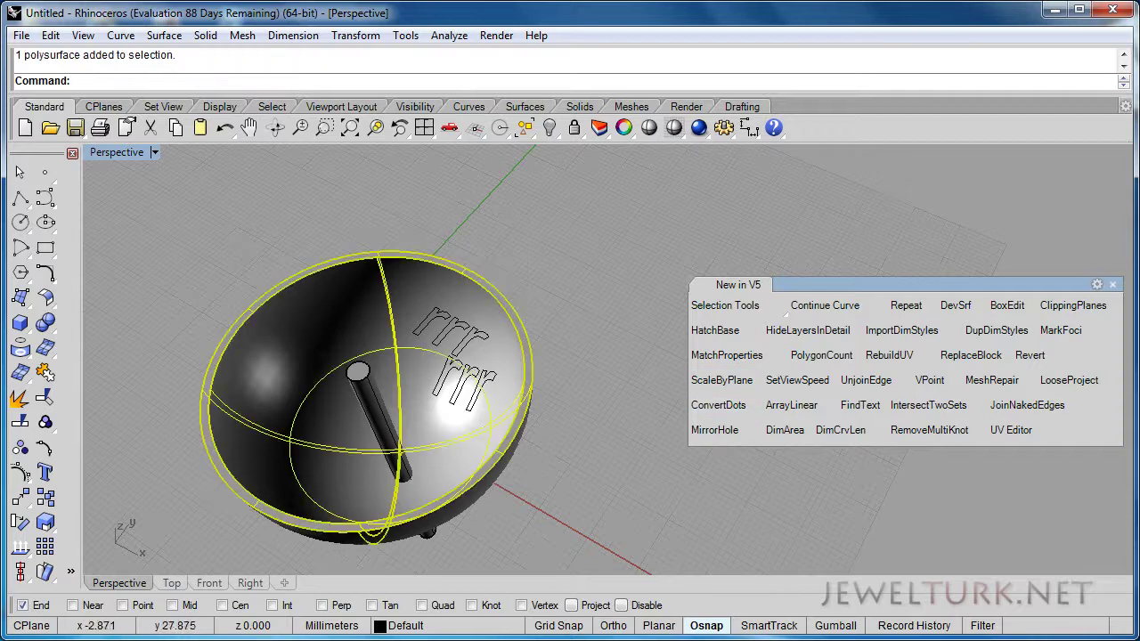
Draw an S-shaped interpolated curve through four points in an empty area away from the bowl
shift+right_drag(402, 276, 432, 570)
click(53, 205)
click(122, 206)
click(271, 381)
click(392, 335)
click(474, 484)
click(573, 475)
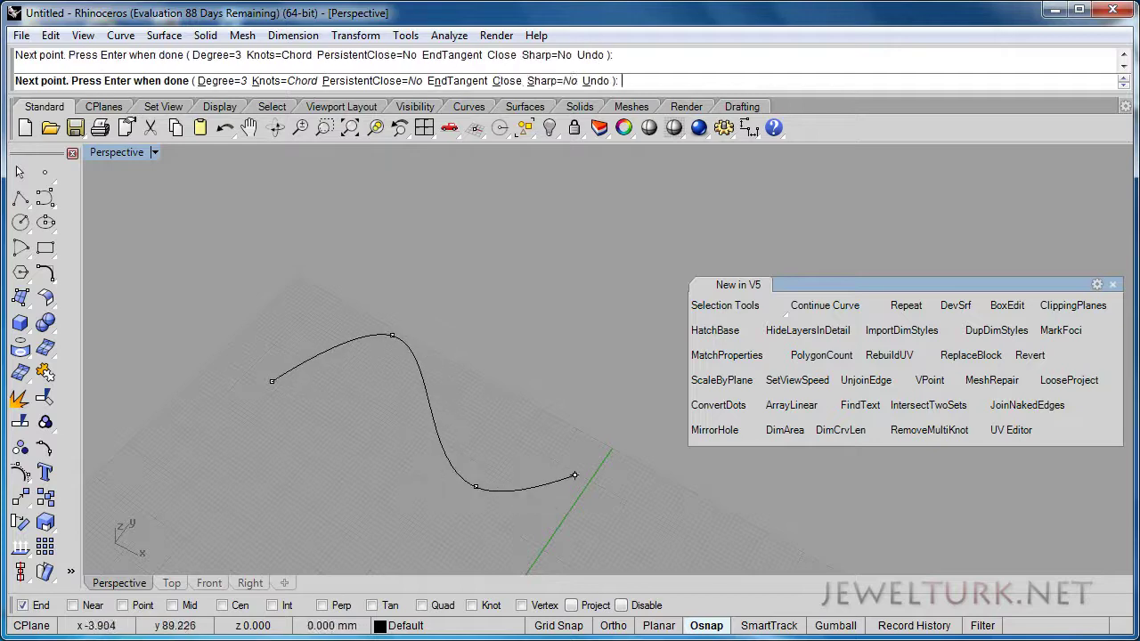
right_click(574, 475)
Add a sphere at the starting end of the S-shaped curve, accepting the default radius
click(28, 330)
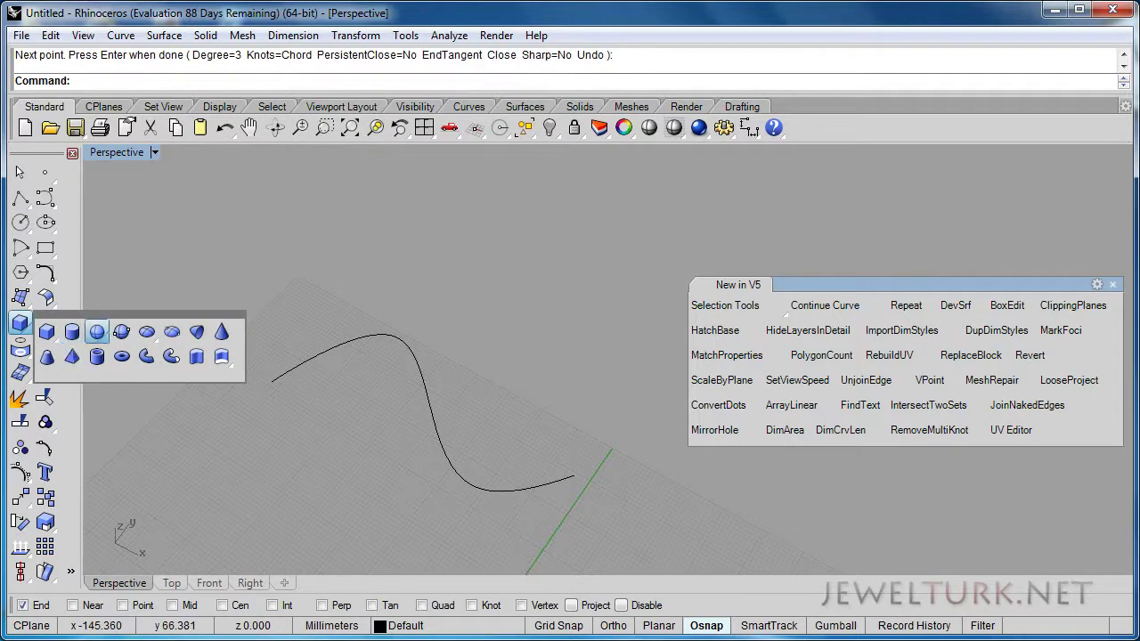
click(97, 331)
click(271, 381)
key(Return)
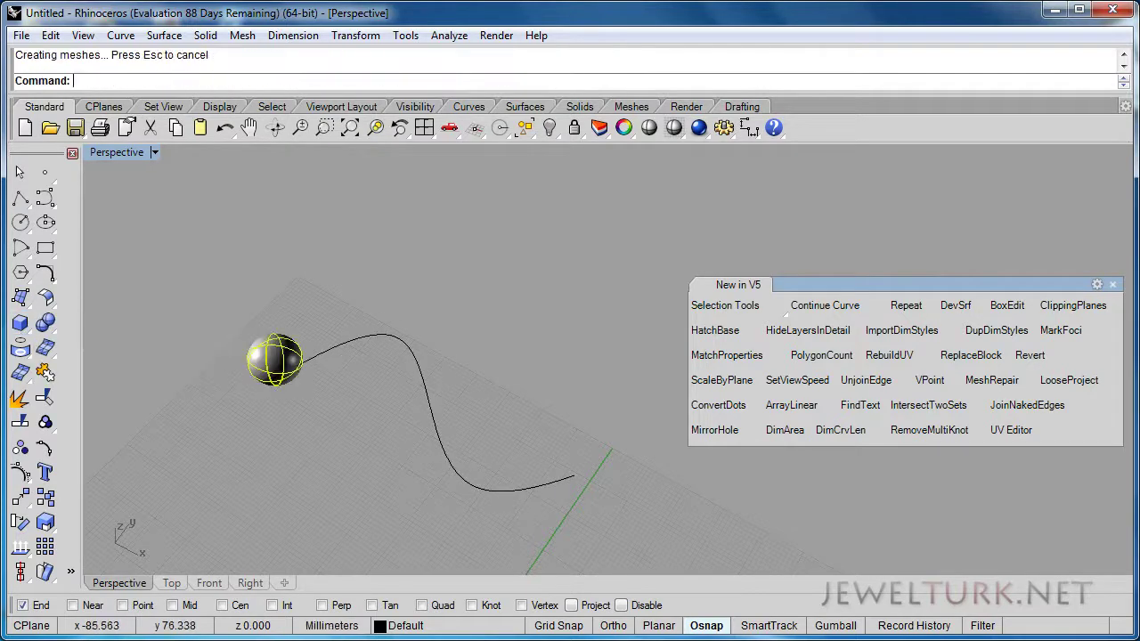
Try a linear array of the sphere with 5 items, running in a straight diagonal line, and undo it
click(791, 406)
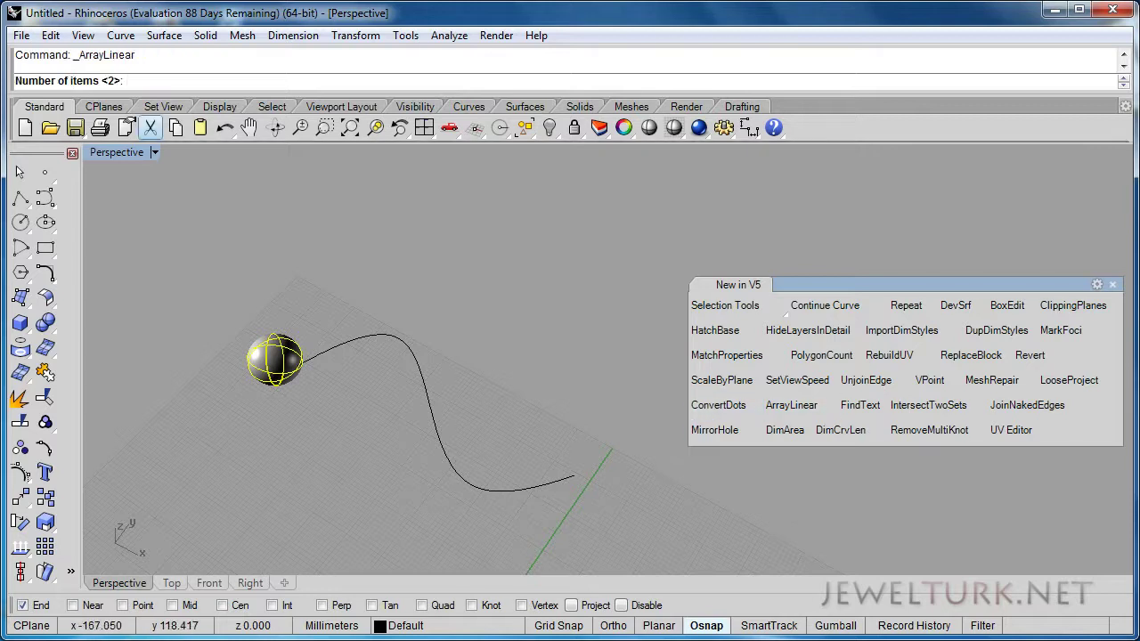
text(5)
key(Return)
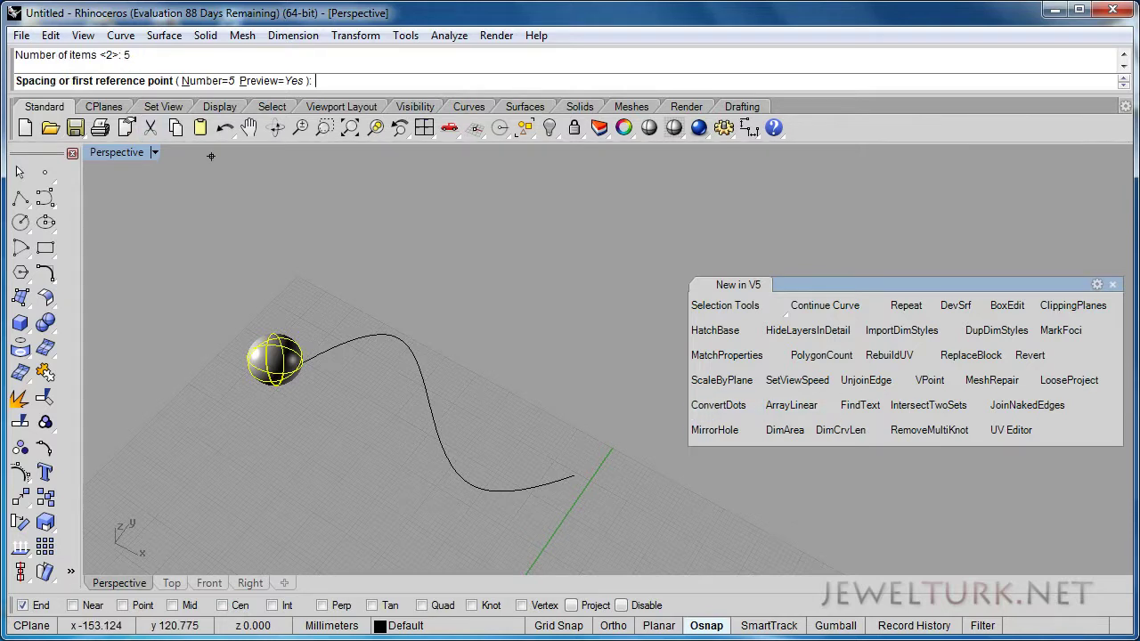
click(287, 259)
scroll(398, 292, down, 2)
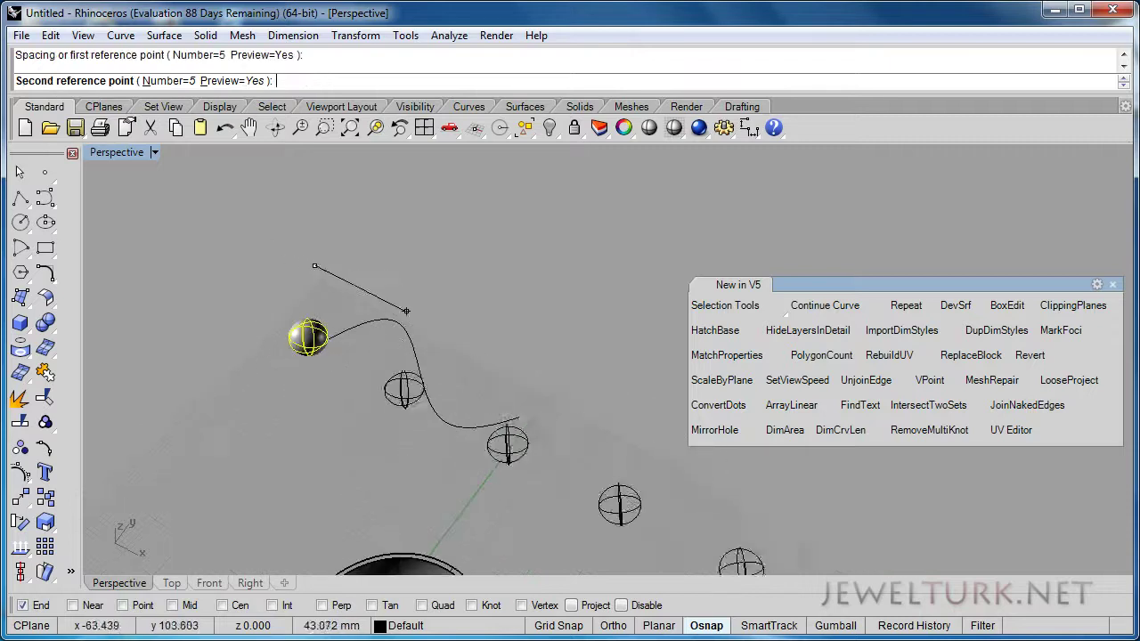
scroll(421, 291, down, 3)
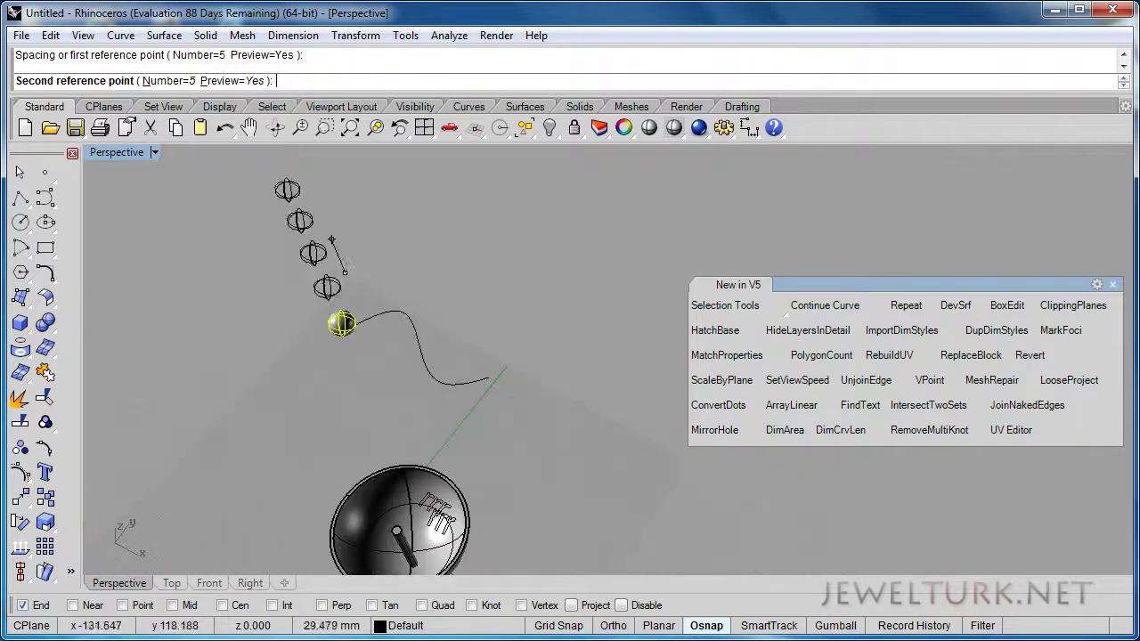
click(395, 251)
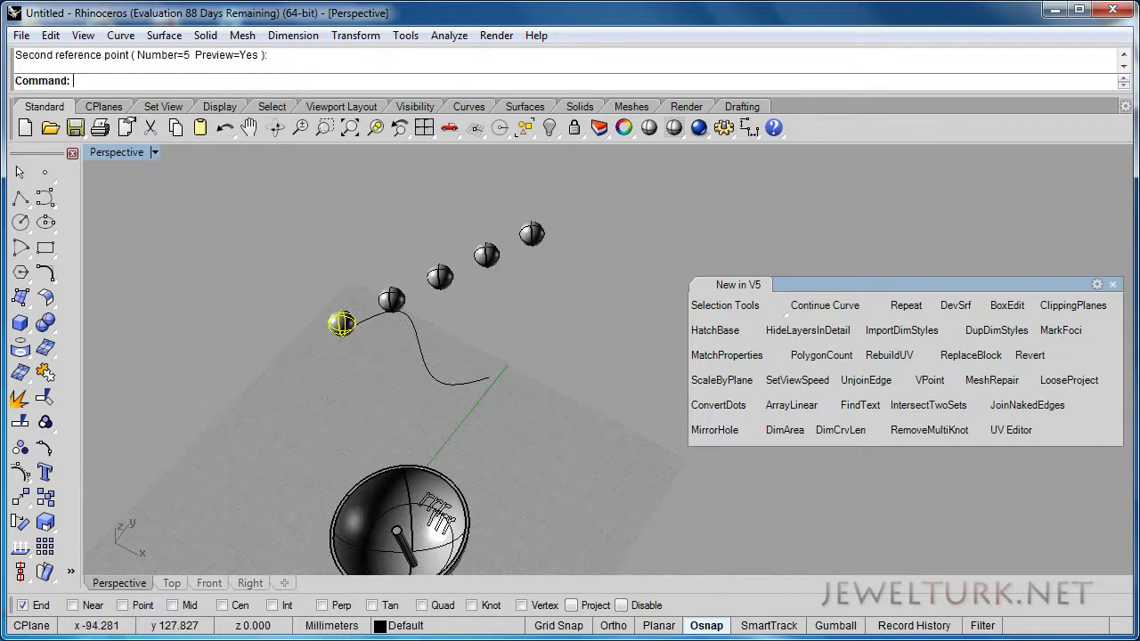
key(ctrl+z)
Try the linear array of the sphere again with 48 items, and undo it
key(Return)
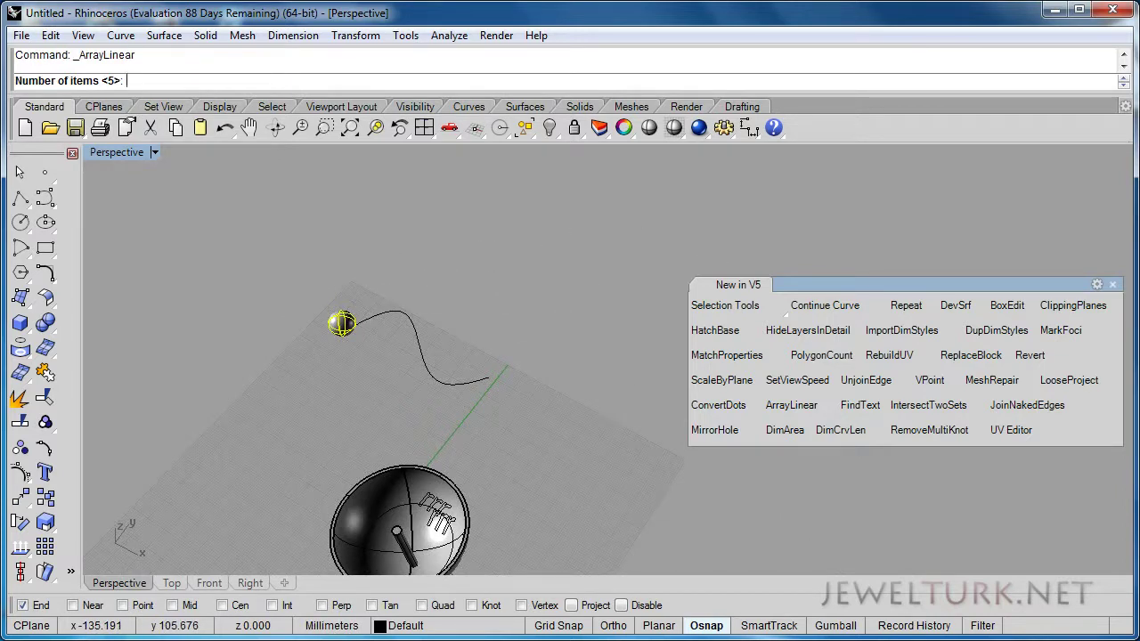
key(Return)
click(236, 255)
click(278, 243)
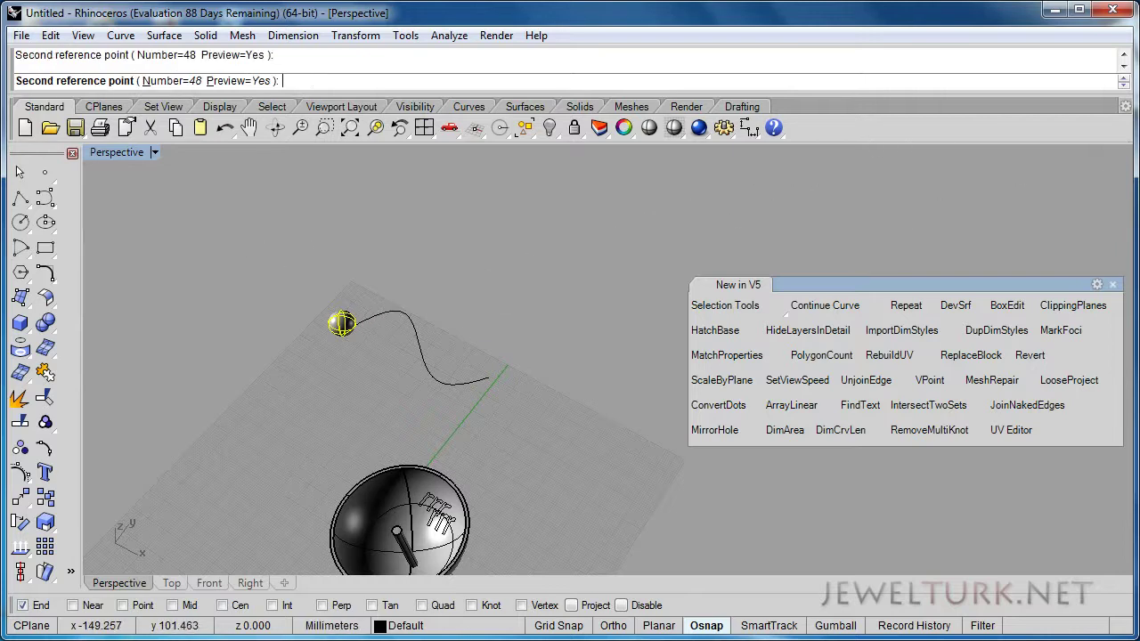
scroll(314, 250, down, 3)
shift+right_drag(356, 265, 271, 448)
key(ctrl+z)
scroll(367, 384, up, 11)
key(Escape)
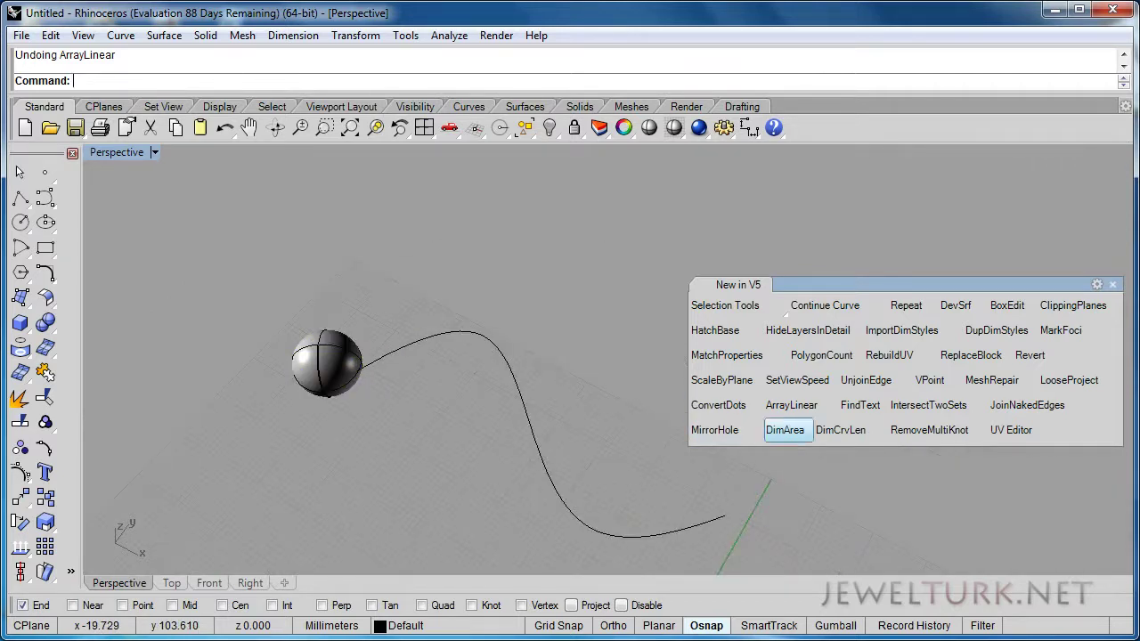
click(860, 406)
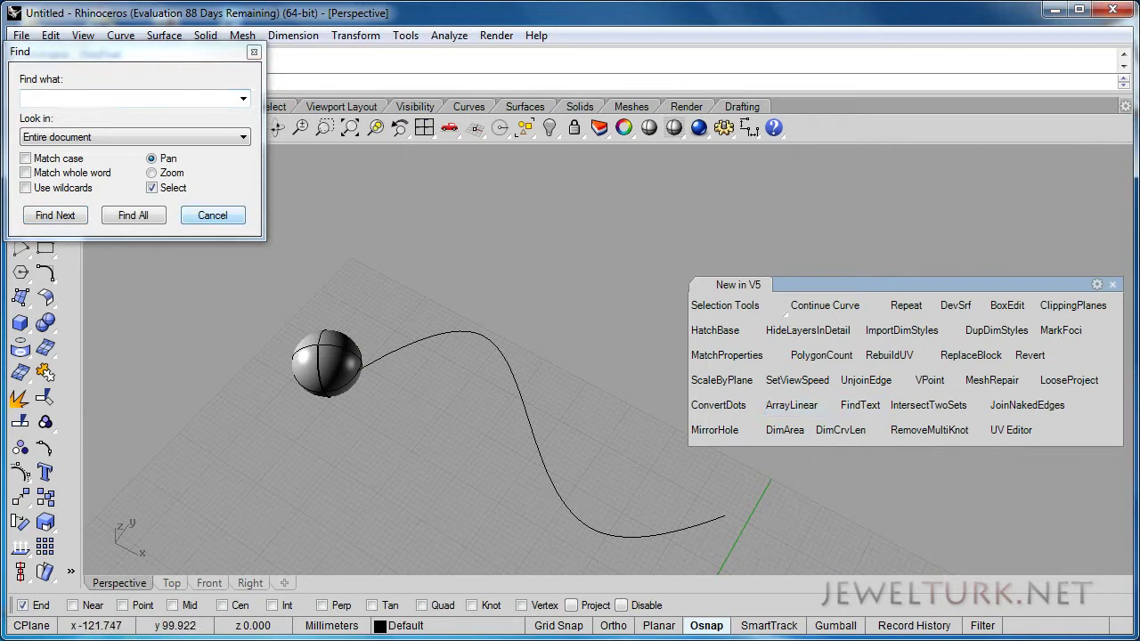
click(213, 216)
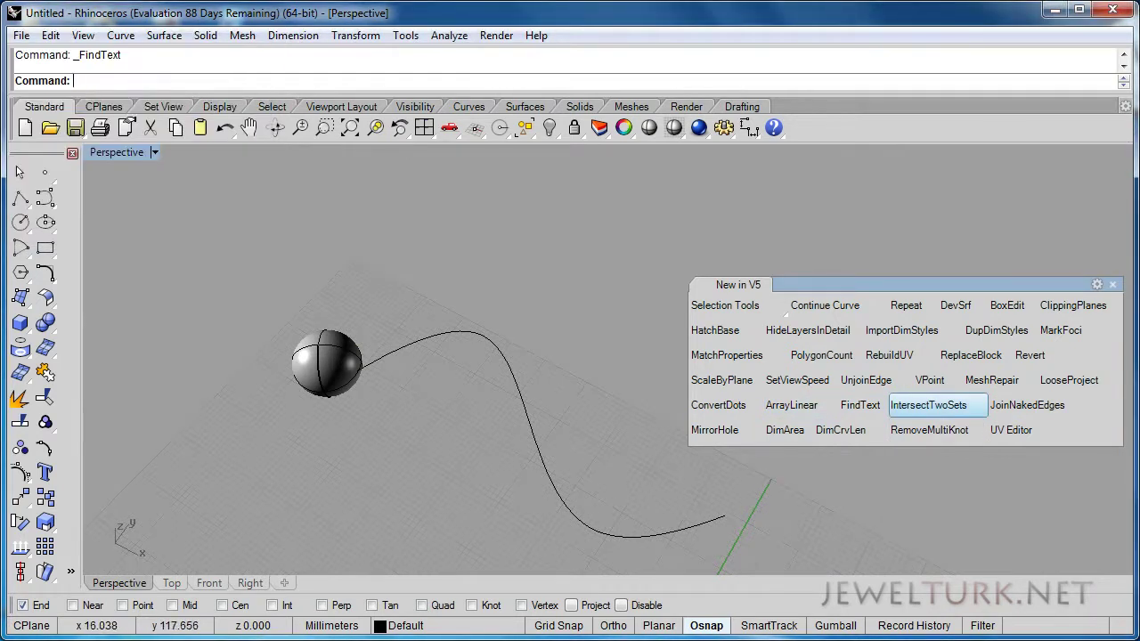
click(928, 405)
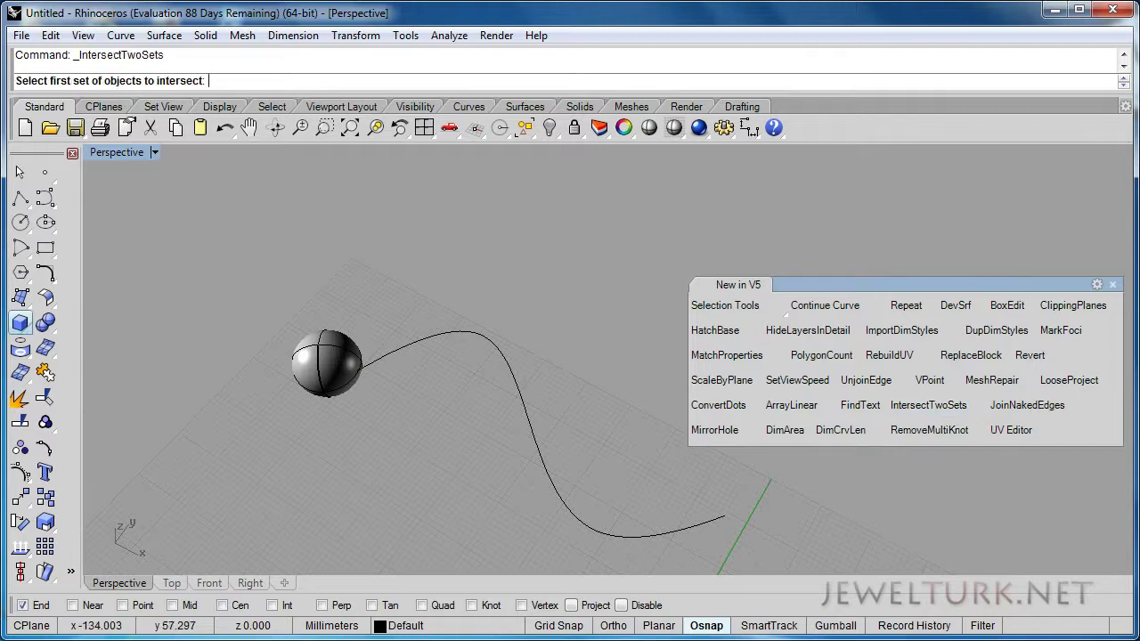
click(28, 330)
click(72, 333)
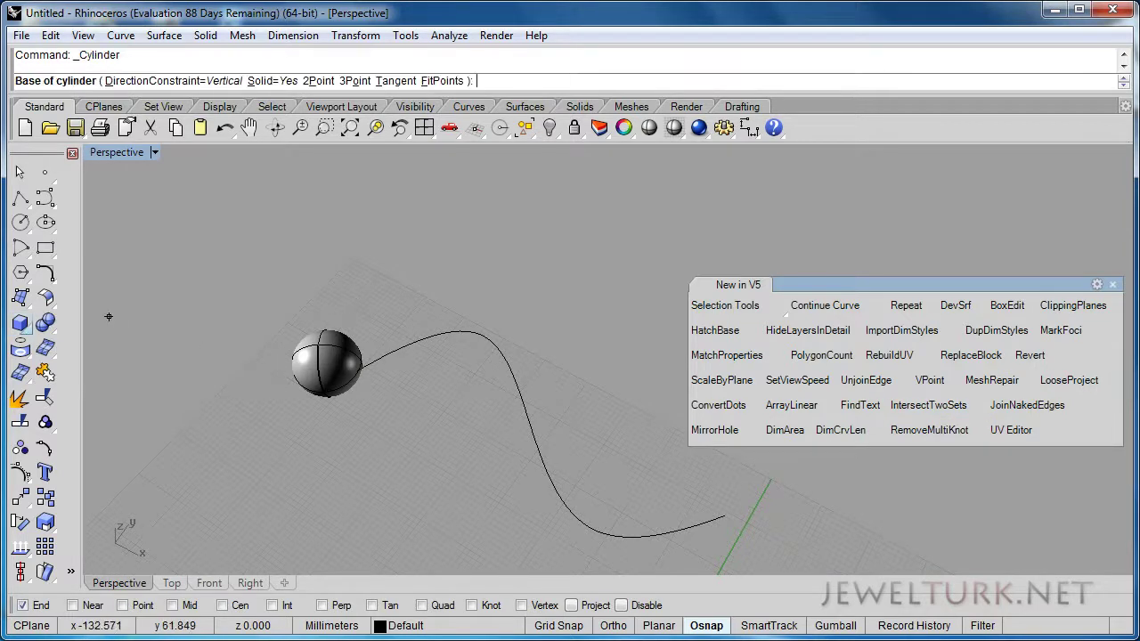
Draw a solid box that overlaps the sphere at the end of the curve
click(21, 323)
click(46, 331)
click(393, 309)
click(353, 453)
click(311, 375)
Intersect the sphere with the box using IntersectTwoSets, with the sphere as first set and the box as second
right_drag(383, 428, 556, 452)
shift+right_drag(962, 561, 819, 356)
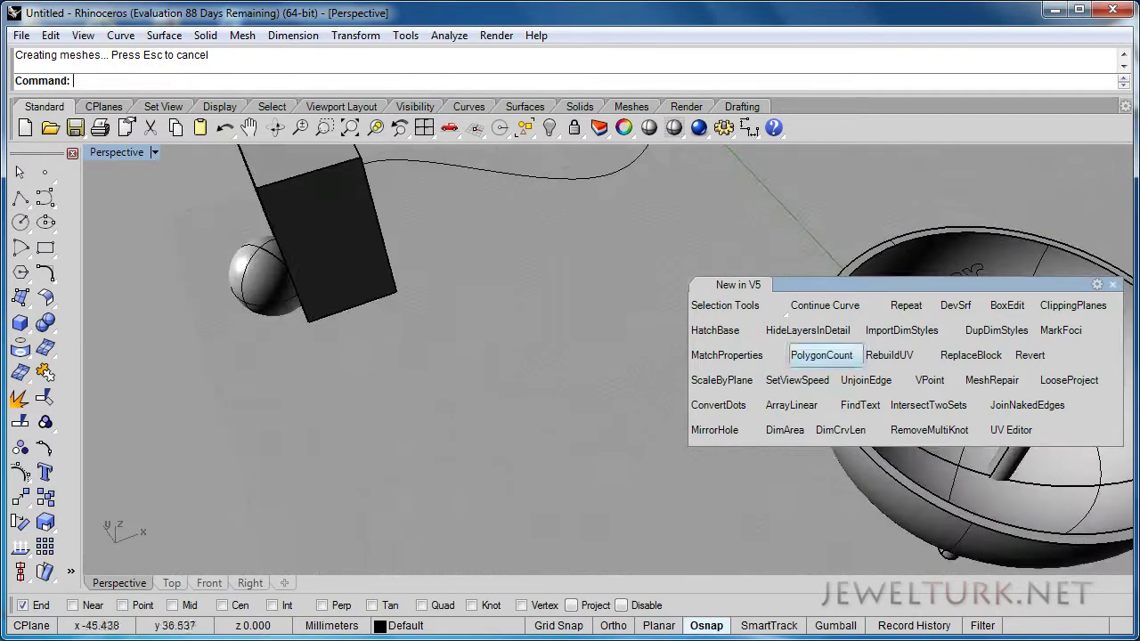
shift+right_drag(668, 294, 784, 445)
click(928, 405)
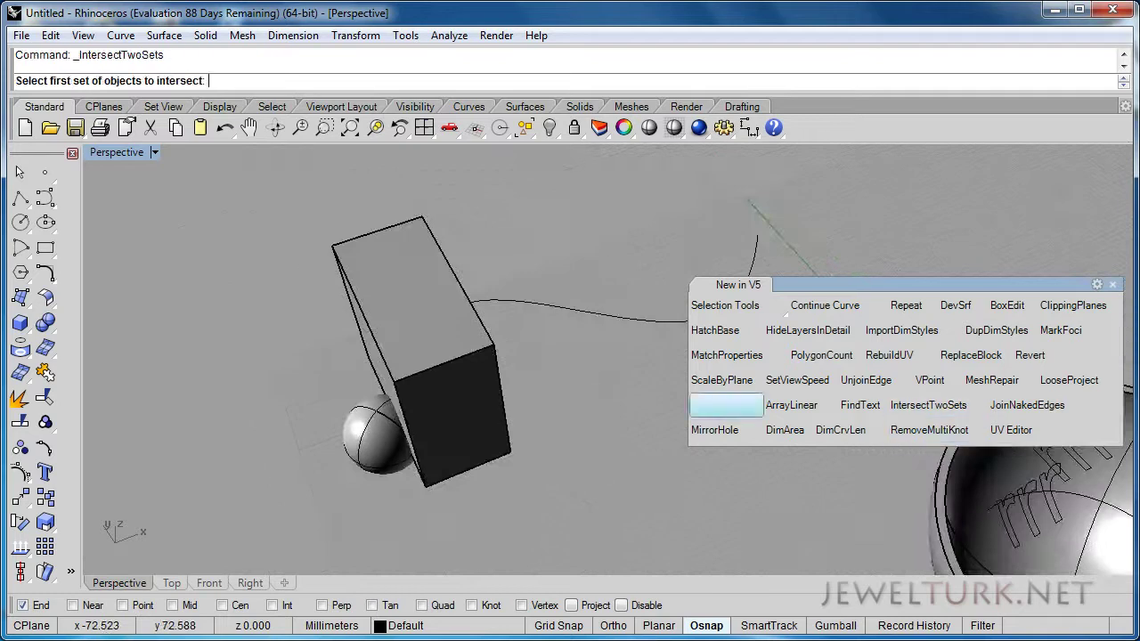
click(369, 431)
key(Return)
click(392, 337)
key(Return)
Move the box and the sphere apart from their intersection curves, and select the intersection curves between them
drag(393, 349, 419, 342)
drag(380, 432, 347, 447)
right_drag(347, 445, 397, 450)
scroll(396, 453, up, 6)
click(410, 448)
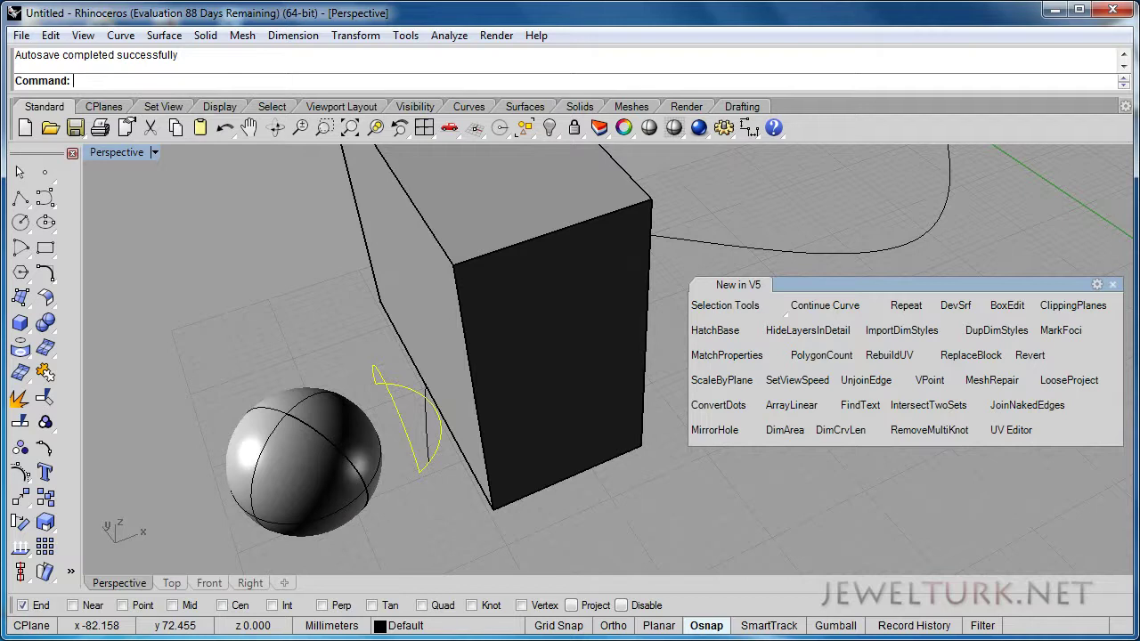
Examine the intersection curves between the sphere and the box from several angles
mouse_move(414, 445)
right_down()
mouse_move(463, 383)
mouse_move(472, 459)
mouse_move(410, 454)
mouse_move(383, 467)
mouse_move(480, 449)
mouse_move(431, 450)
right_up()
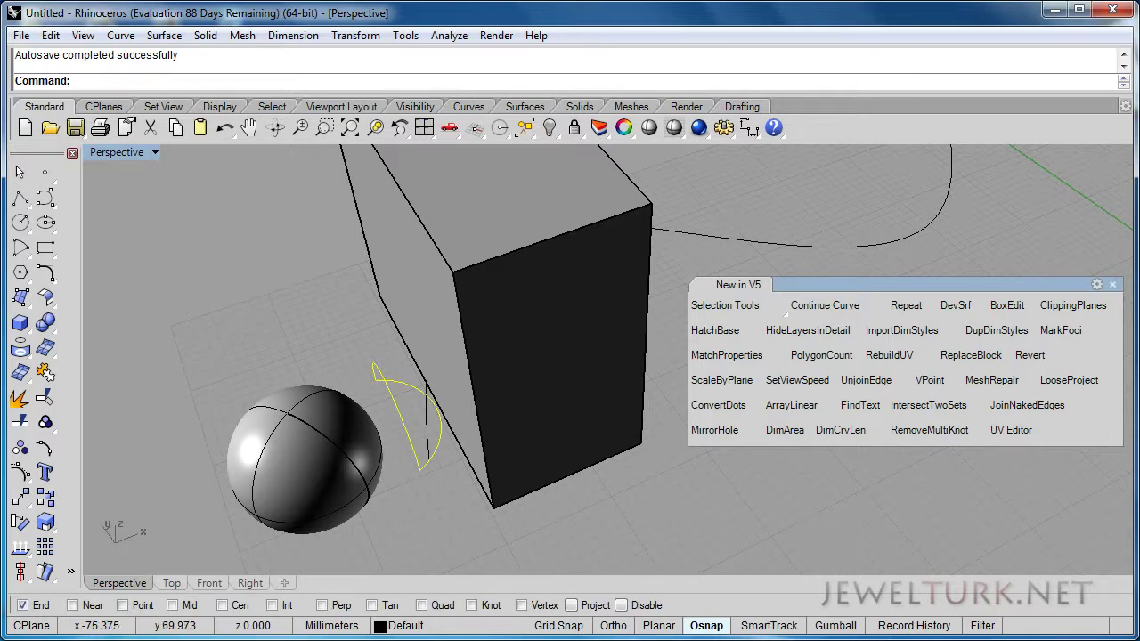
scroll(499, 422, down, 4)
right_drag(498, 422, 539, 409)
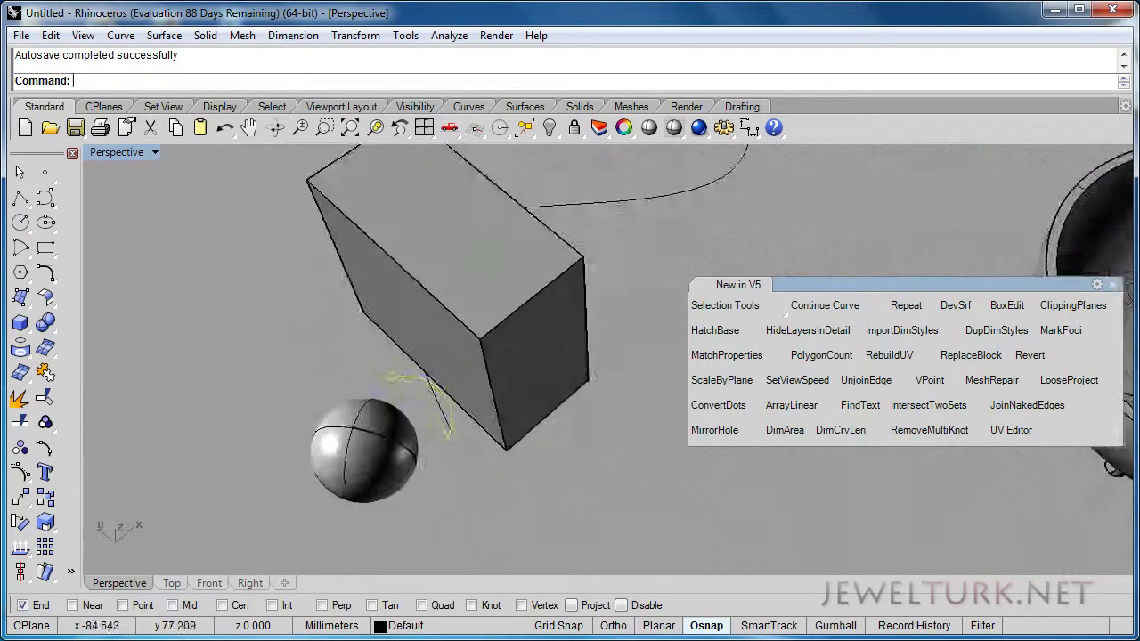
scroll(417, 408, up, 4)
click(448, 403)
scroll(448, 390, down, 4)
shift+right_drag(450, 390, 347, 367)
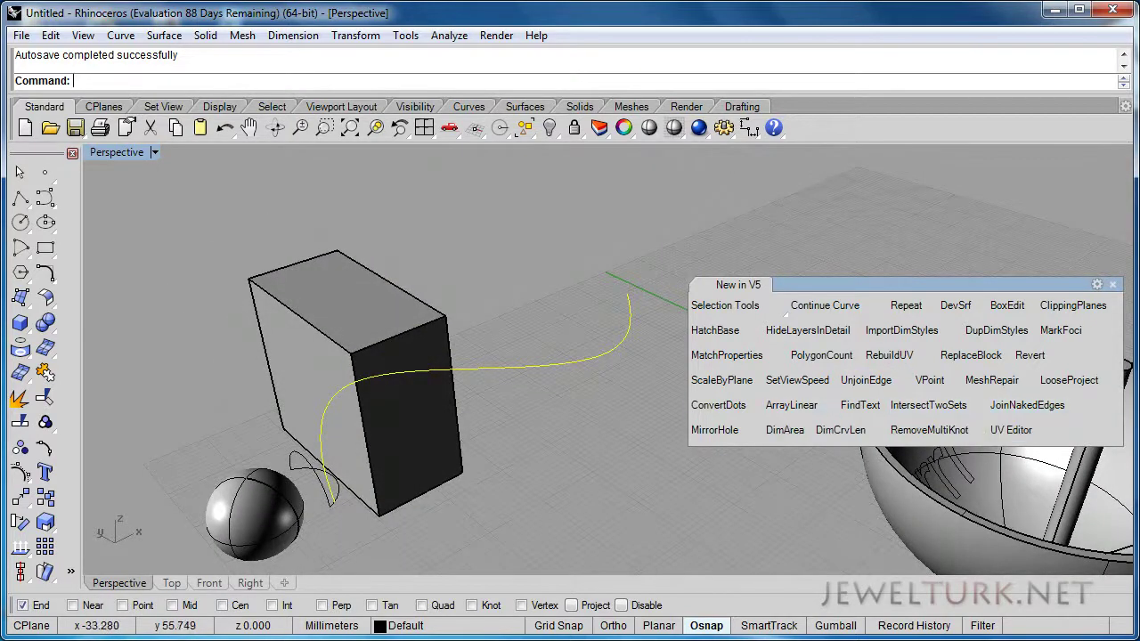
Delete the box, sphere and curves beside the bowl, and shift the rod slightly inside the bowl
key(ctrl+a)
key(Delete)
shift+right_drag(1096, 521, 331, 445)
shift+right_drag(267, 312, 530, 476)
drag(554, 342, 566, 324)
click(174, 321)
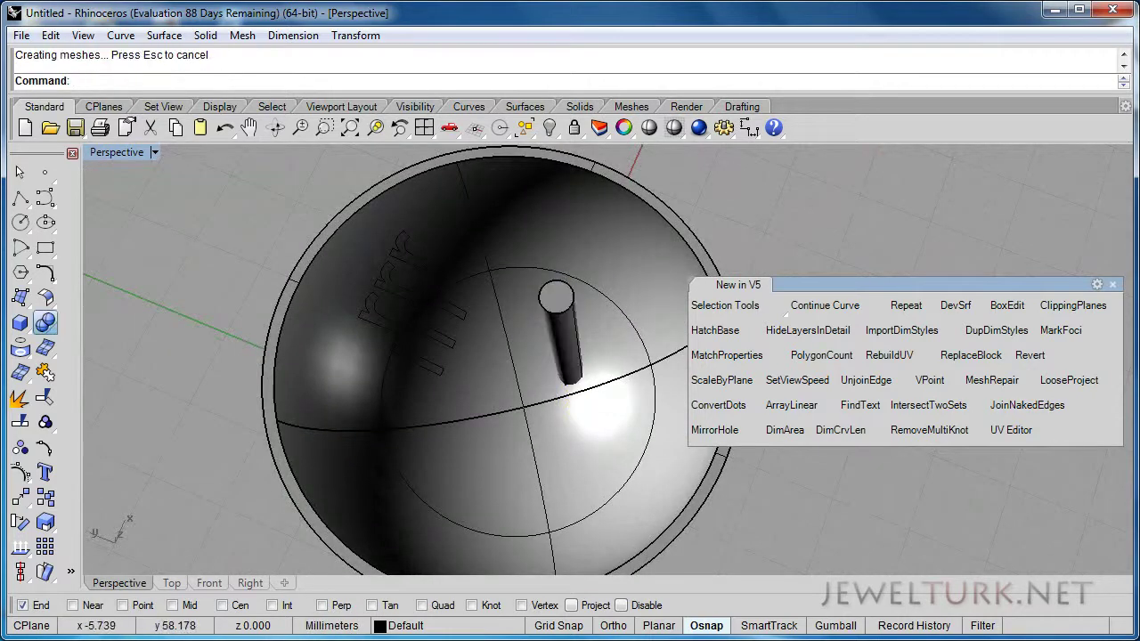
click(47, 325)
click(97, 331)
click(497, 348)
right_drag(497, 347, 525, 335)
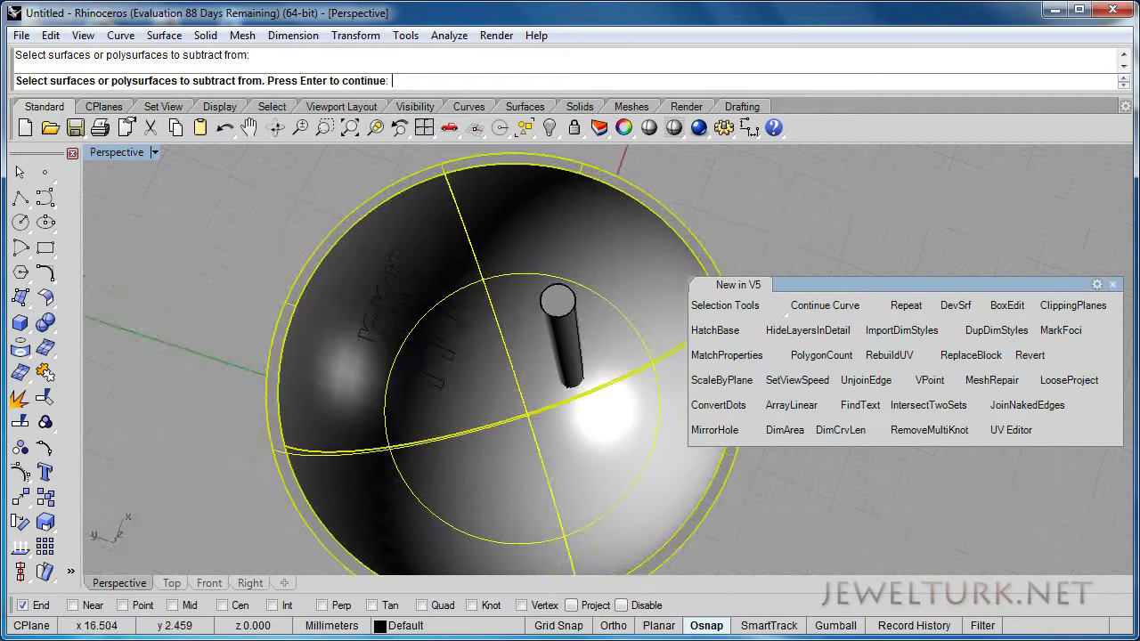
click(558, 316)
key(Return)
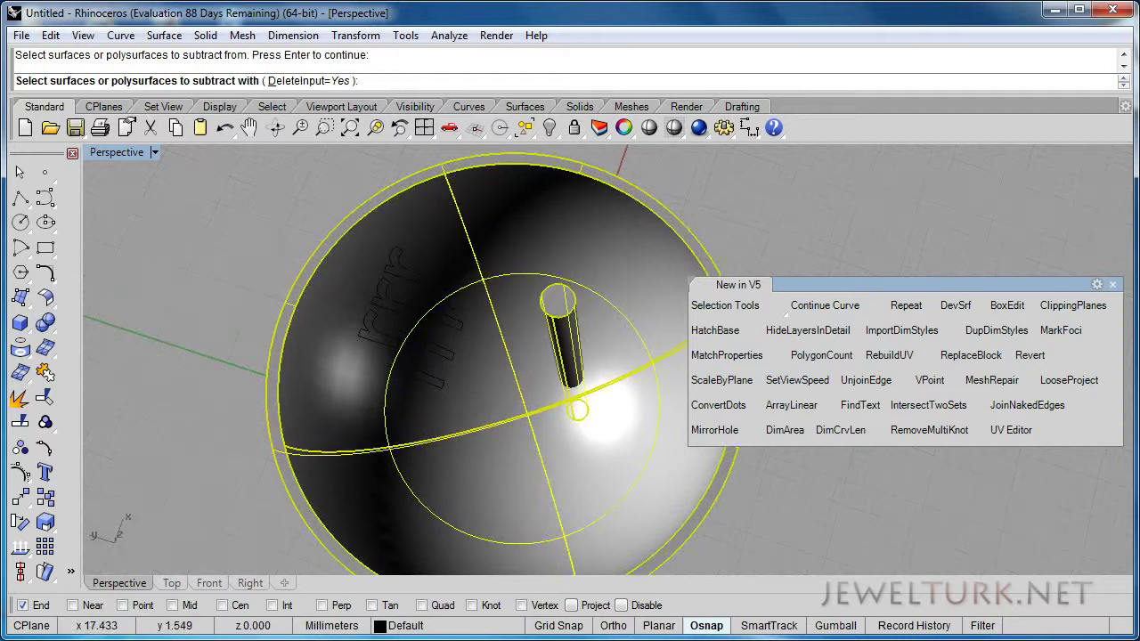
Subtract the rod from the bowl with a Boolean difference that deletes the input, cutting a round hole
key(Return)
click(525, 357)
key(Return)
click(558, 310)
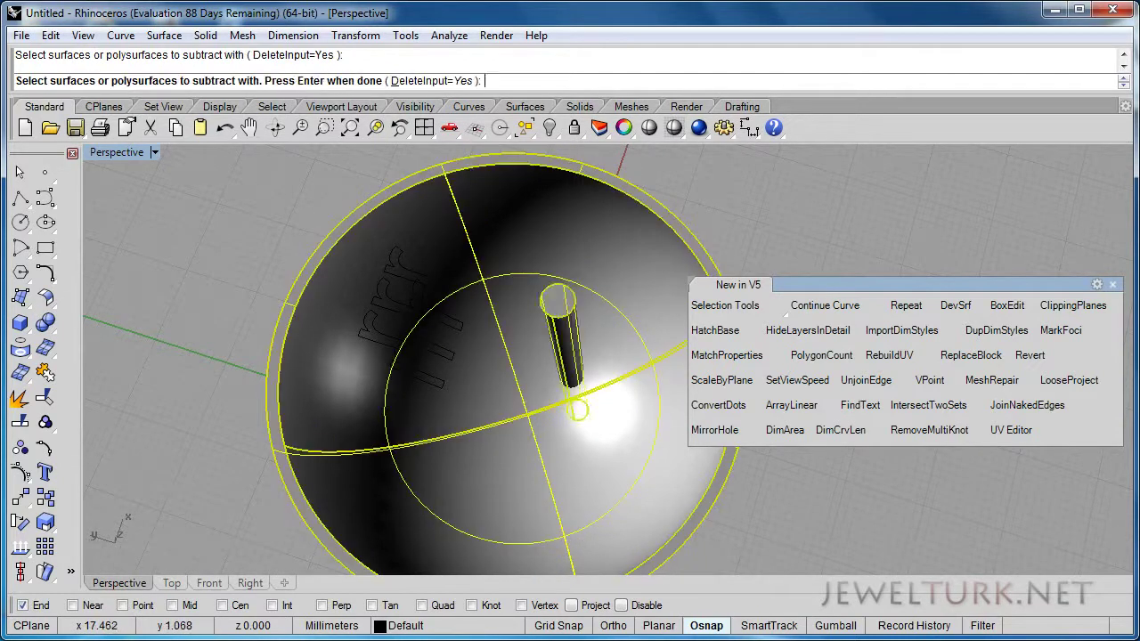
key(Return)
Try to mirror the round hole in the bowl with MirrorHole
mouse_move(559, 310)
right_down()
mouse_move(586, 411)
mouse_move(579, 310)
right_up()
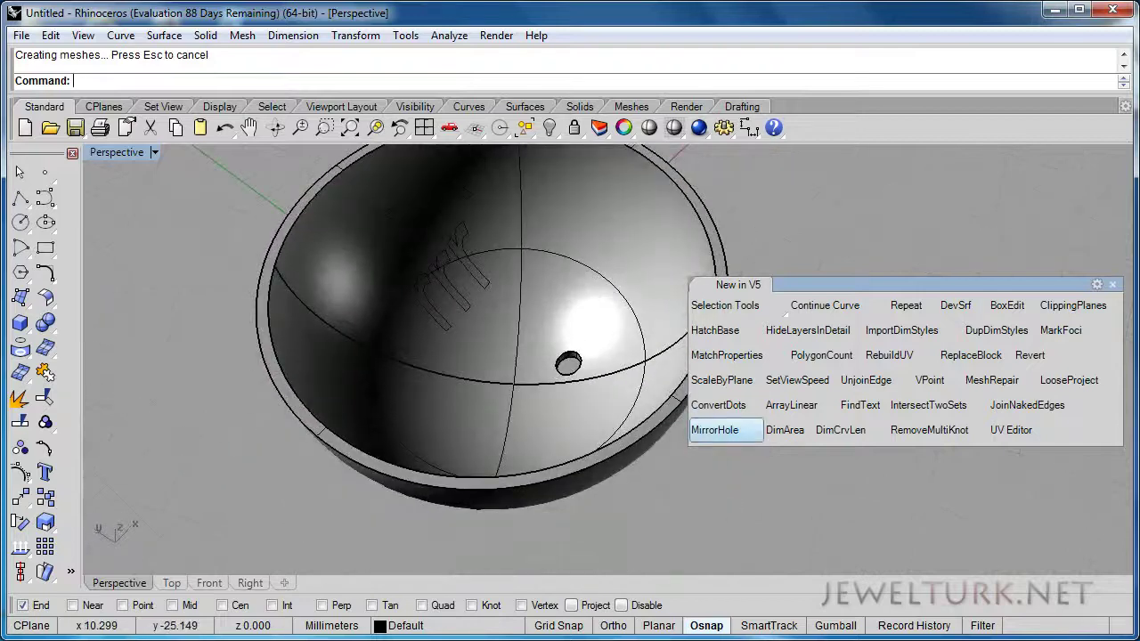
click(715, 430)
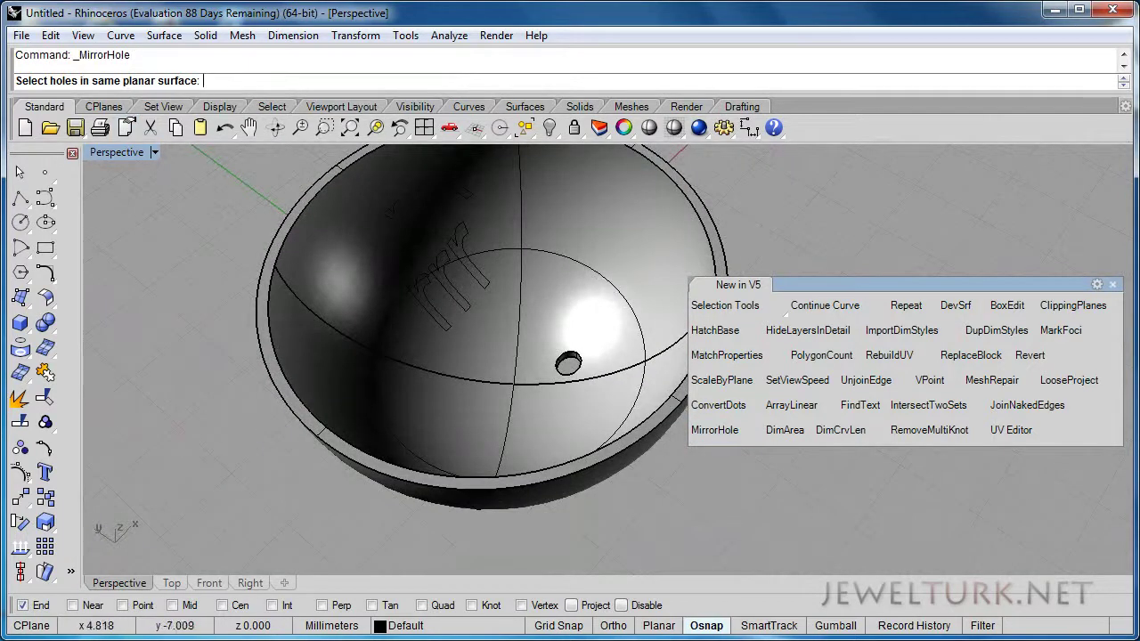
scroll(572, 354, up, 4)
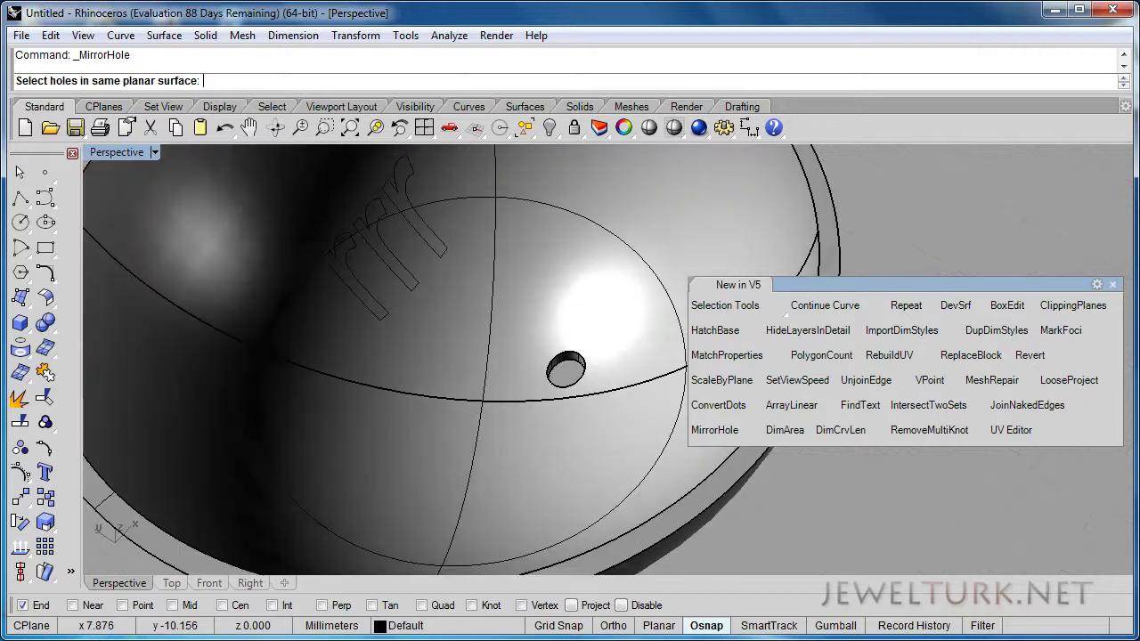
scroll(554, 381, down, 10)
key(Escape)
Delete the bowl together with its "rrr" curves, and switch to the four-viewport layout
drag(575, 208, 357, 456)
key(Delete)
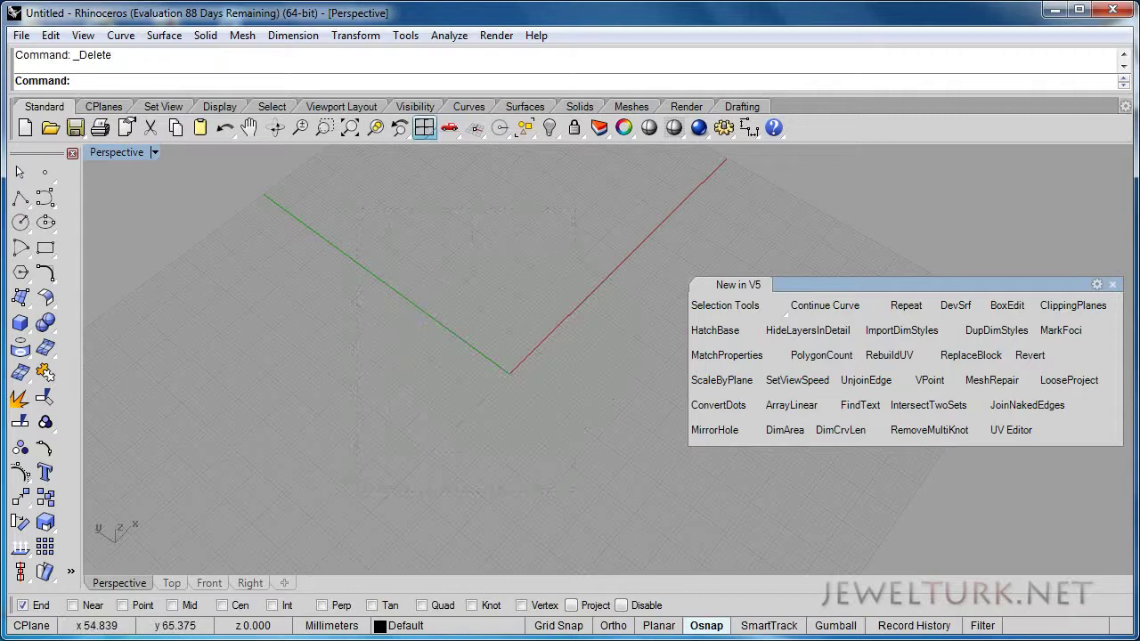
click(424, 127)
Draw a flat solid box across the origin in the Top view and delete it
click(20, 322)
click(266, 236)
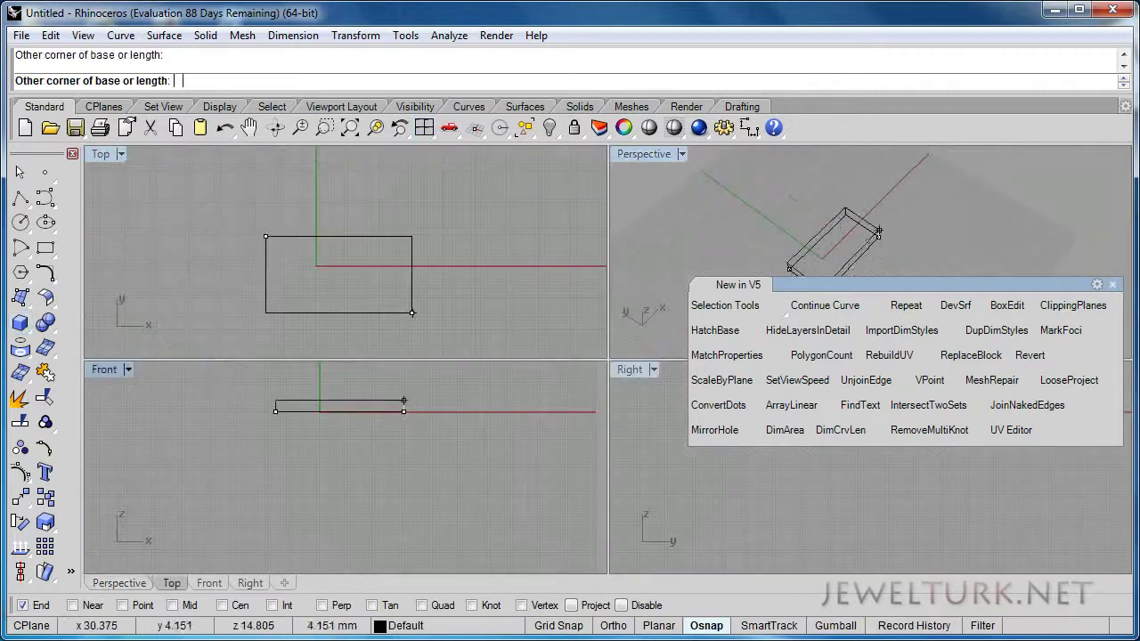
click(413, 313)
key(Return)
drag(392, 221, 148, 305)
key(Delete)
right_click(9, 281)
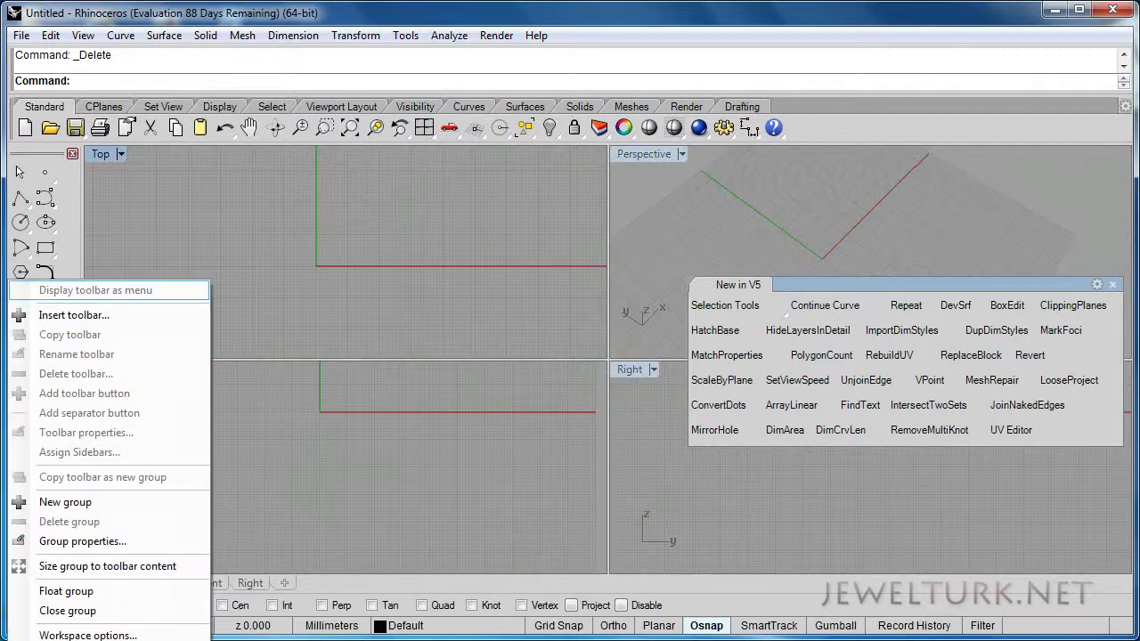
click(20, 295)
click(27, 304)
click(197, 307)
click(200, 228)
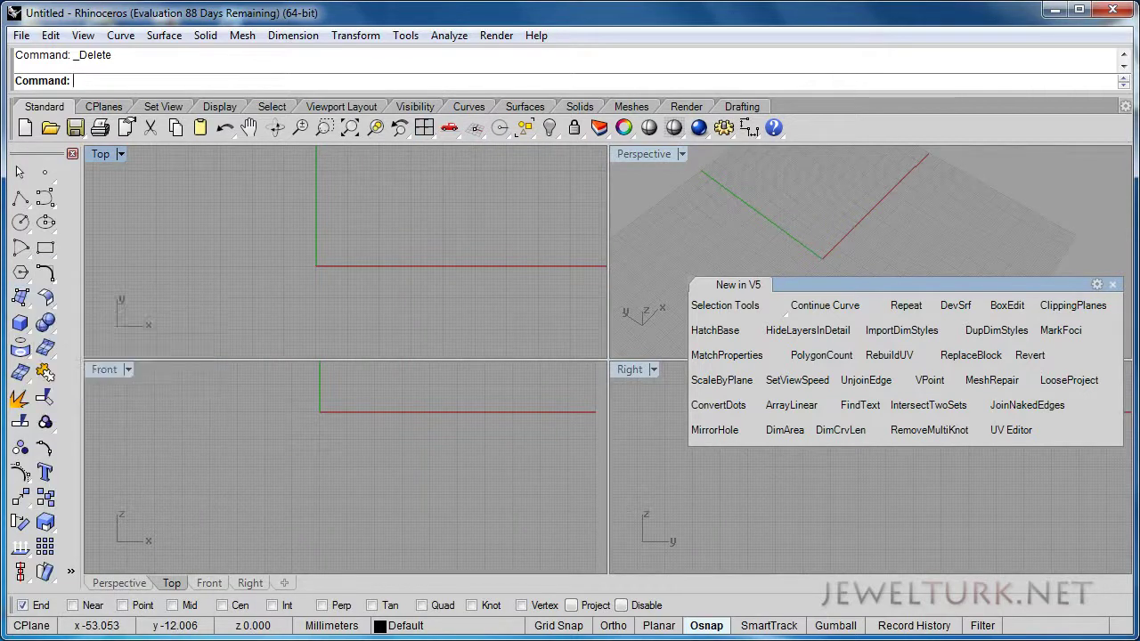
Finish the flat rectangular surface in the Top view and draw a vertical solid cylinder of about 6.5 mm radius passing through it
click(480, 346)
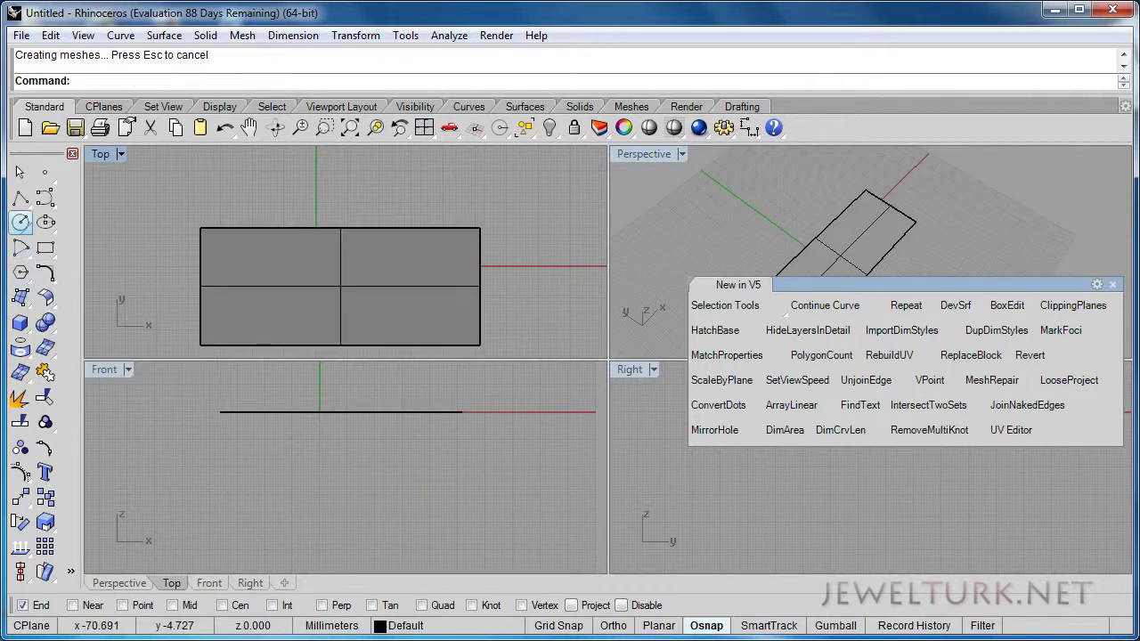
click(20, 323)
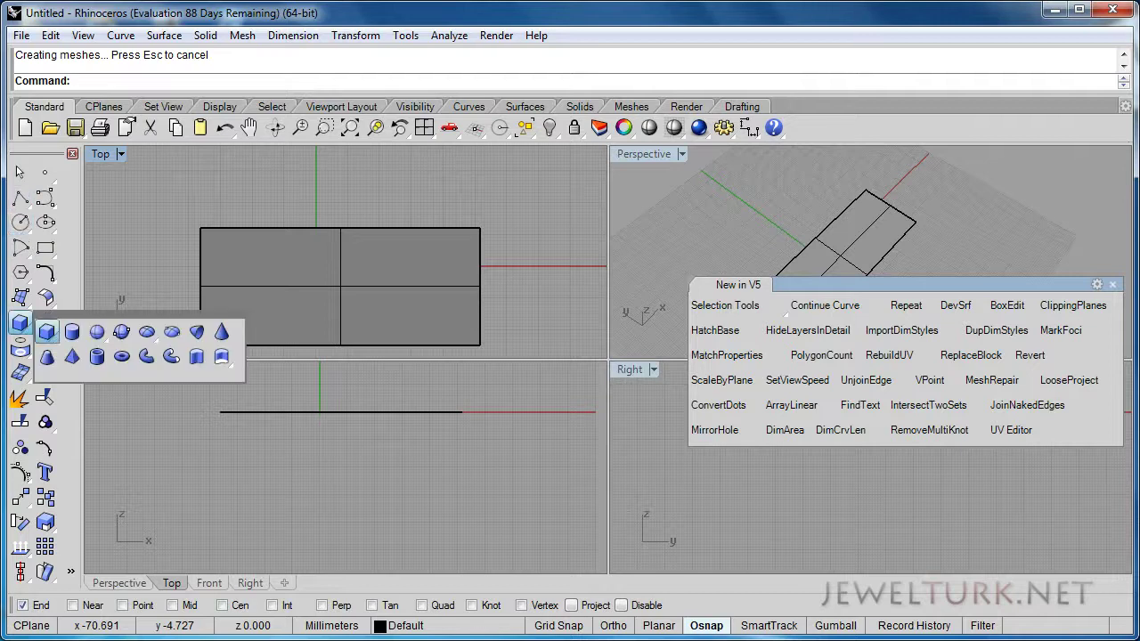
click(71, 331)
click(289, 270)
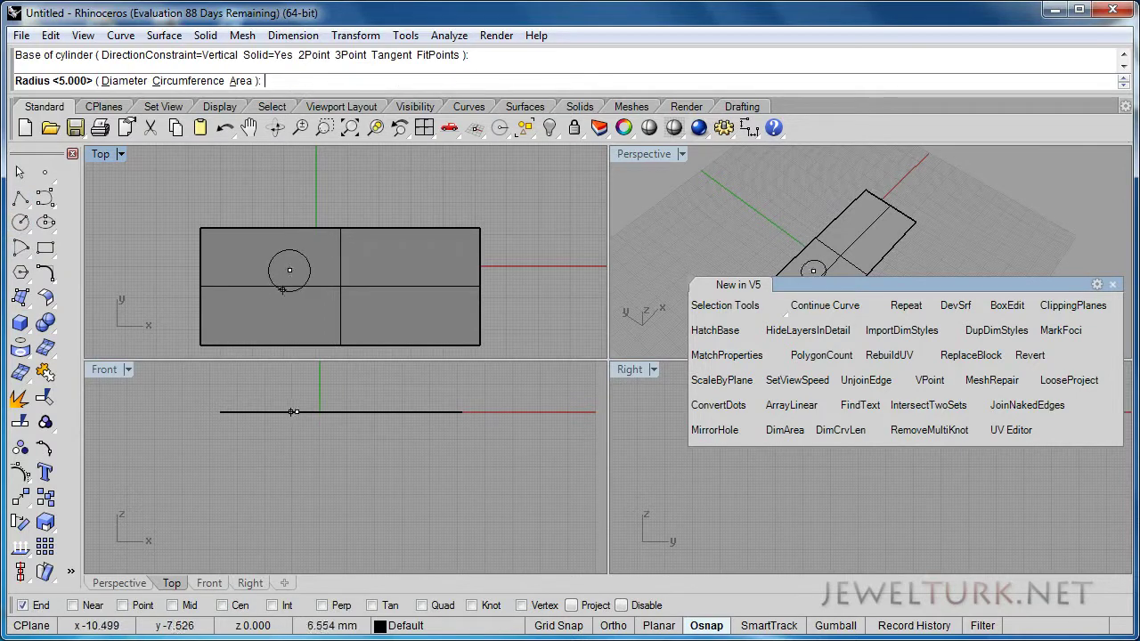
click(282, 289)
click(297, 525)
shift+drag(296, 525, 296, 491)
click(153, 240)
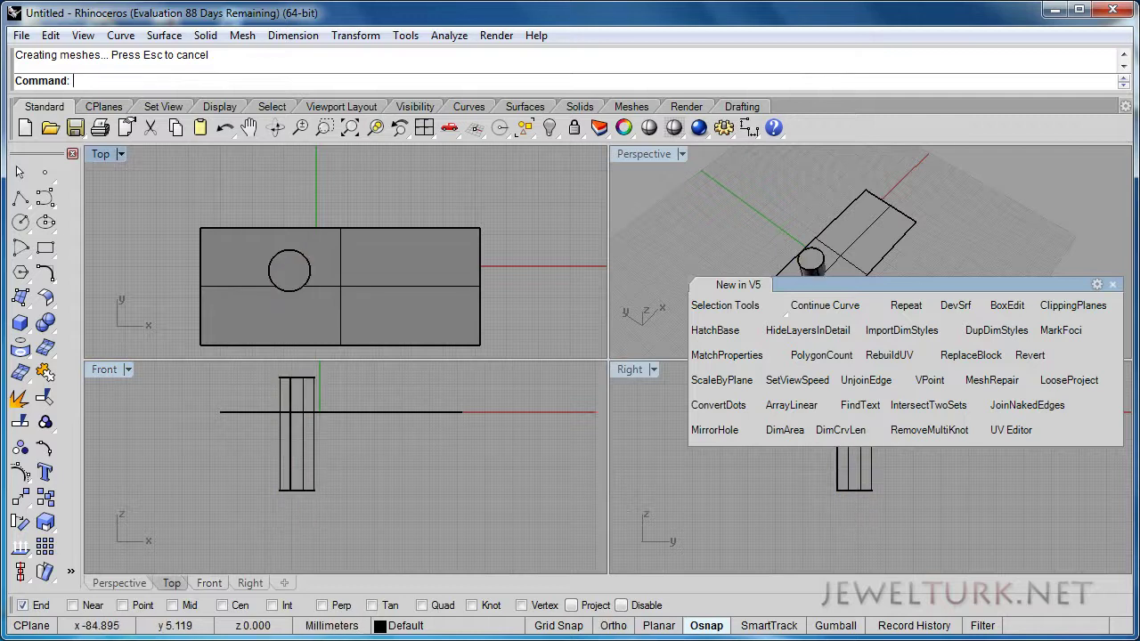
Try to trim away the surface area outside the cylinder, using the cylinder as cutting object, and undo the trim
click(27, 398)
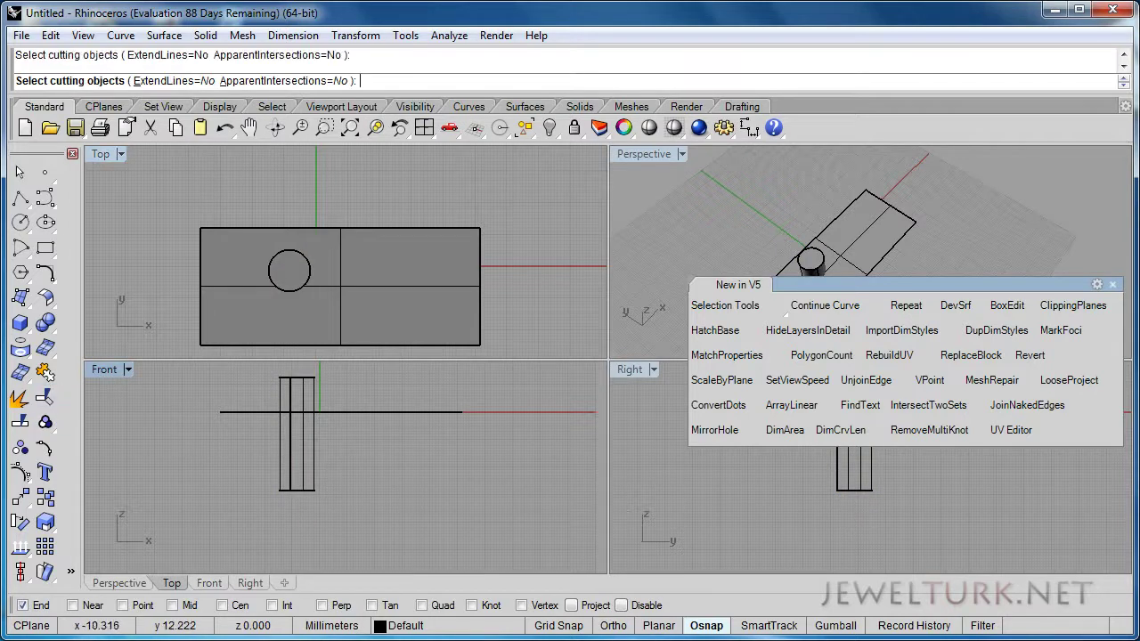
click(268, 275)
right_click(265, 280)
click(237, 297)
right_click(237, 297)
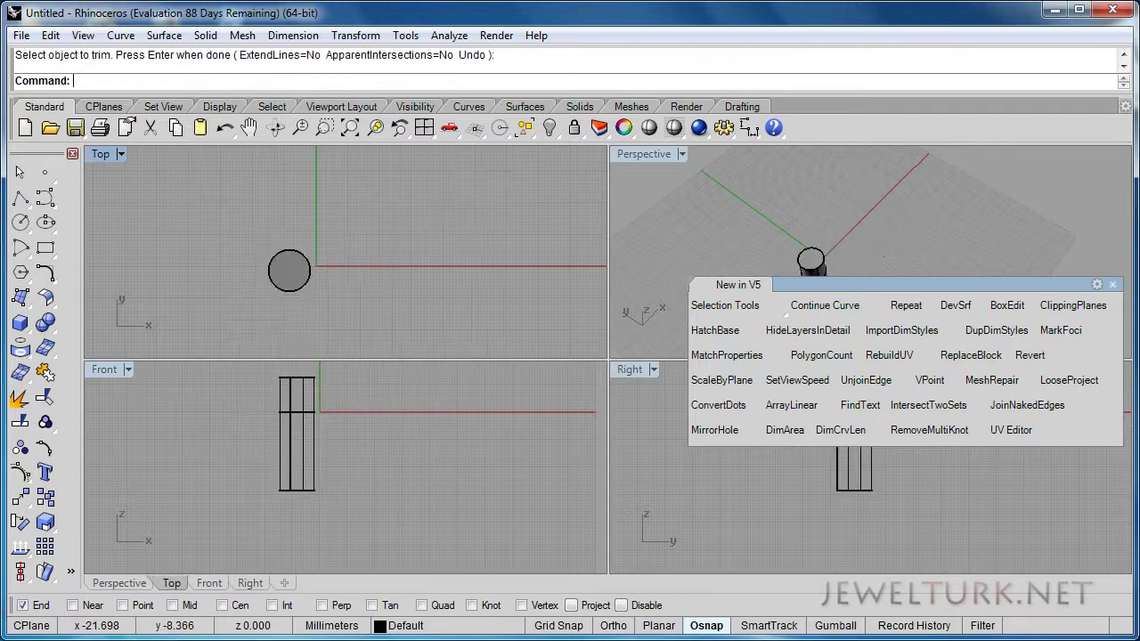
key(ctrl+z)
Try to trim the area inside the cylinder's outline with the cylinder as cutting object, undo it, and end the Trim command
click(281, 269)
right_click(285, 268)
click(285, 267)
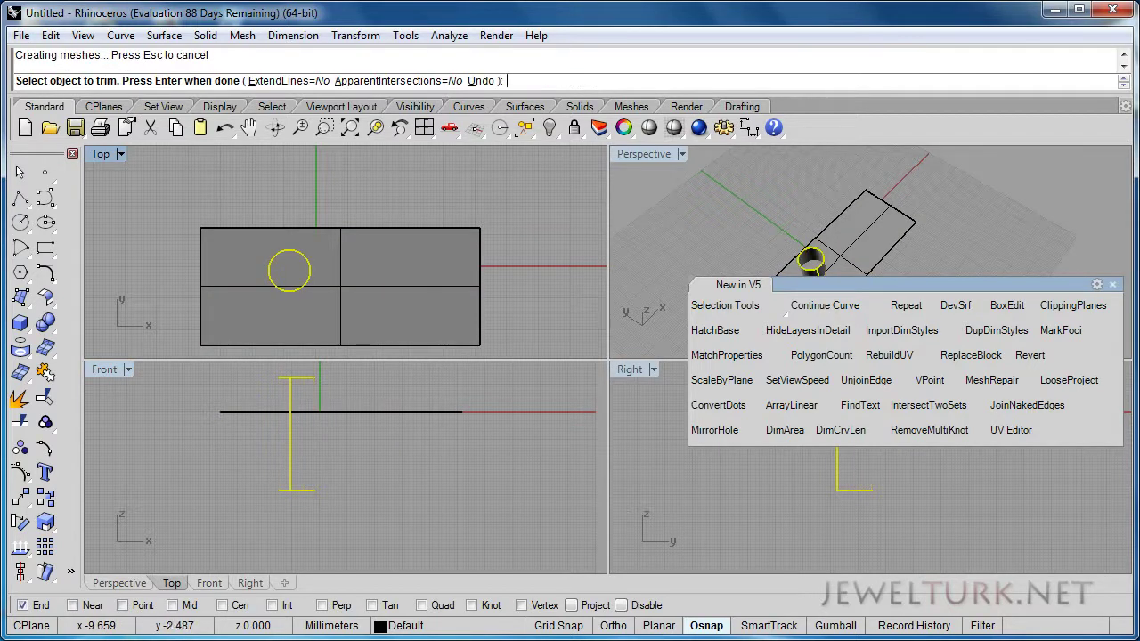
key(ctrl+z)
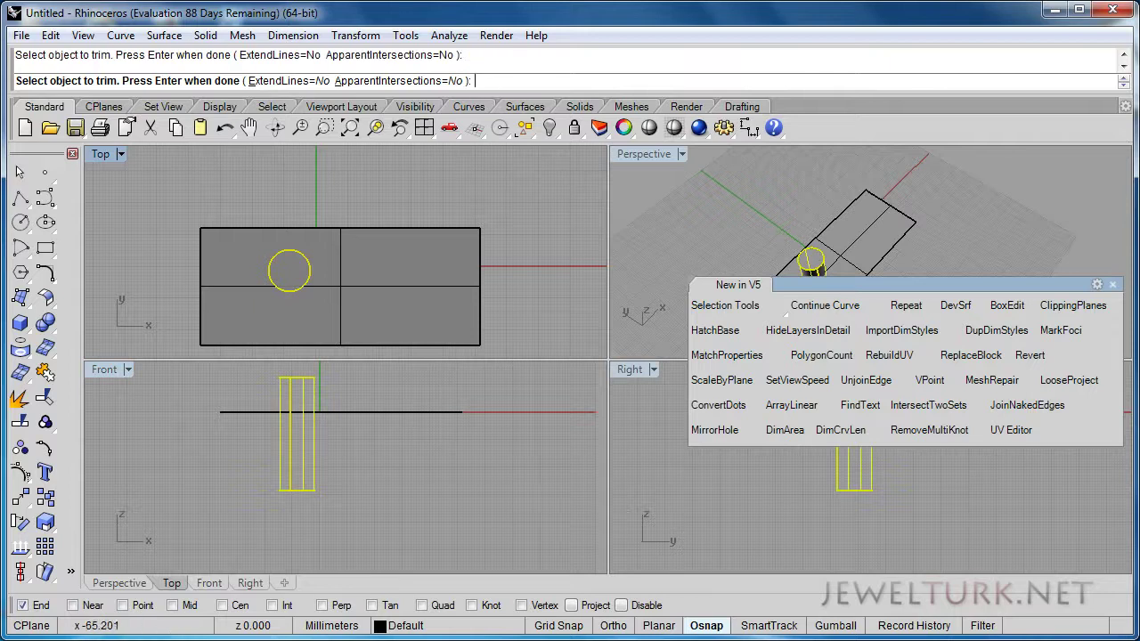
right_click(291, 277)
Split the flat surface using the cylinder as the cutting object
click(21, 422)
click(270, 314)
right_click(280, 458)
click(280, 458)
right_click(280, 458)
click(281, 459)
Move the cylinder off the cut area, then delete the split-off disc and the cylinder to leave a round hole in the surface
drag(275, 286, 257, 328)
click(269, 273)
key(Delete)
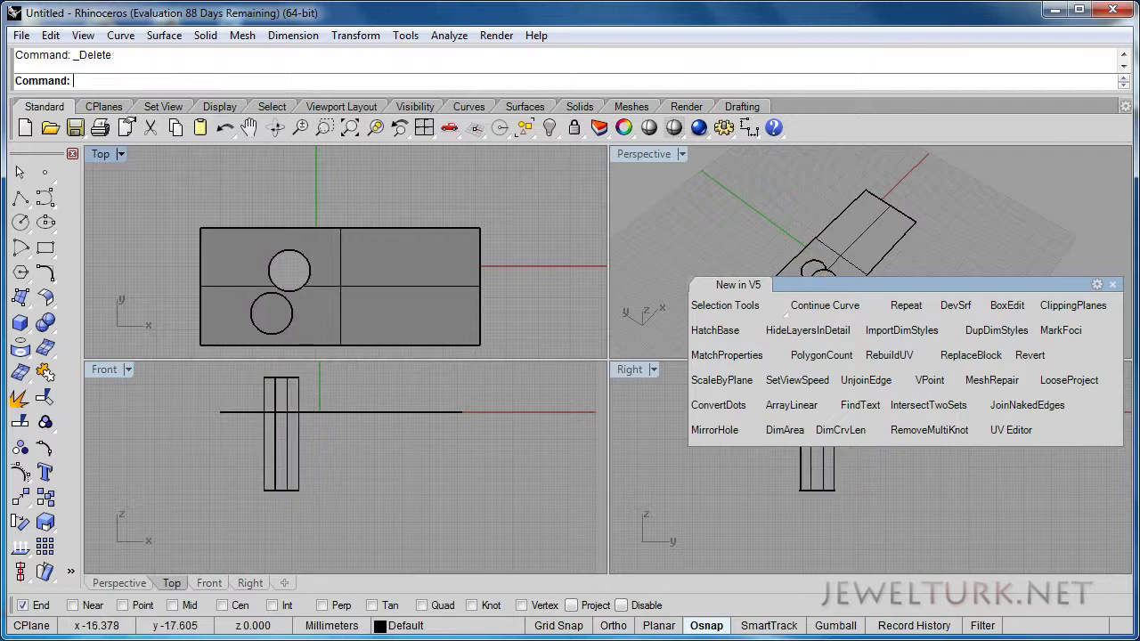
click(275, 425)
key(Delete)
Maximize the Top view and mirror the round hole with MirrorHole across the surface's vertical centre line, with Copy=Yes
double_click(102, 154)
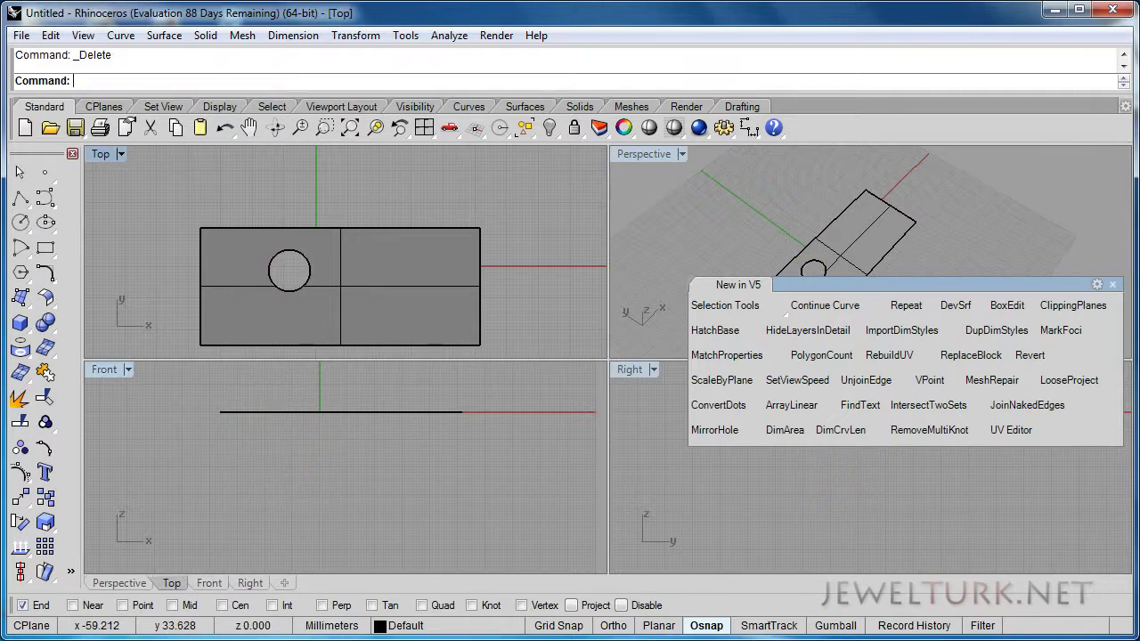
right_drag(428, 383, 240, 347)
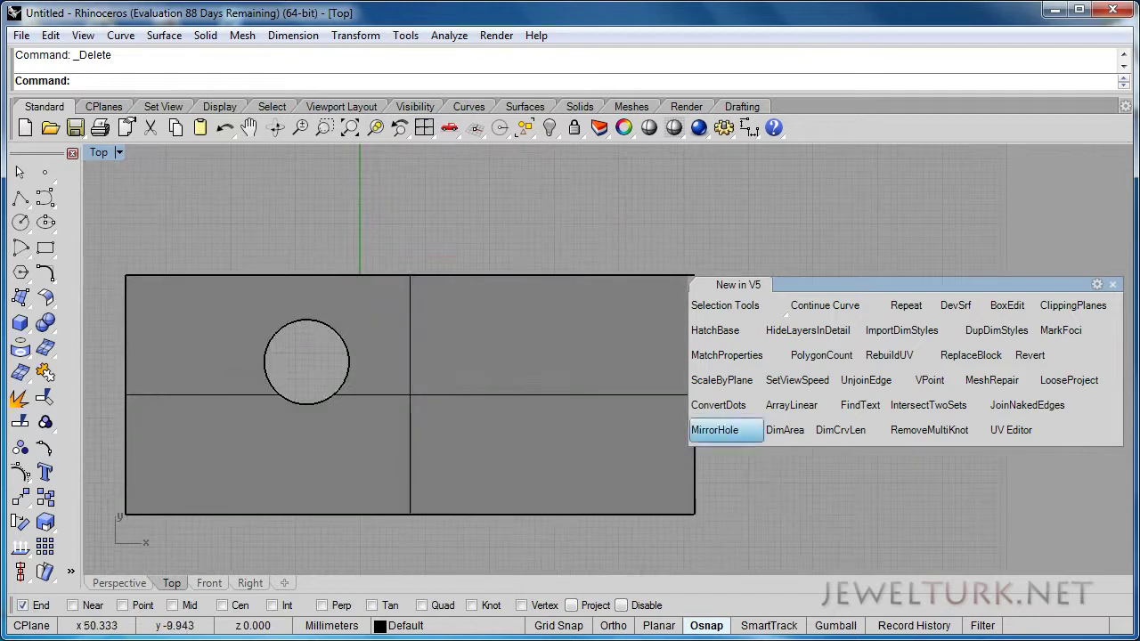
click(714, 429)
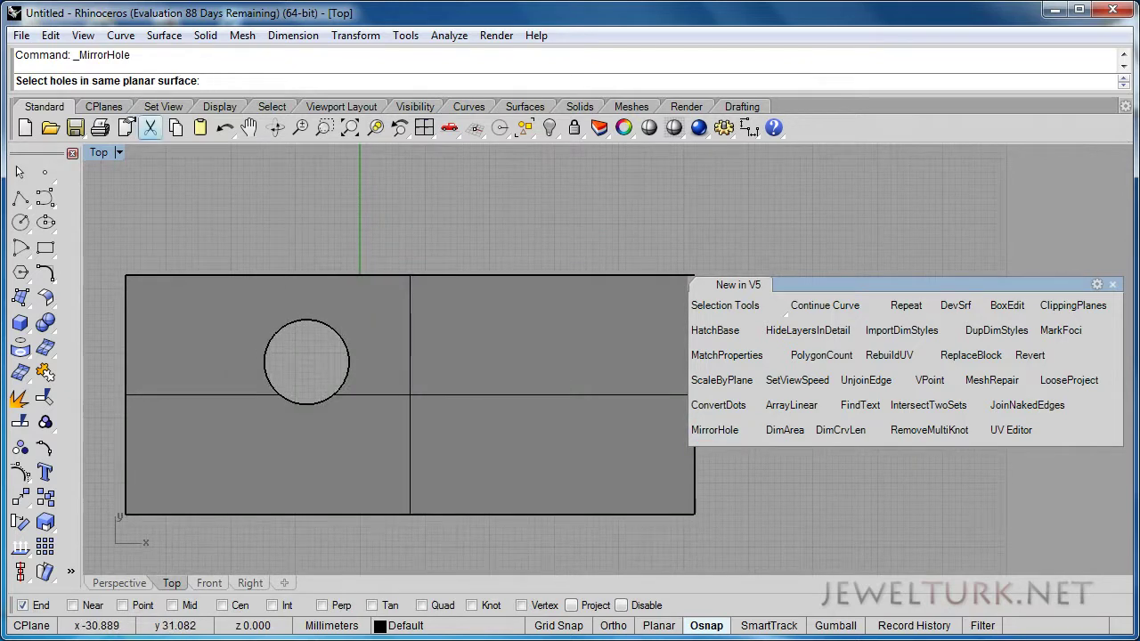
click(265, 358)
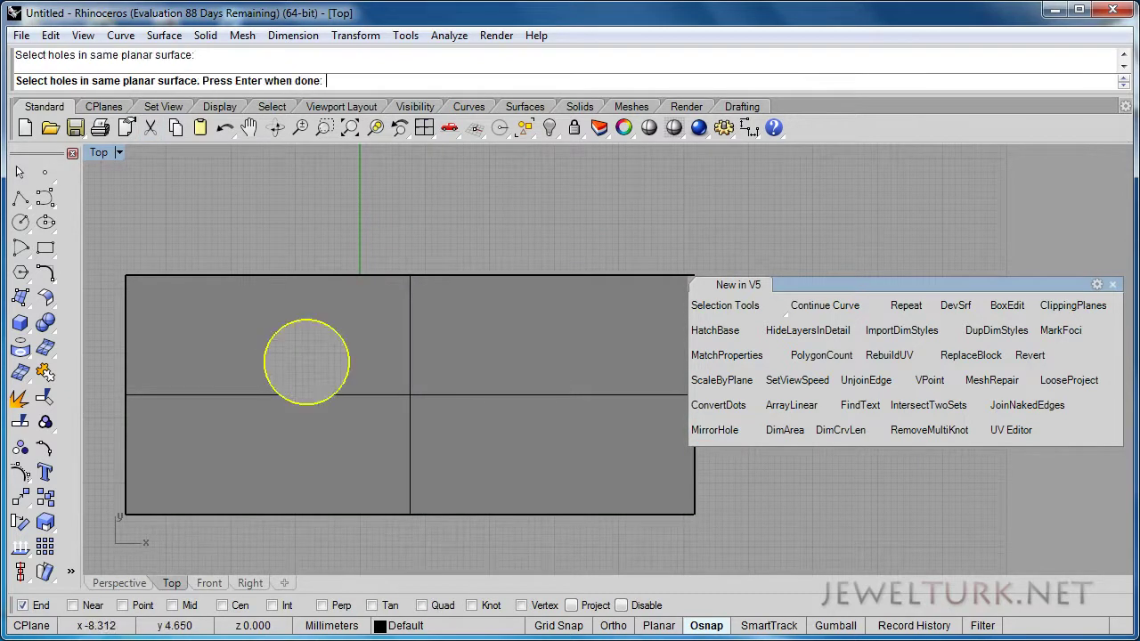
key(Return)
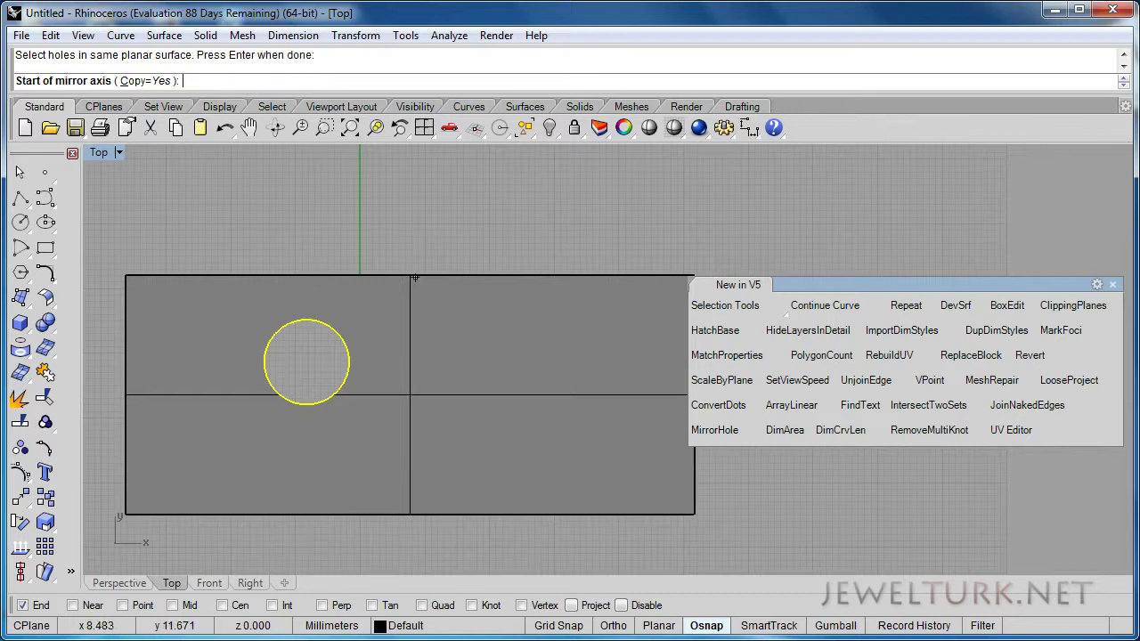
click(409, 278)
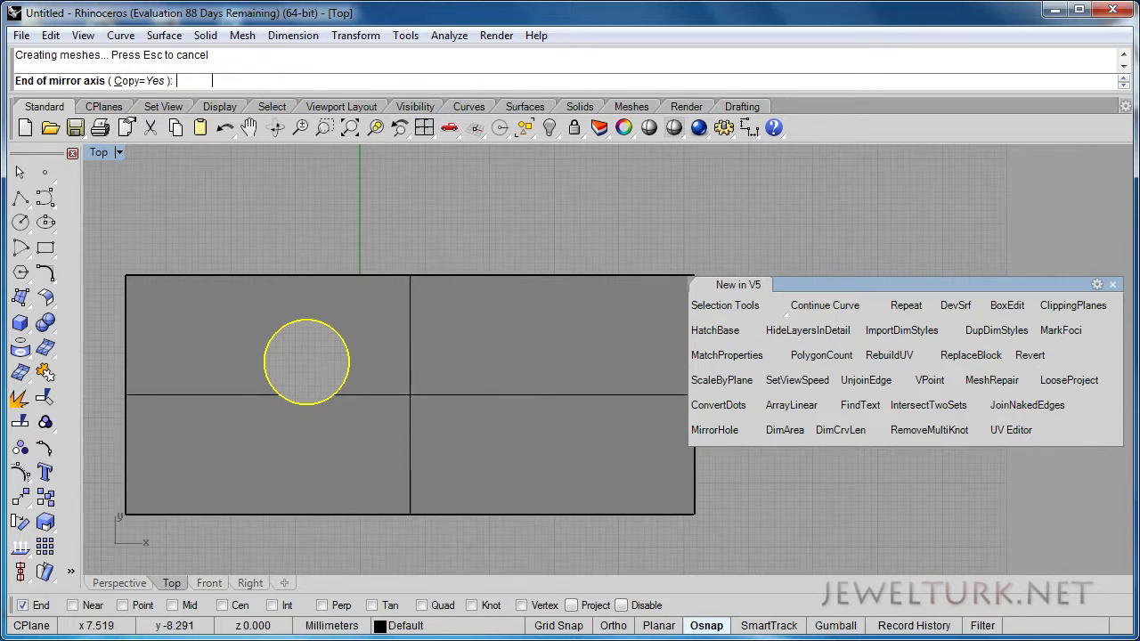
click(410, 467)
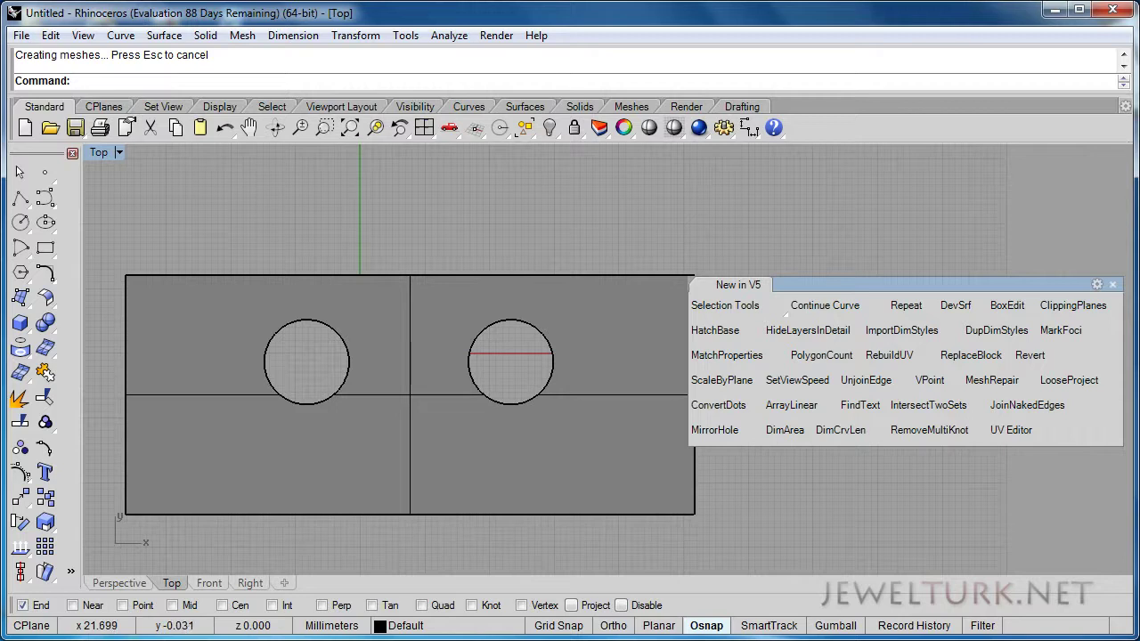
Try to mirror both round holes with MirrorHole across a slanted axis through the surface
key(Return)
click(290, 323)
click(503, 321)
key(Return)
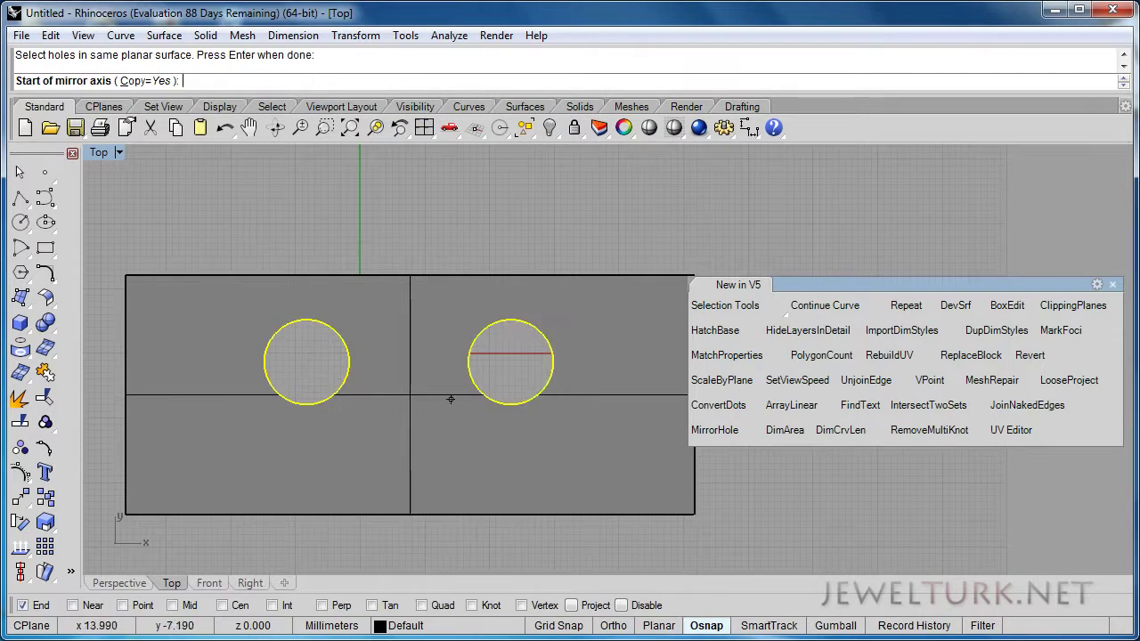
click(587, 463)
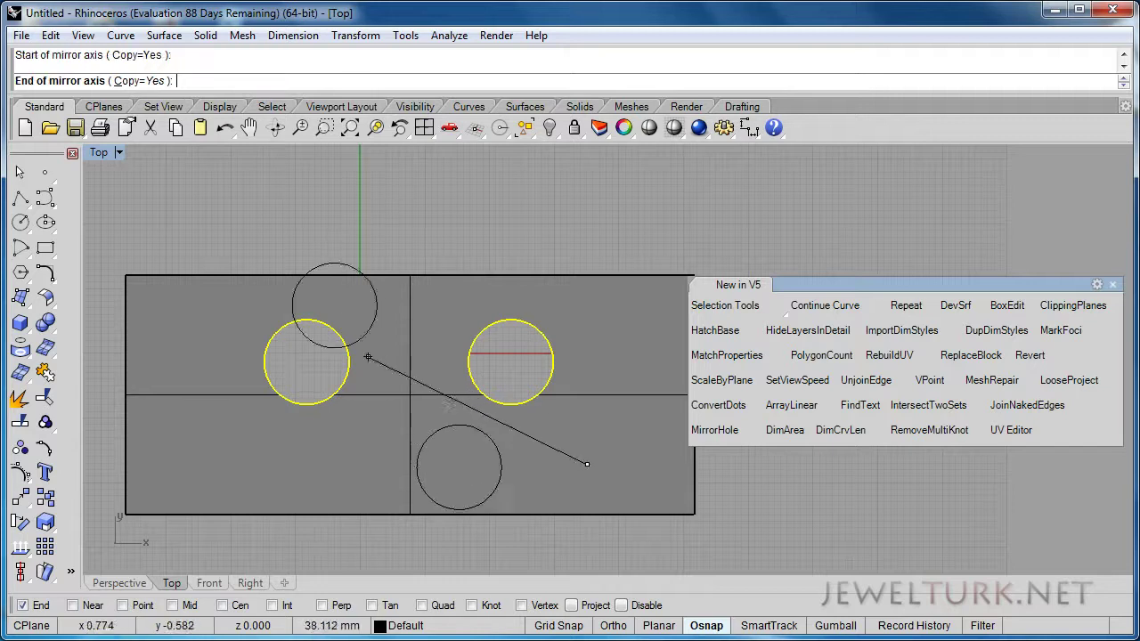
click(149, 388)
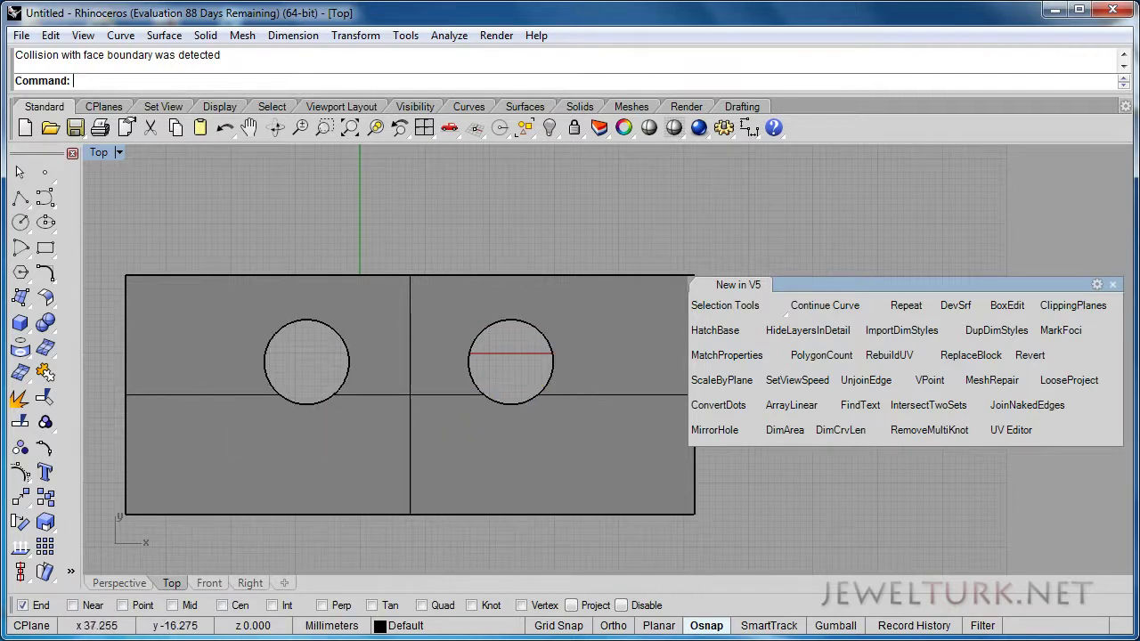
Mirror both round holes downward with MirrorHole across a nearly horizontal axis just below them, with Copy=Yes
click(259, 320)
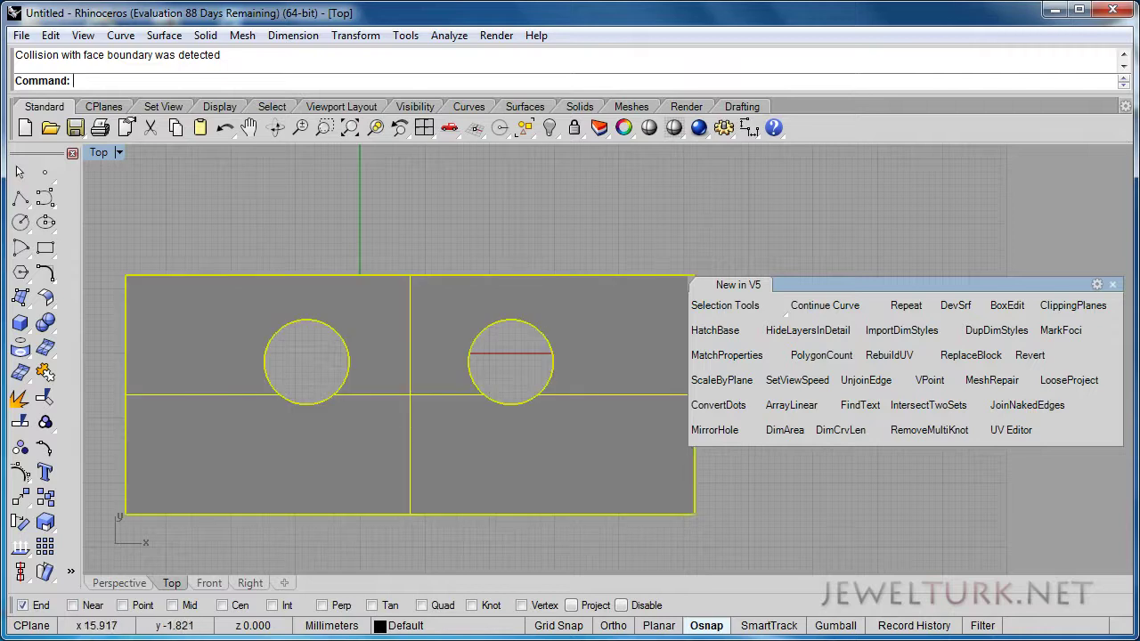
key(Return)
click(552, 370)
click(343, 374)
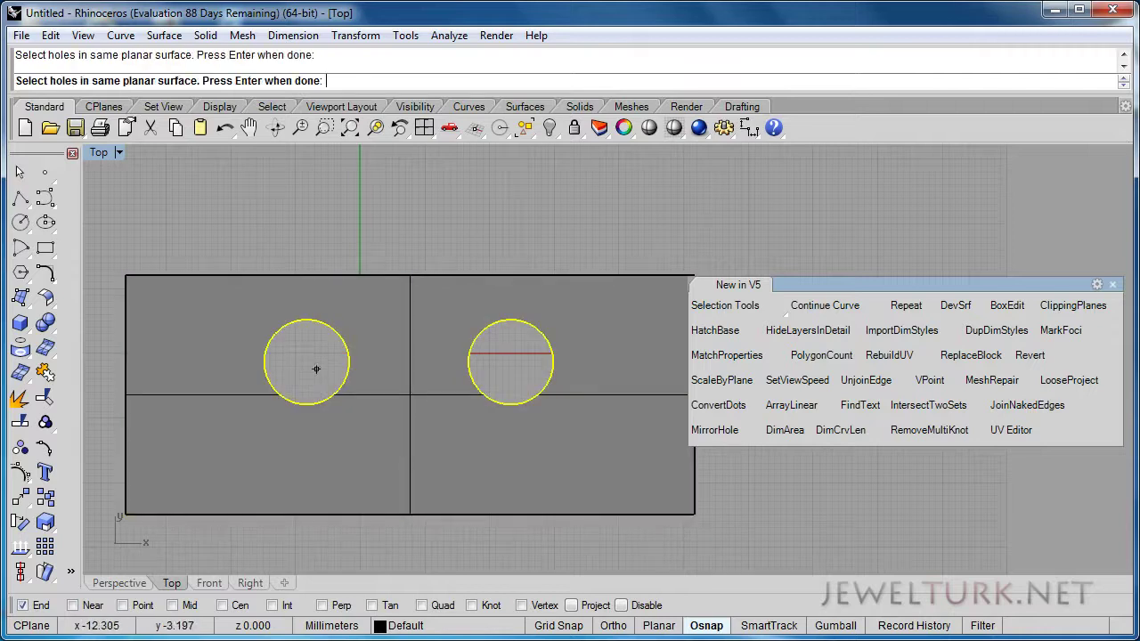
key(Return)
click(193, 399)
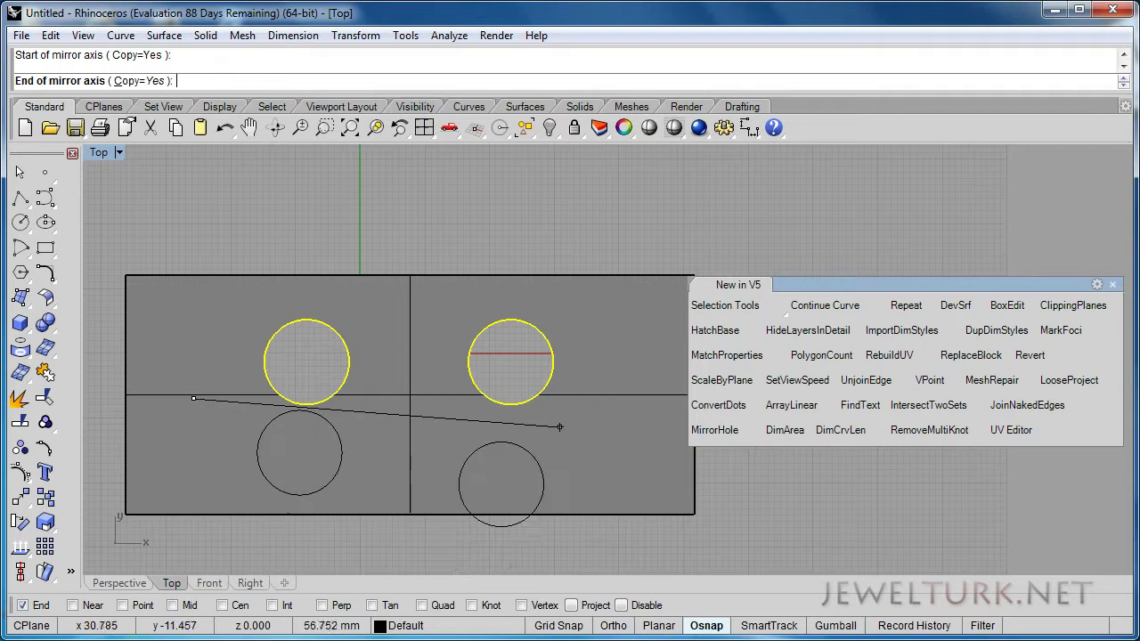
click(562, 400)
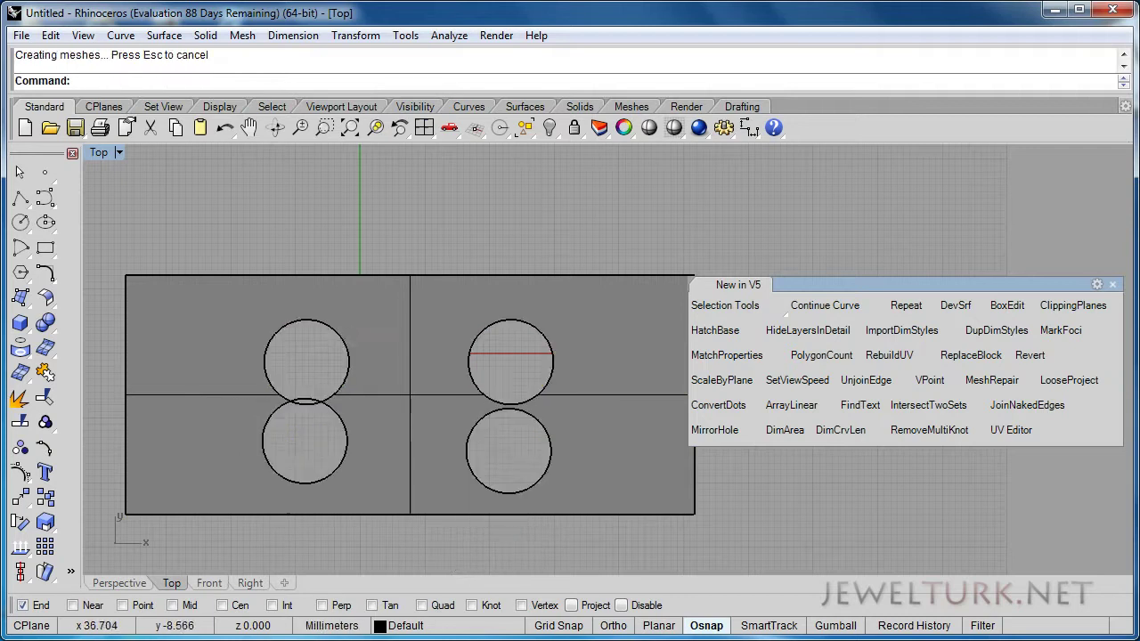
Examine where the mirrored holes overlap, then undo both MirrorHole operations and the deletion of the cylinder
scroll(294, 402, up, 5)
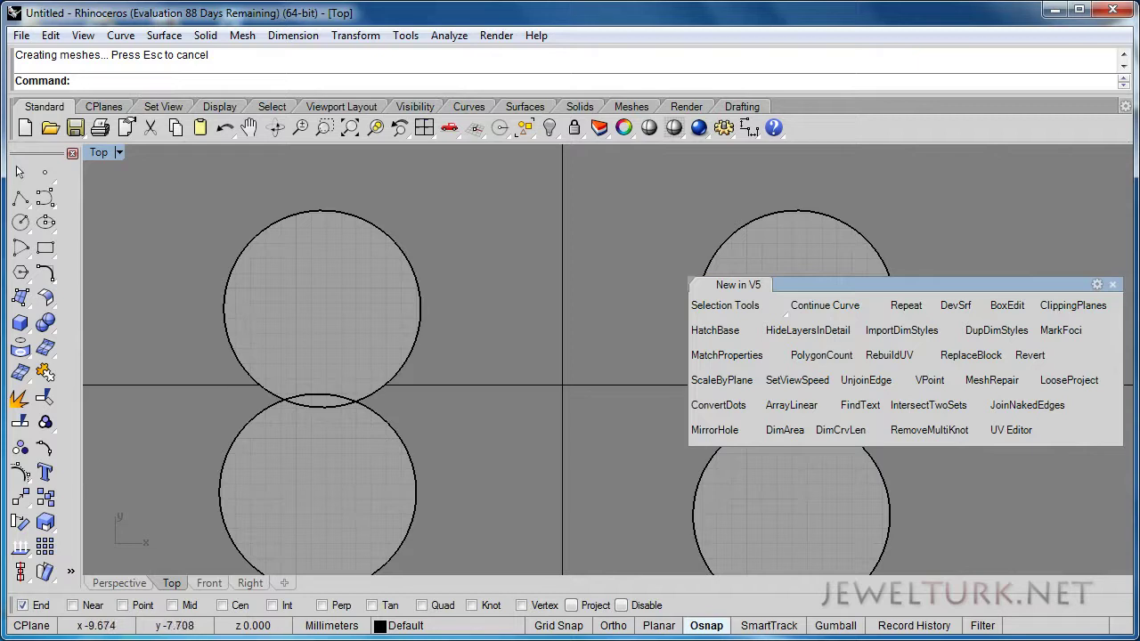
right_drag(303, 402, 345, 554)
scroll(319, 382, down, 3)
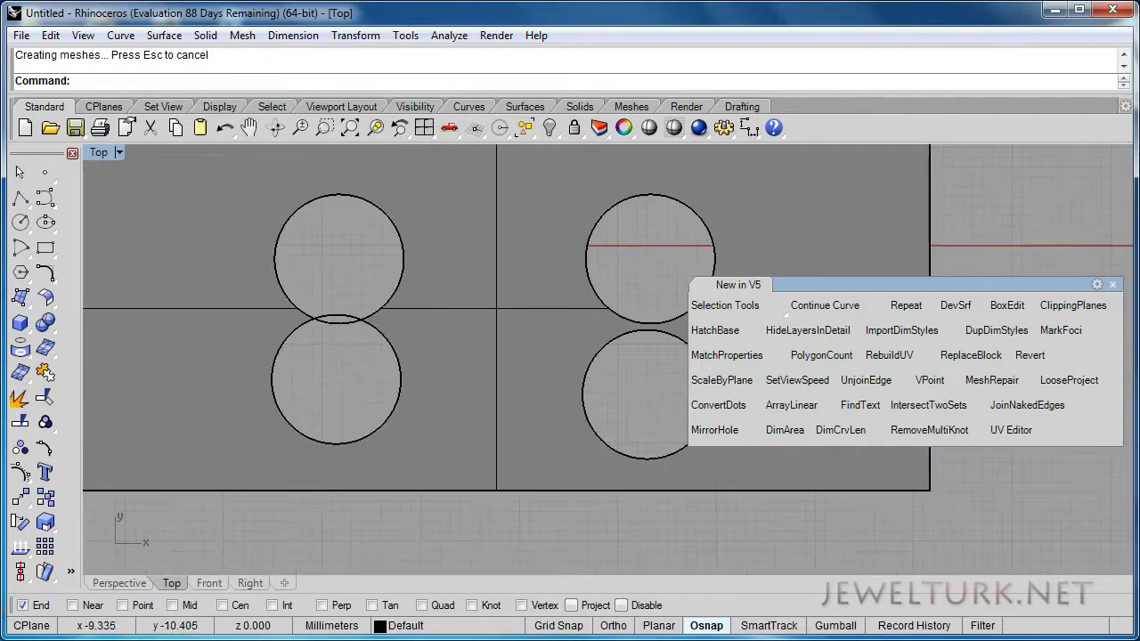
right_drag(312, 148, 340, 392)
scroll(342, 395, down, 4)
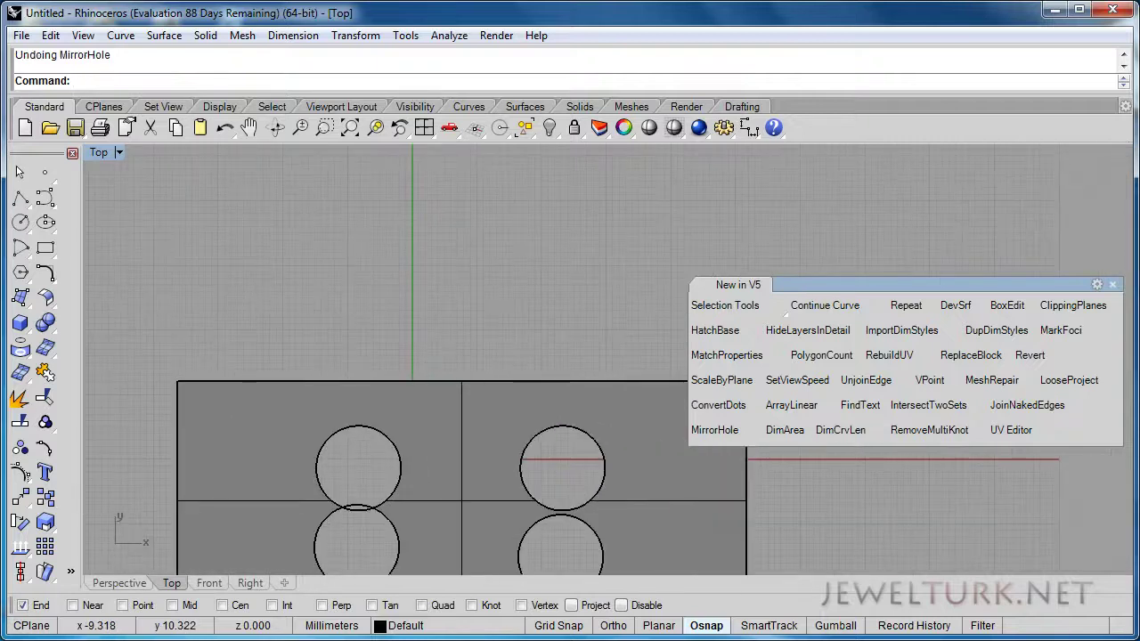
key(ctrl+z)
key(ctrl+z)
key(ctrl+z)
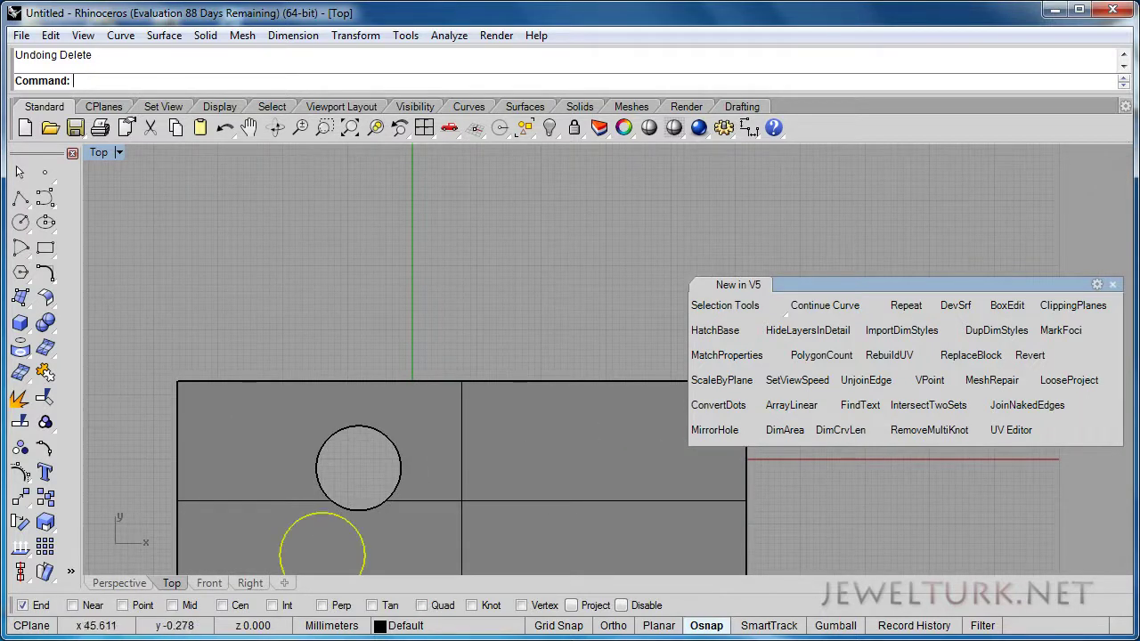
Add a DimArea leader for the selected cylinder, bending it through several points over the surface's empty half
click(785, 430)
click(483, 451)
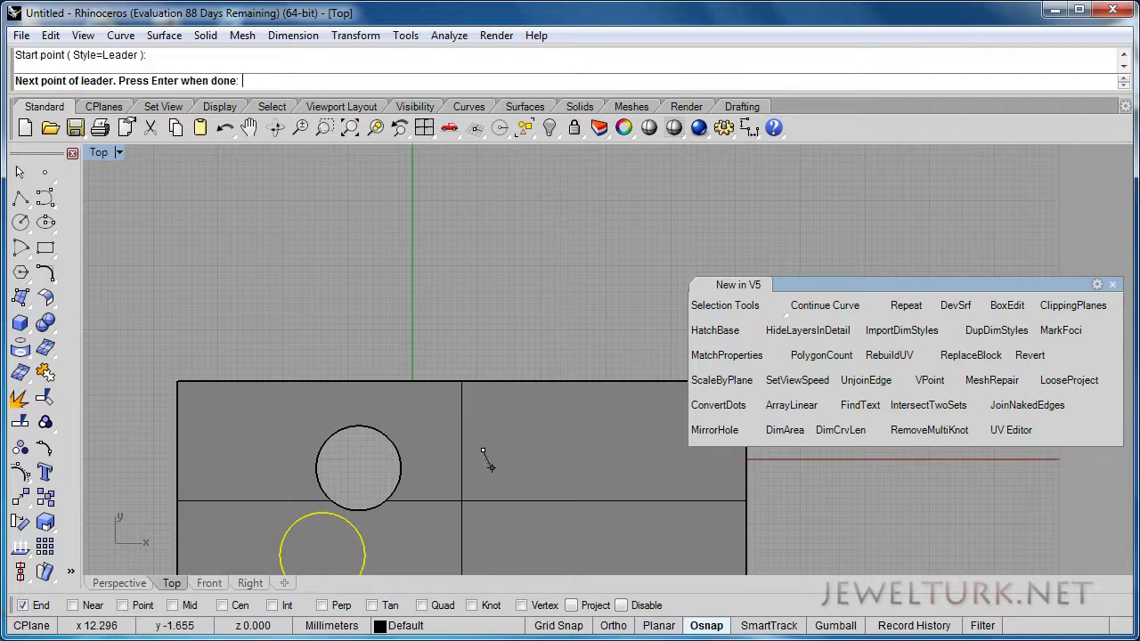
right_drag(509, 545, 414, 166)
right_drag(450, 325, 464, 541)
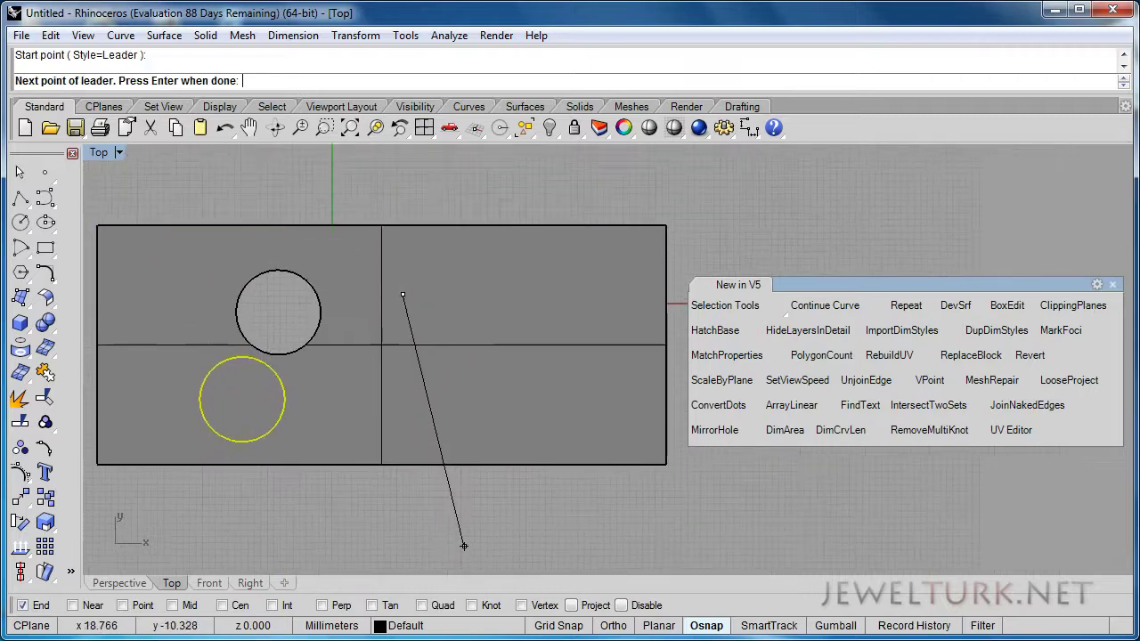
click(452, 396)
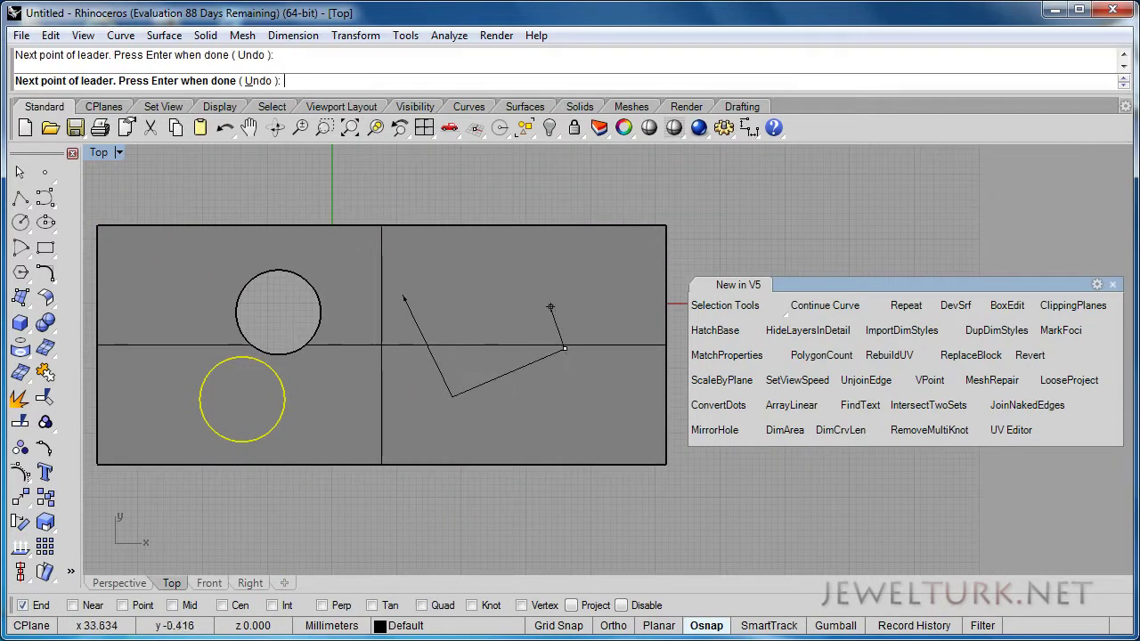
click(495, 296)
right_click(474, 354)
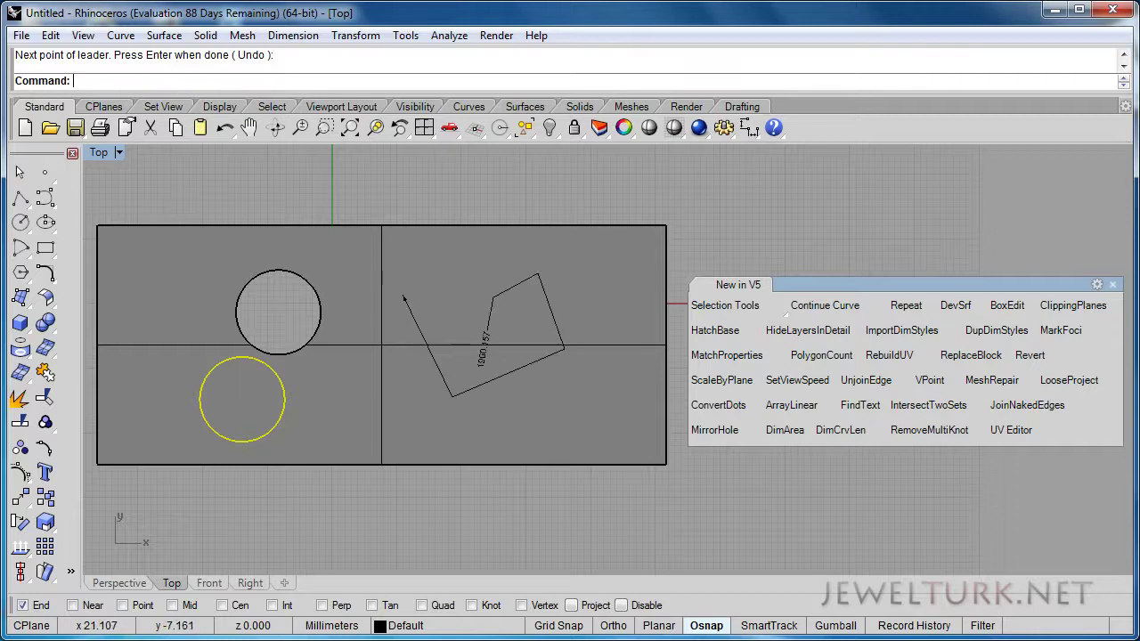
scroll(486, 355, up, 5)
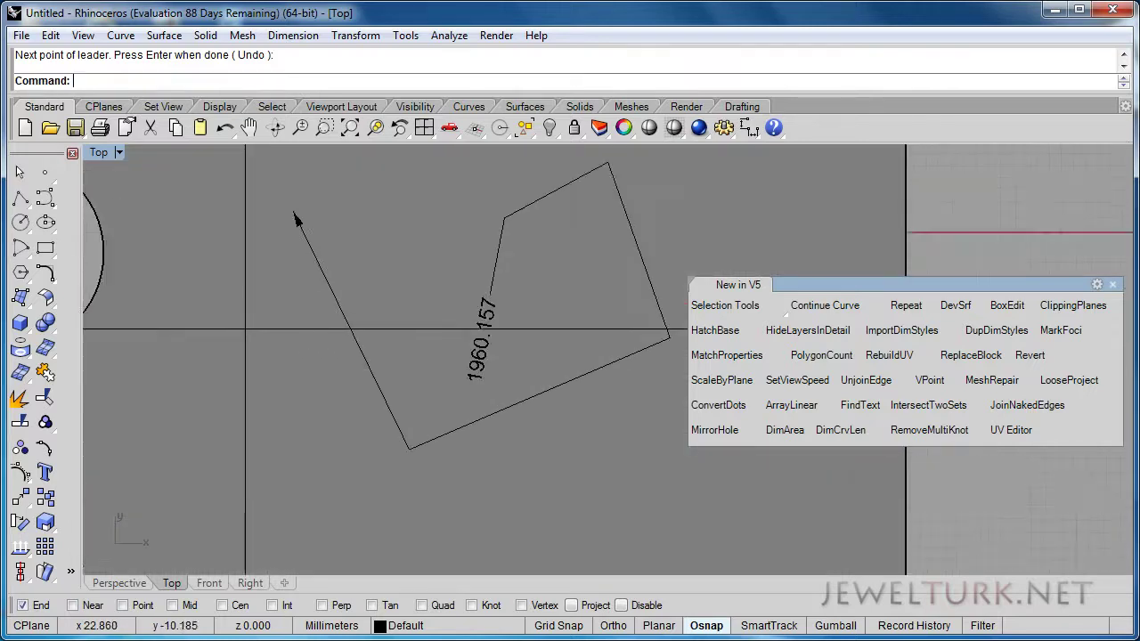
scroll(457, 377, down, 2)
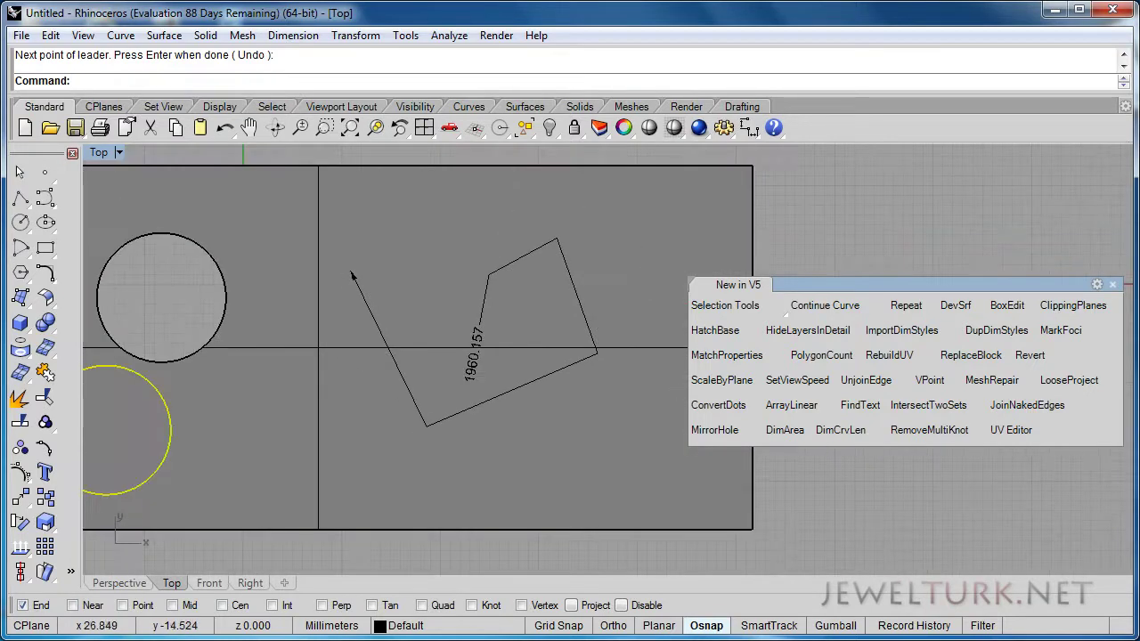
Add a second, straight DimArea leader for the cylinder beside the first one, with its first segment constrained to 10 mm
click(784, 430)
click(645, 238)
text(10)
key(Return)
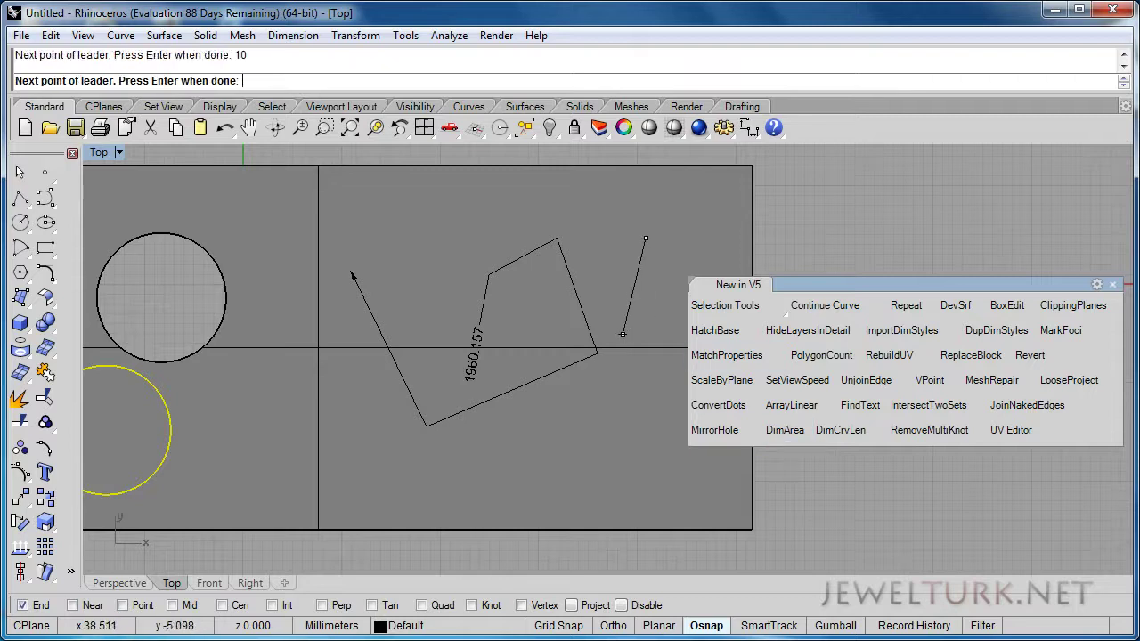
click(624, 335)
right_click(611, 383)
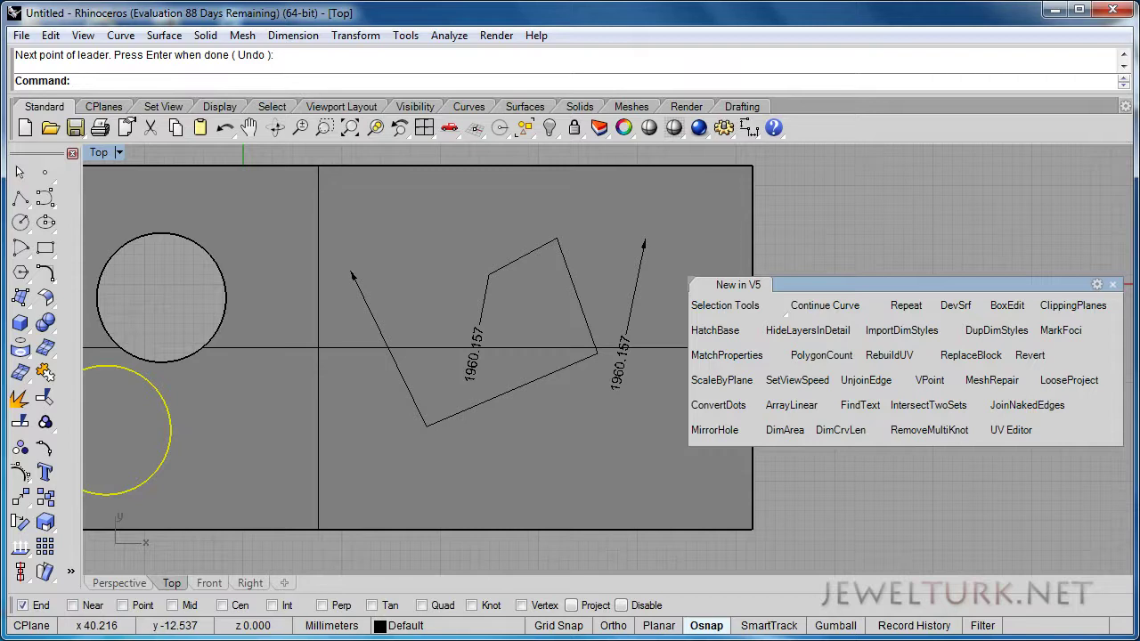
Draw a horizontal 15 mm line with the Polyline command above the surface's upper-left corner
scroll(618, 356, up, 2)
scroll(293, 304, down, 4)
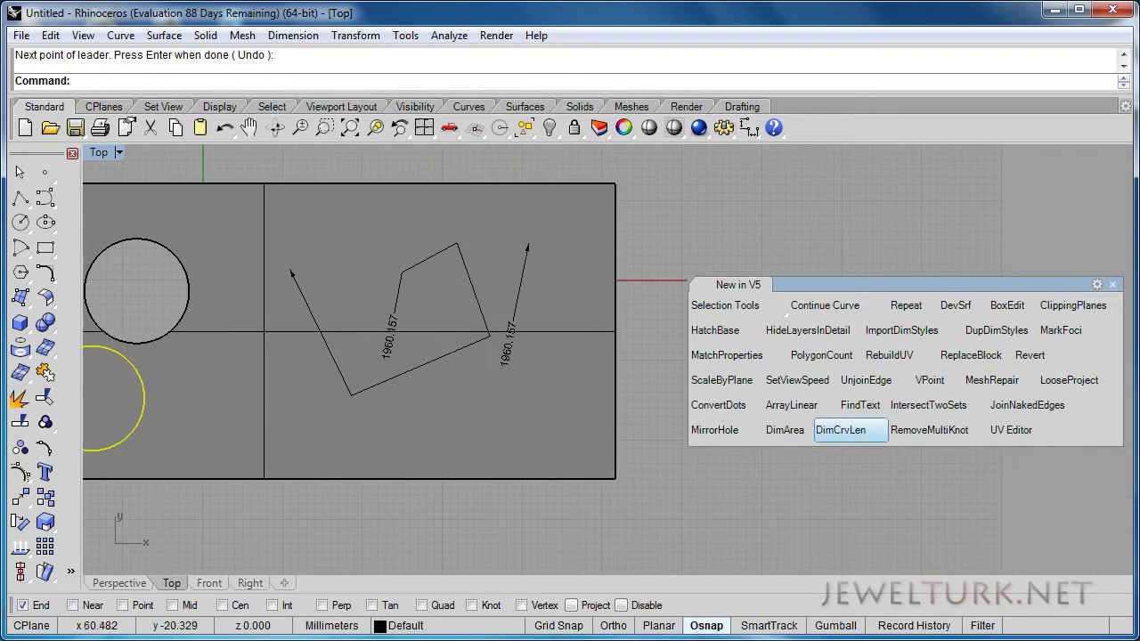
right_drag(139, 253, 398, 381)
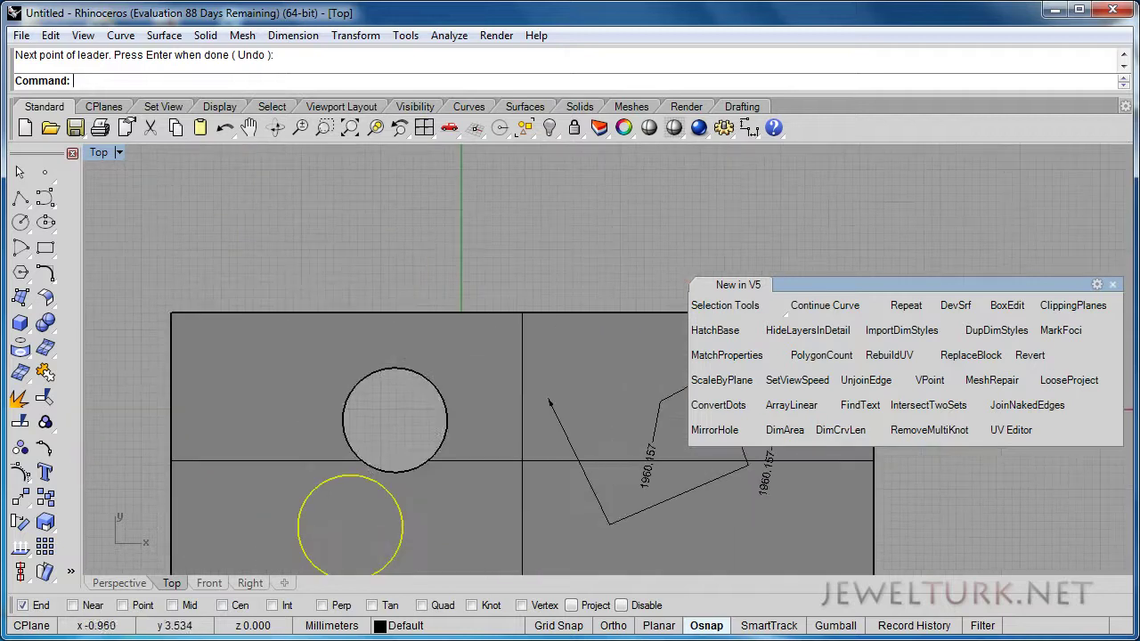
click(23, 199)
click(161, 220)
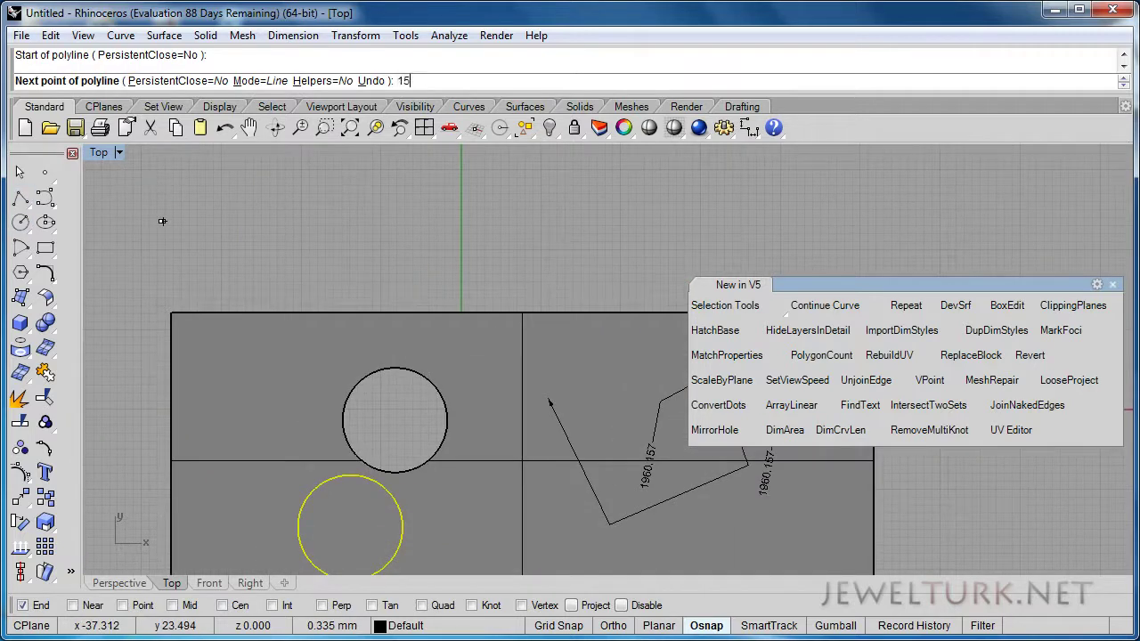
key(Return)
shift+click(325, 222)
right_click(215, 221)
Add a DimCrvLen leader to the 15 mm line, running from its right endpoint to its left endpoint
scroll(213, 221, up, 4)
right_drag(218, 219, 657, 343)
right_drag(495, 334, 36, 407)
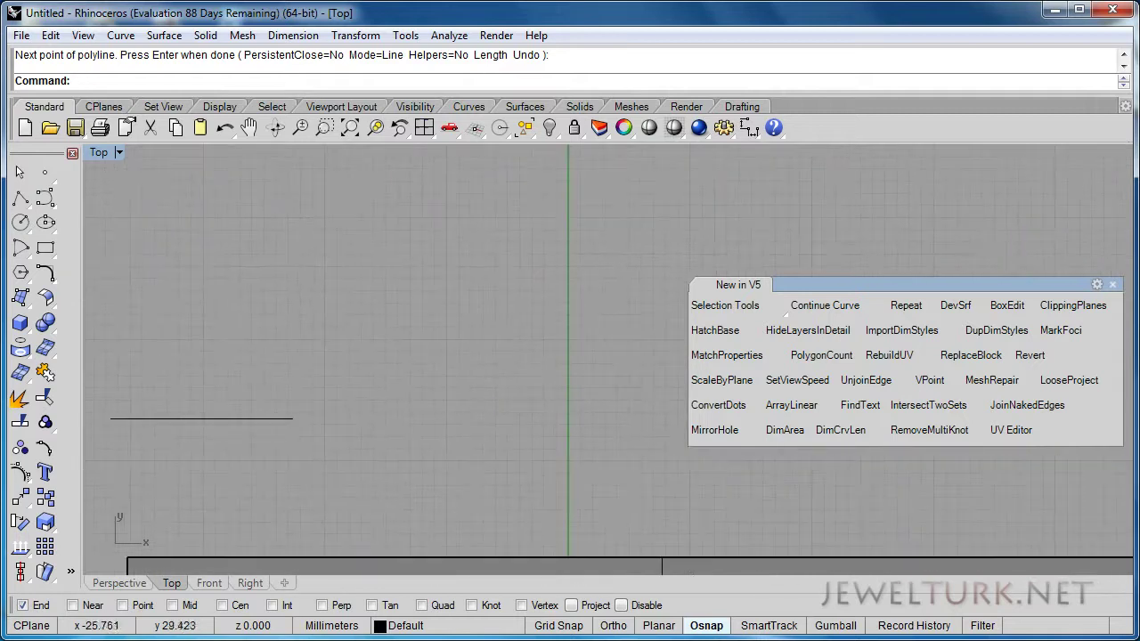
click(263, 419)
click(847, 432)
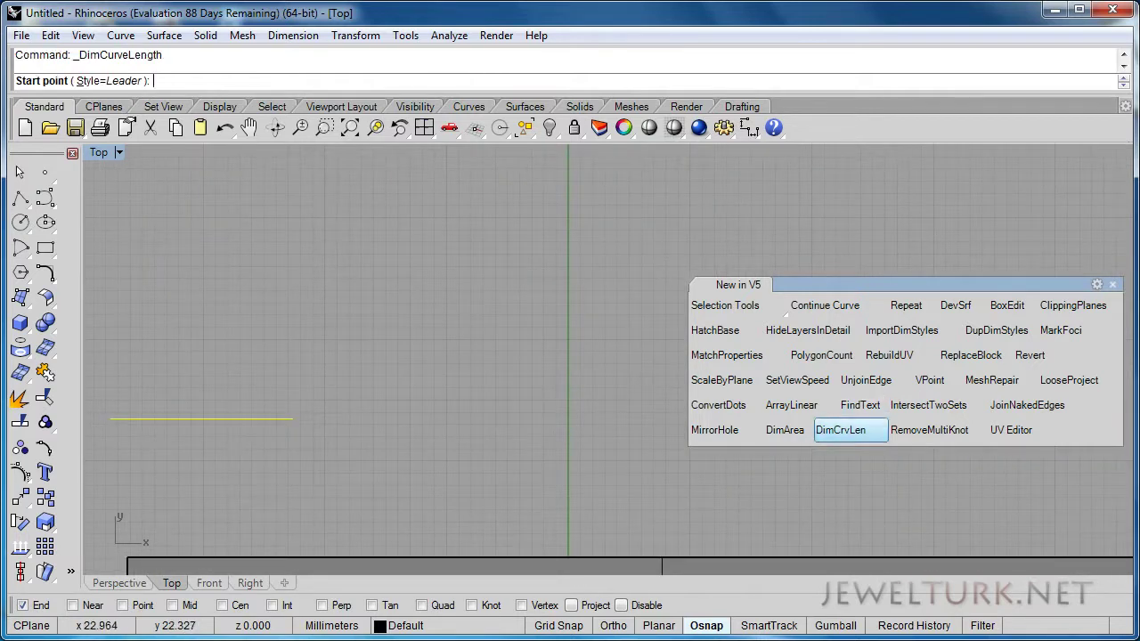
click(293, 419)
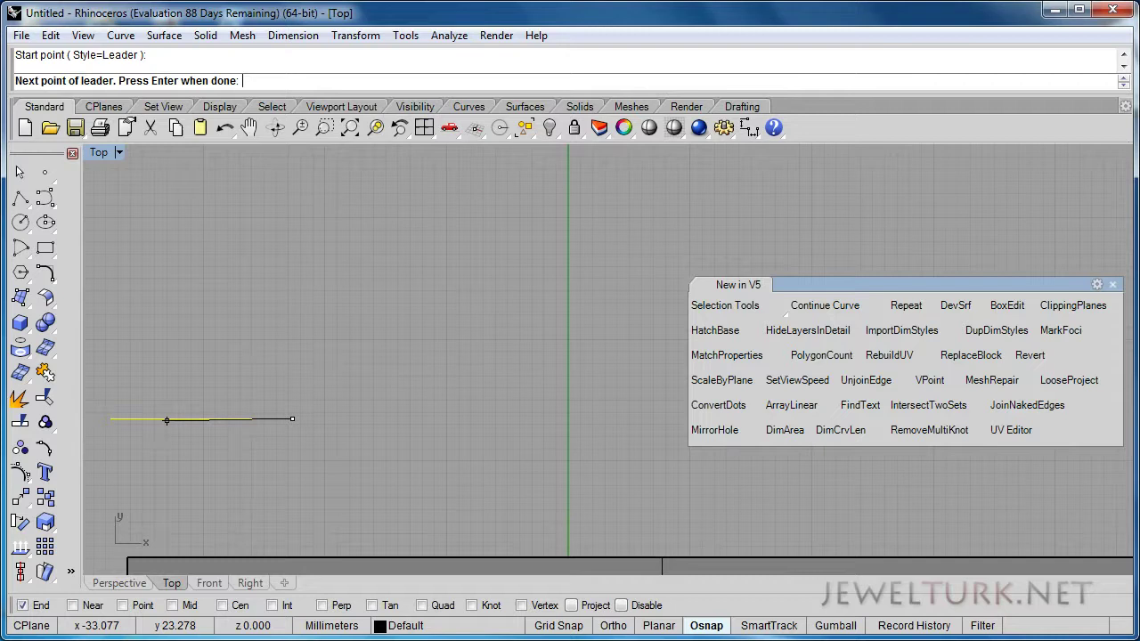
click(109, 419)
right_click(109, 419)
right_drag(128, 420, 378, 196)
scroll(179, 383, down, 2)
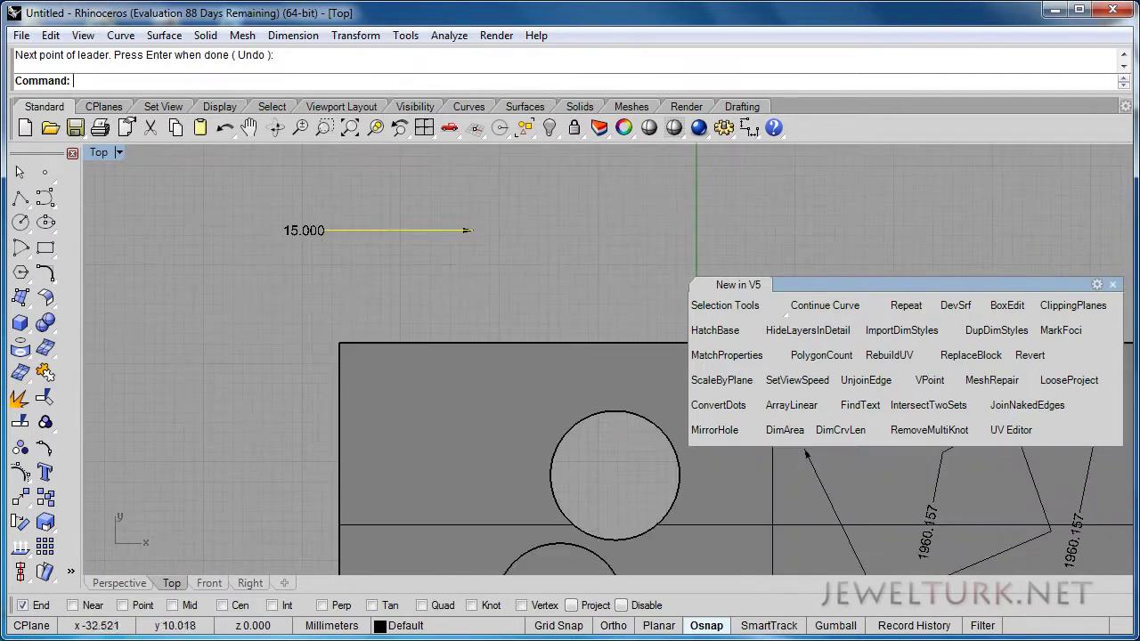
right_drag(621, 463, 426, 418)
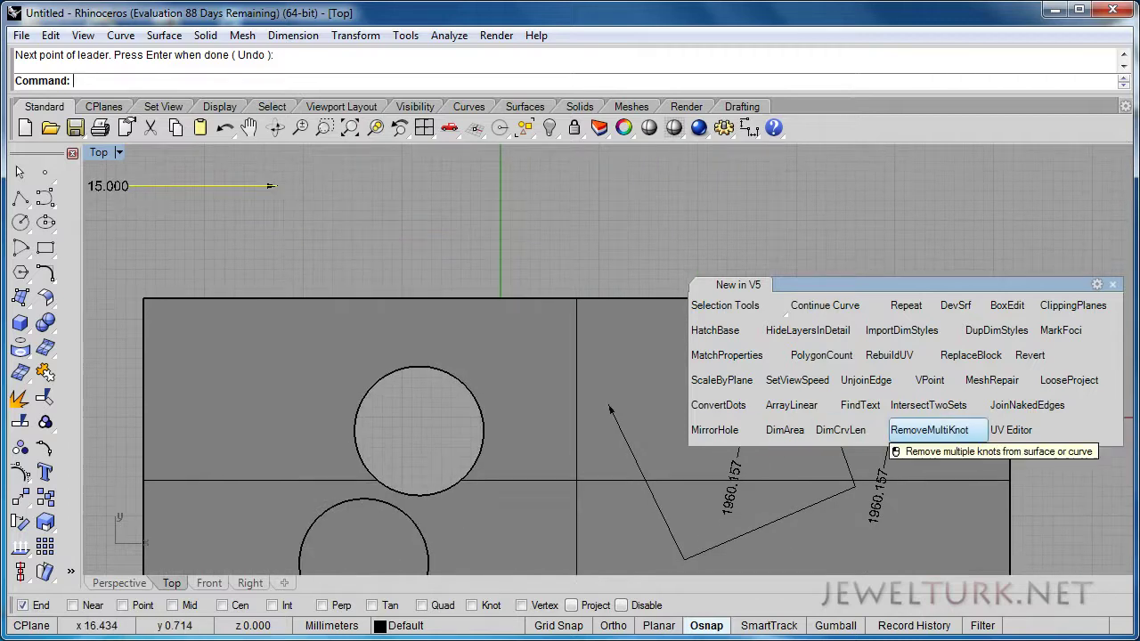
click(1010, 430)
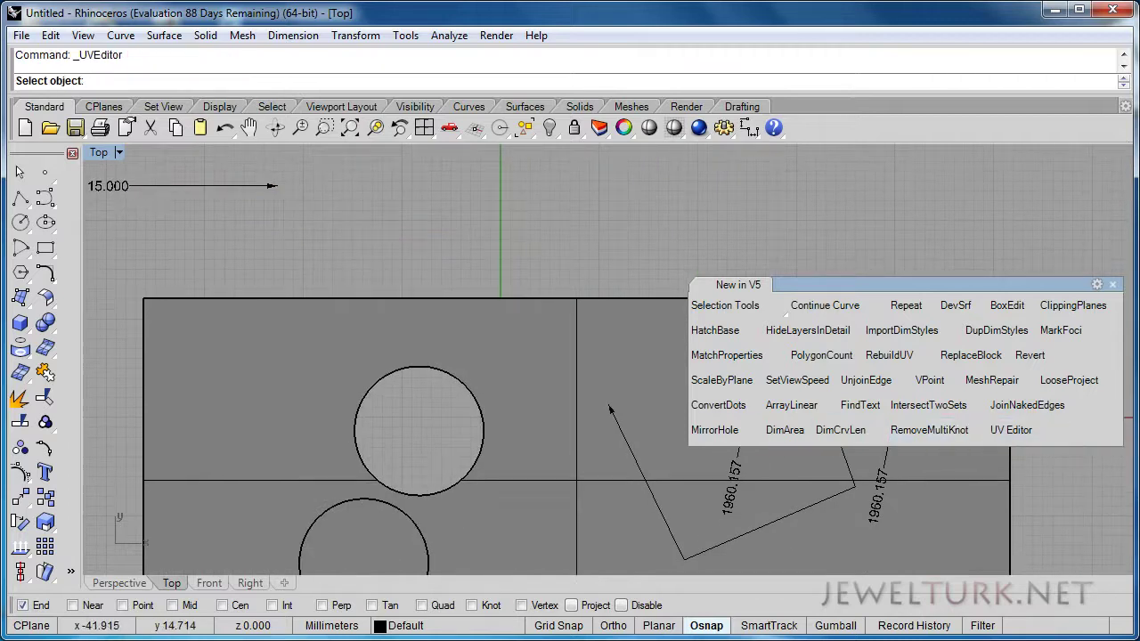
click(245, 344)
key(Escape)
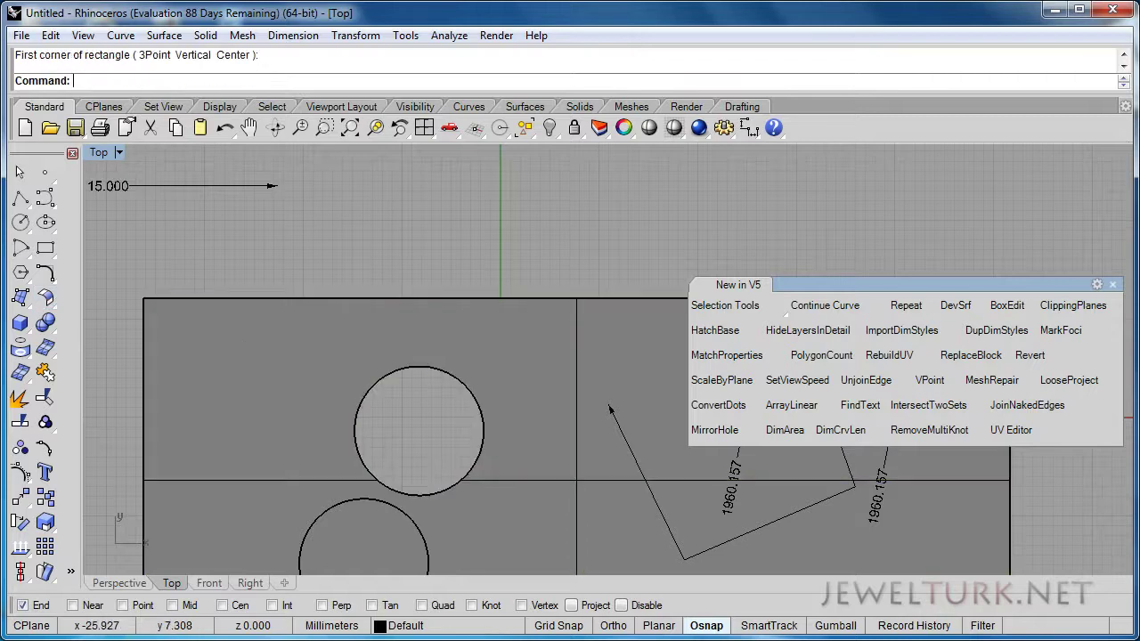
Unwrap the surface with UVEditor into a narrow, tall rectangle drawn across its left part
scroll(259, 320, down, 8)
scroll(259, 320, down, 2)
click(259, 320)
right_click(259, 321)
click(259, 320)
click(268, 471)
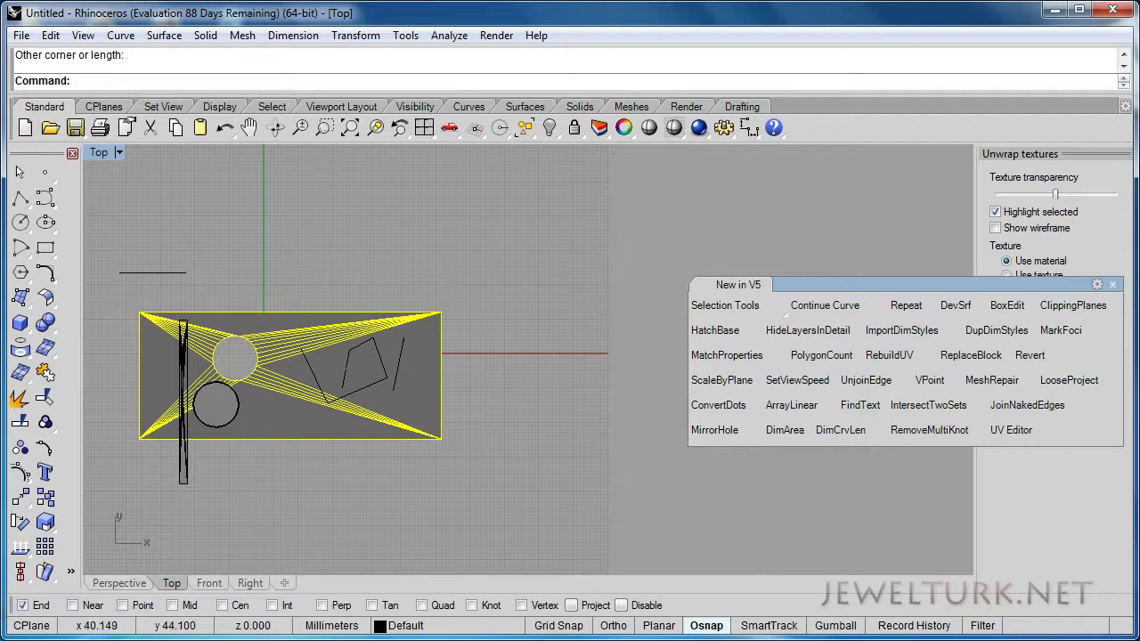
Delete all objects, accept the regeneration of the UV meshes and cancel the UV editor
click(520, 200)
key(ctrl+a)
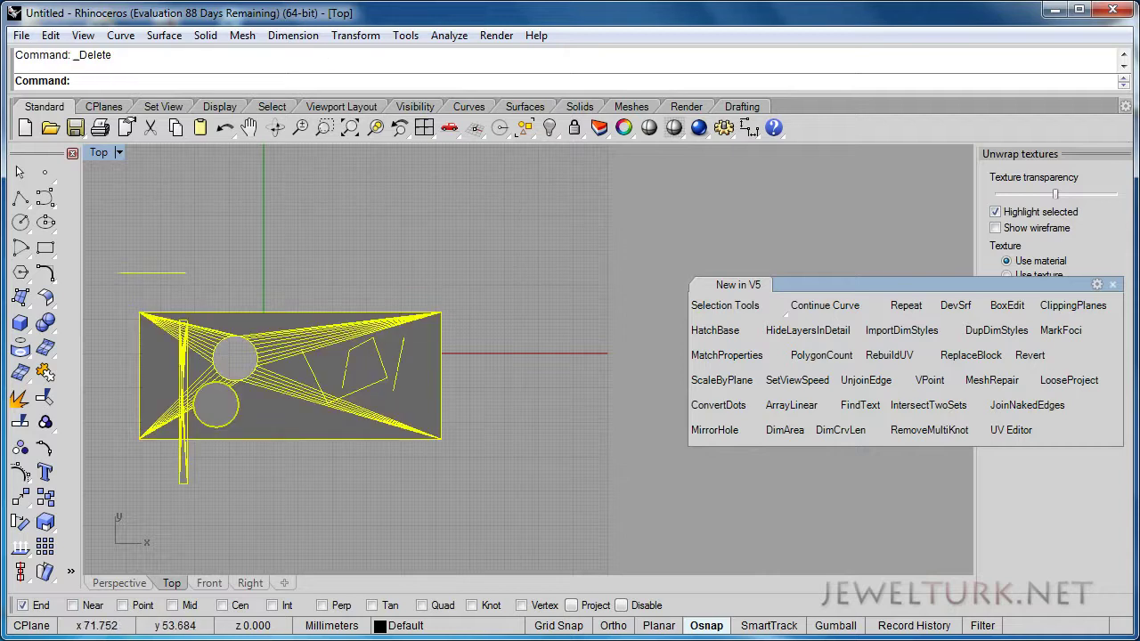
key(Delete)
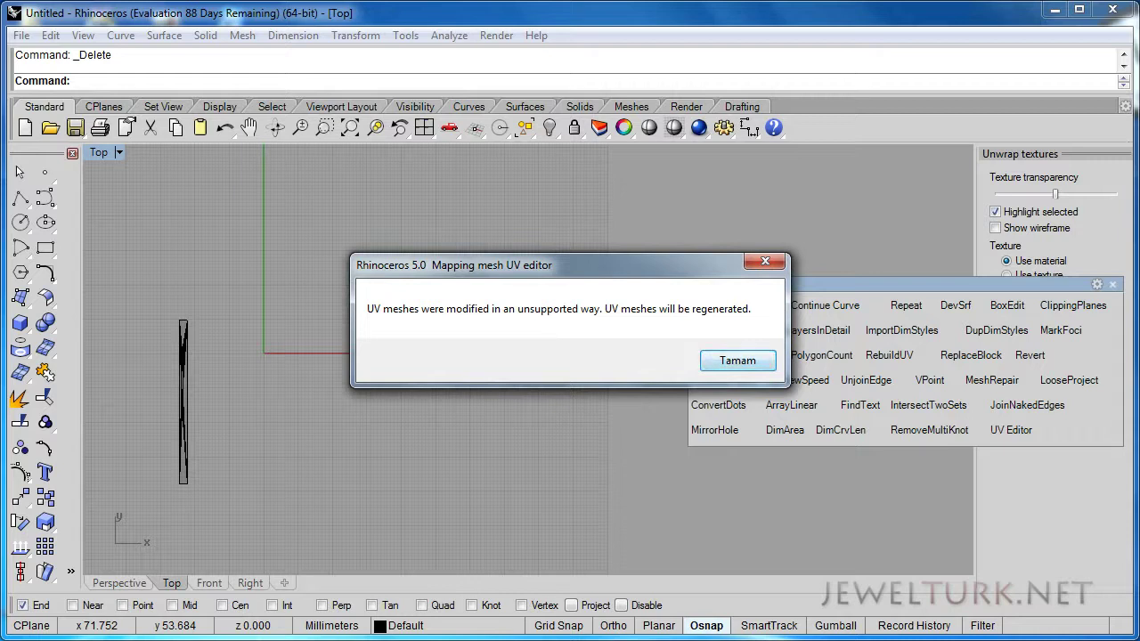
key(Return)
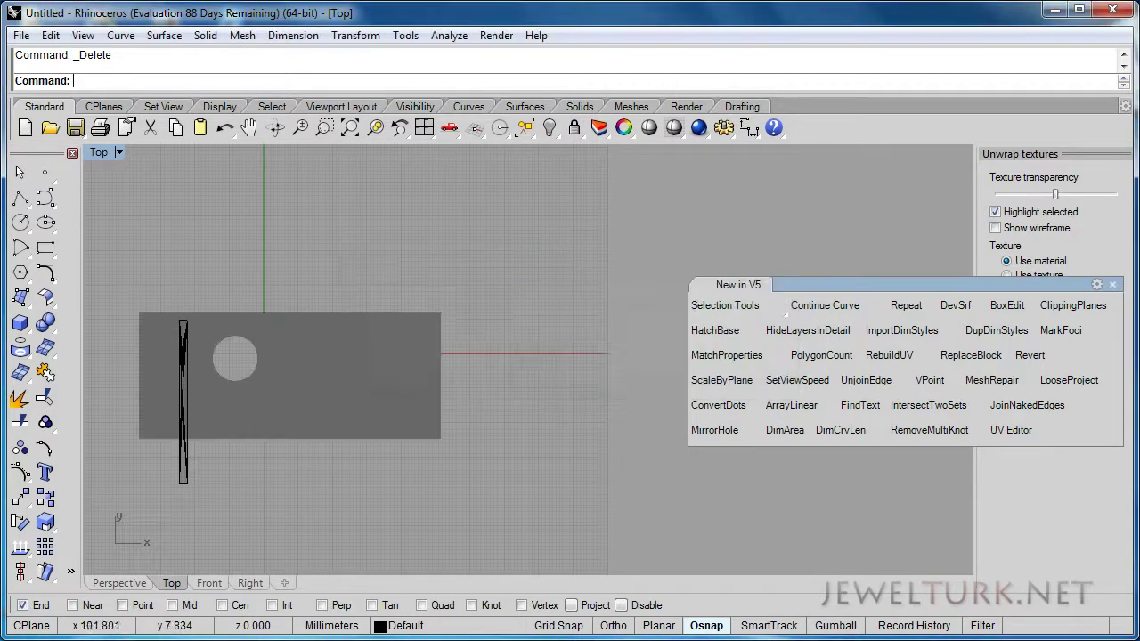
drag(446, 242, 362, 310)
drag(1033, 154, 979, 164)
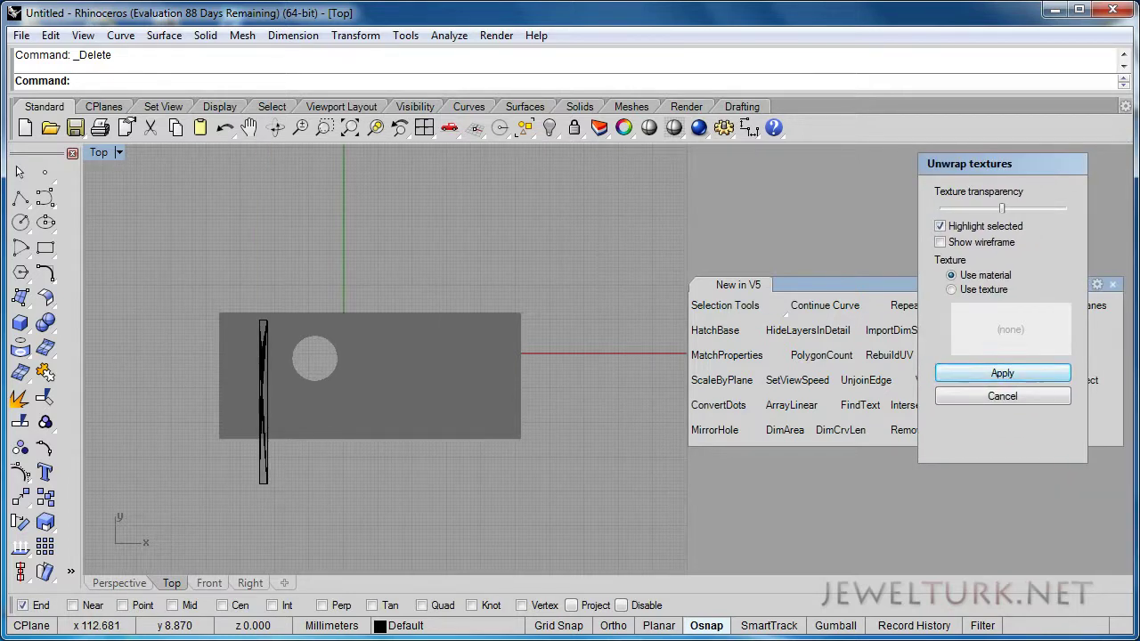
click(1002, 396)
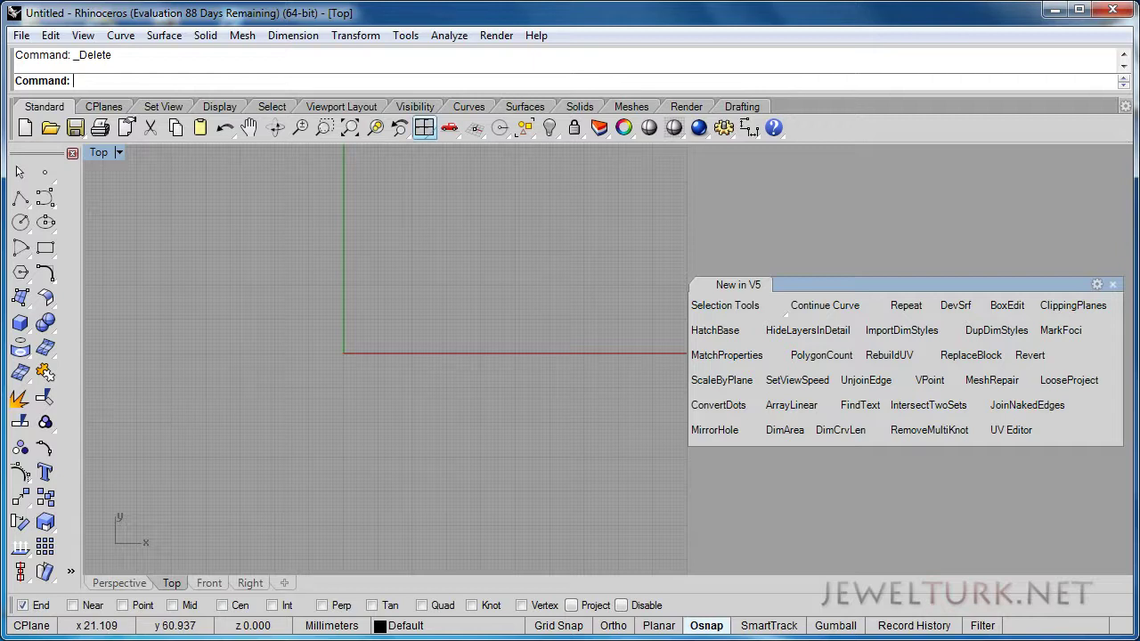
Draw a large slanted ellipse around the origin in the Top view from its center and two axis points
double_click(424, 128)
scroll(276, 274, down, 6)
right_drag(269, 260, 552, 256)
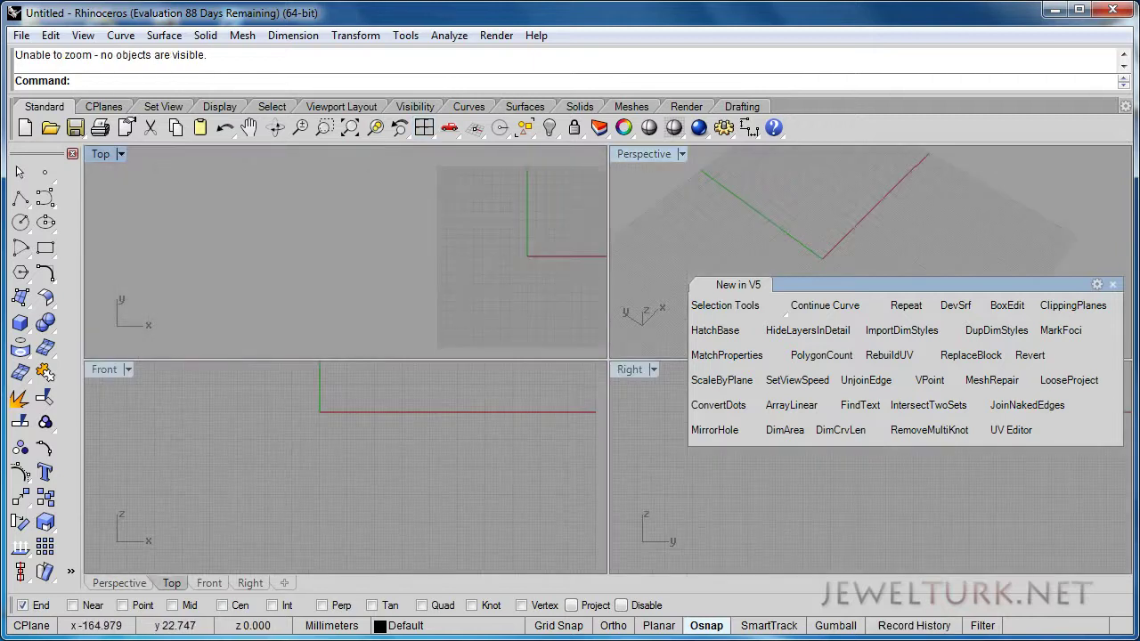
right_drag(395, 277, 191, 281)
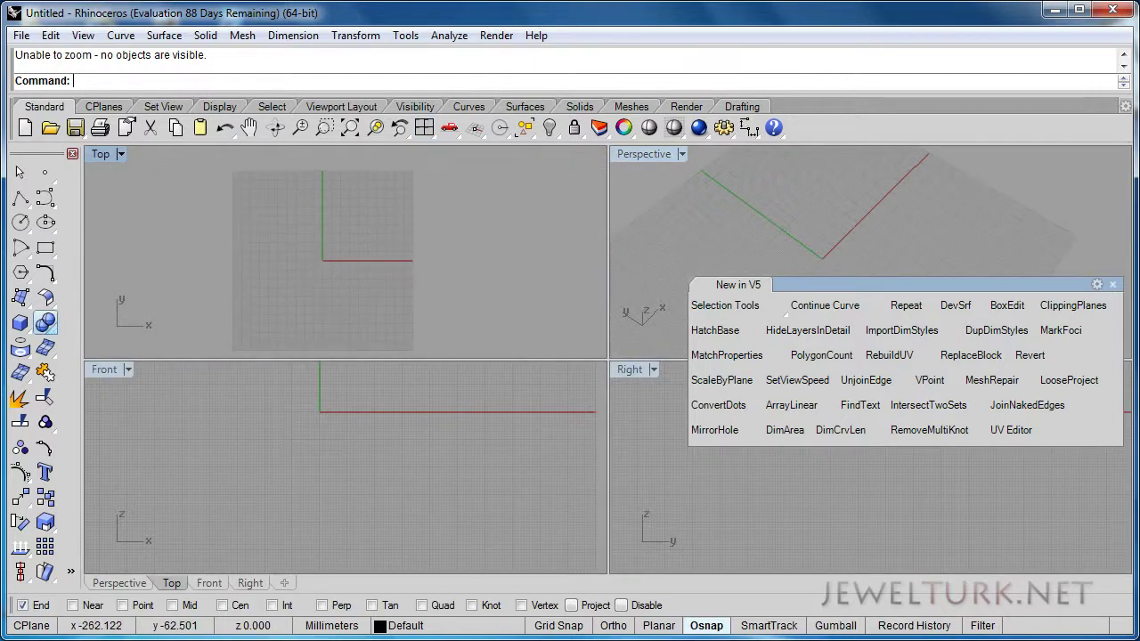
click(26, 329)
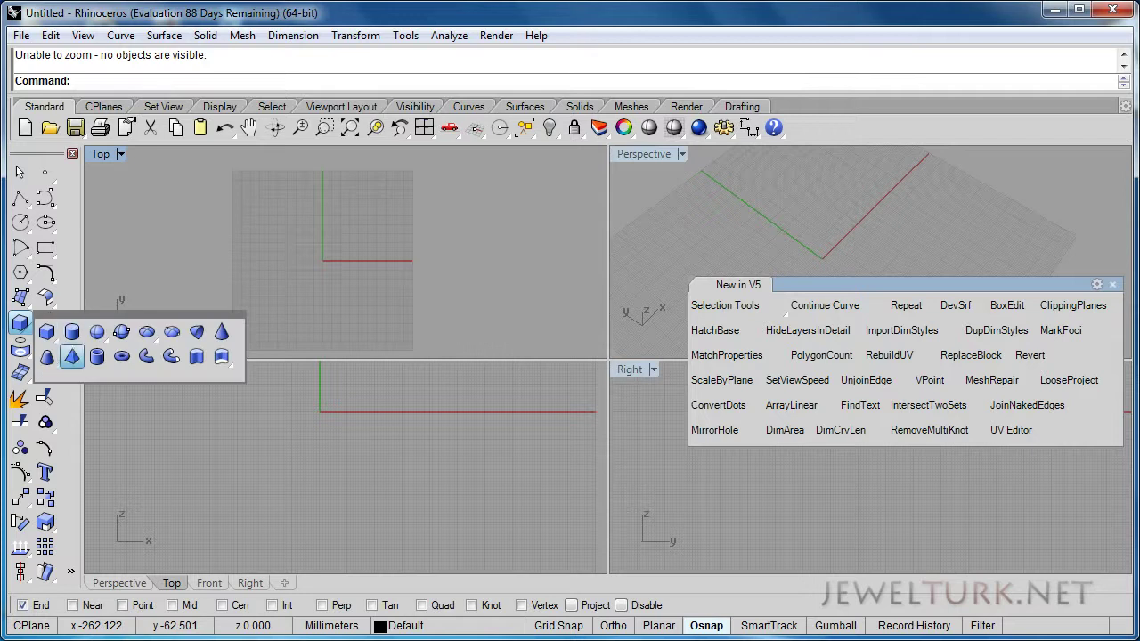
click(46, 222)
click(342, 243)
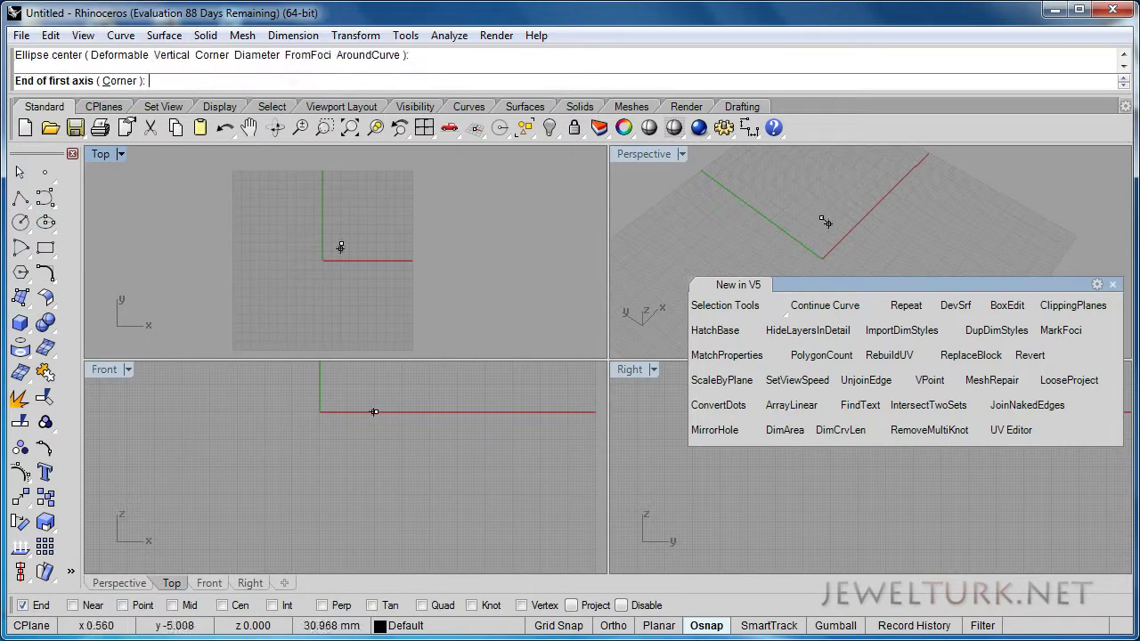
click(281, 286)
click(365, 280)
click(337, 295)
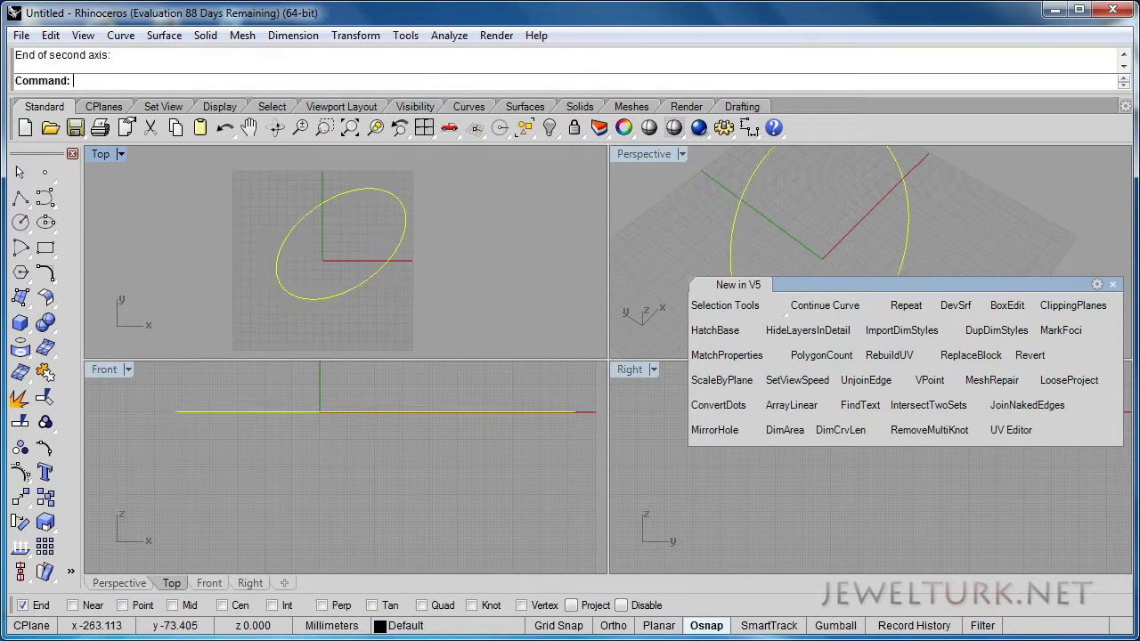
Extrude the ellipse upward into an open tube with Cap=No
click(26, 329)
click(196, 356)
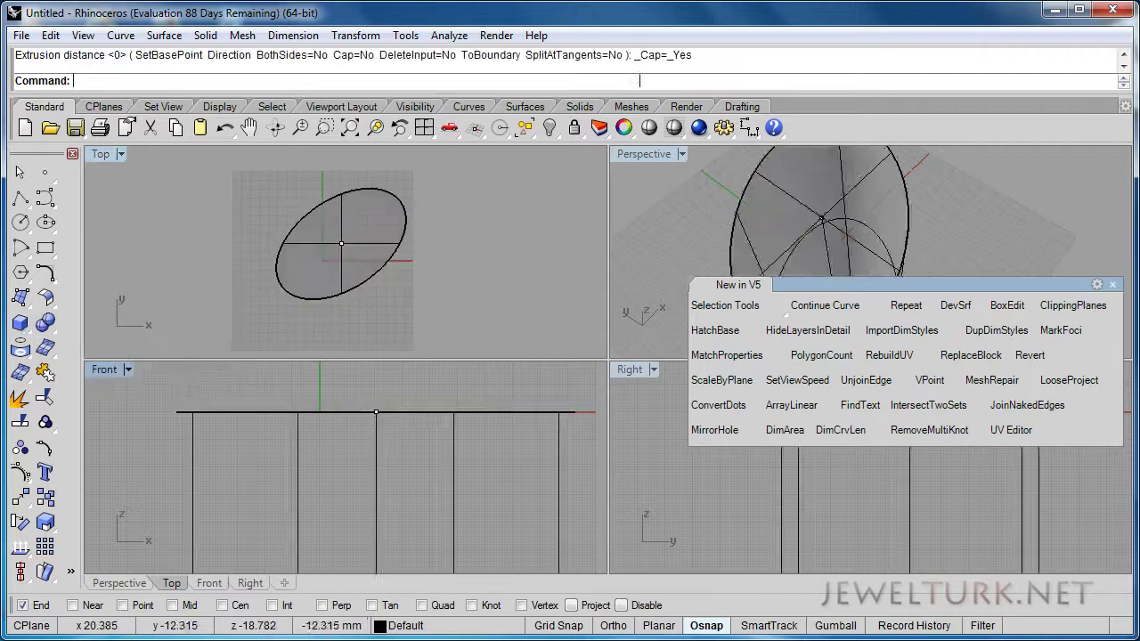
click(359, 81)
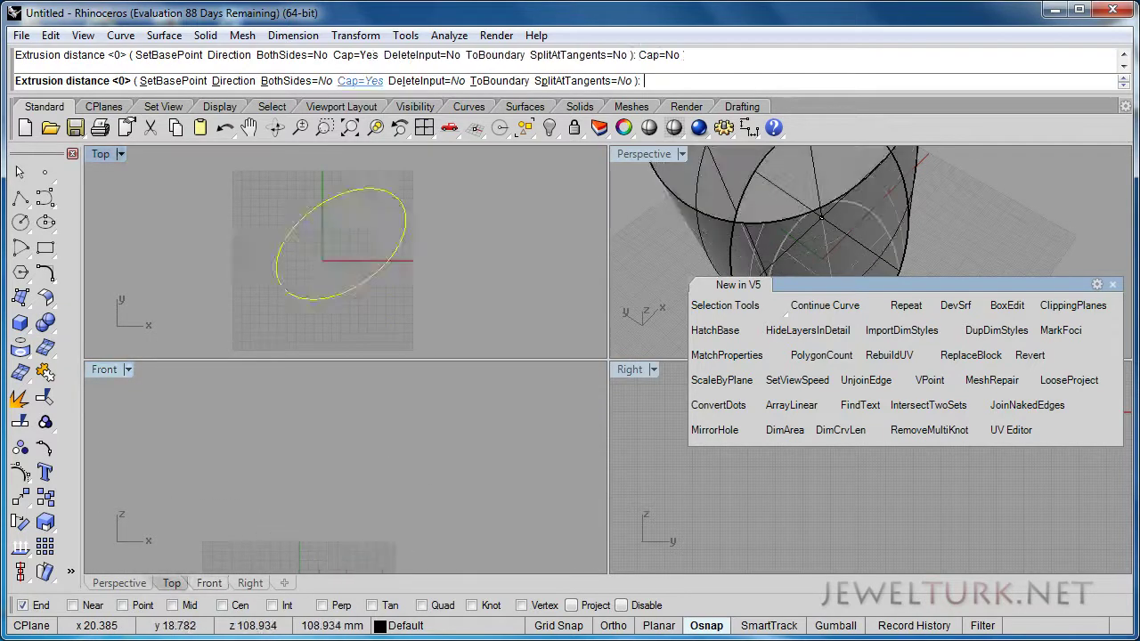
click(307, 458)
Unwrap the tube with UVEditor into a large rectangle on the ground plane in the Perspective view
click(424, 127)
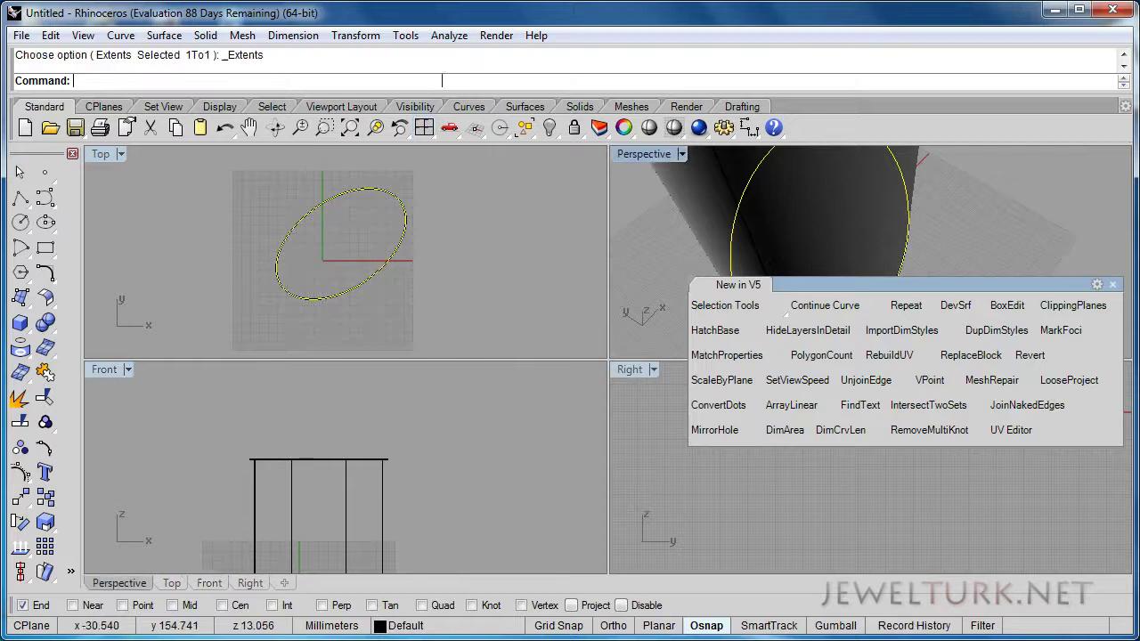
right_click(350, 127)
double_click(643, 154)
shift+right_drag(495, 356, 178, 350)
click(361, 360)
click(1022, 431)
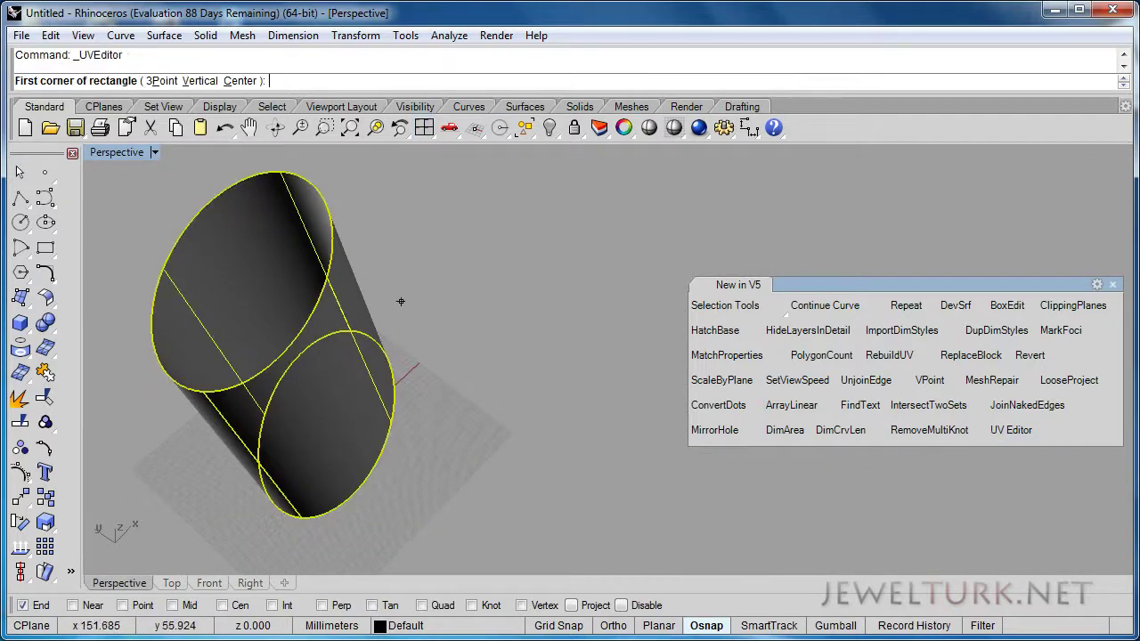
scroll(402, 237, down, 2)
click(403, 221)
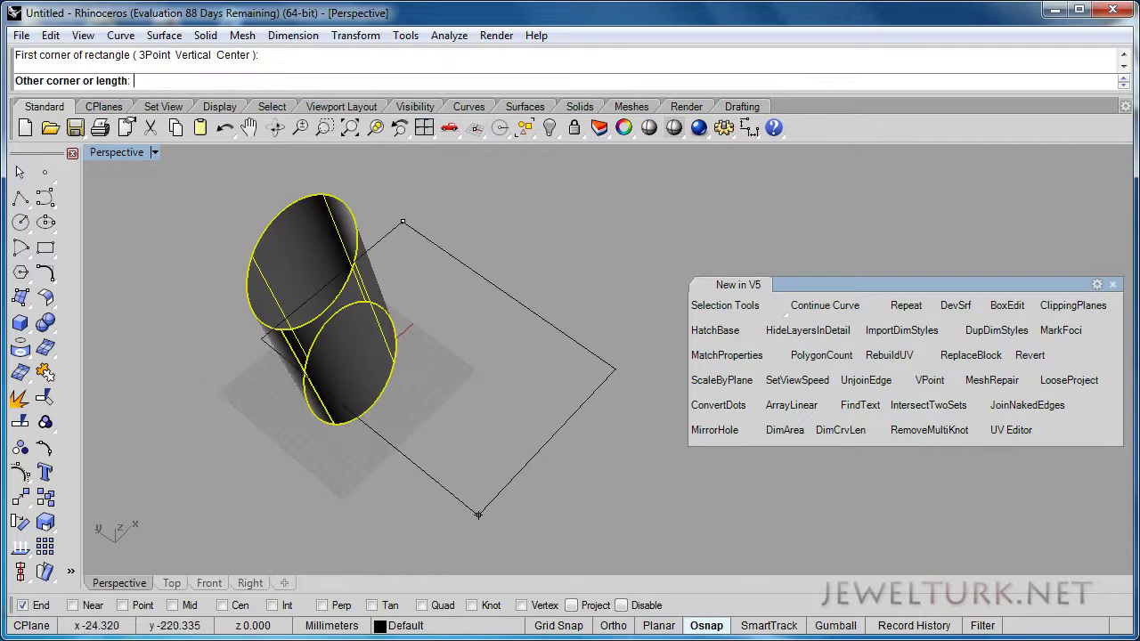
click(386, 529)
Place two single points on the unwrapped mesh in the Top view, outside the ellipse
right_drag(445, 463, 180, 377)
click(425, 128)
right_click(350, 128)
double_click(99, 152)
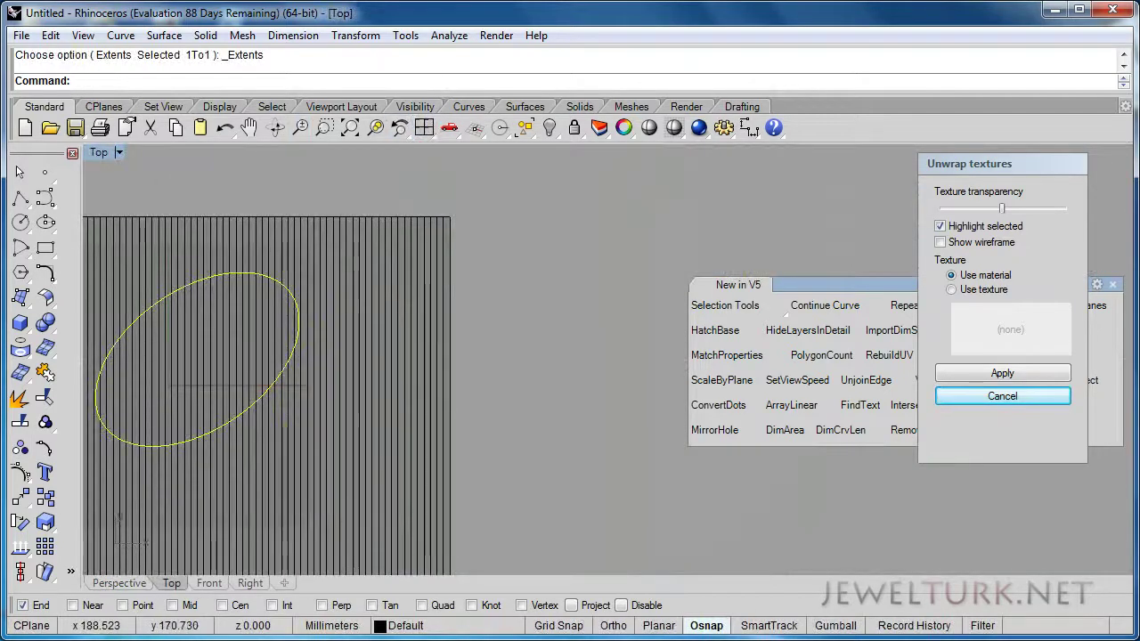
click(425, 127)
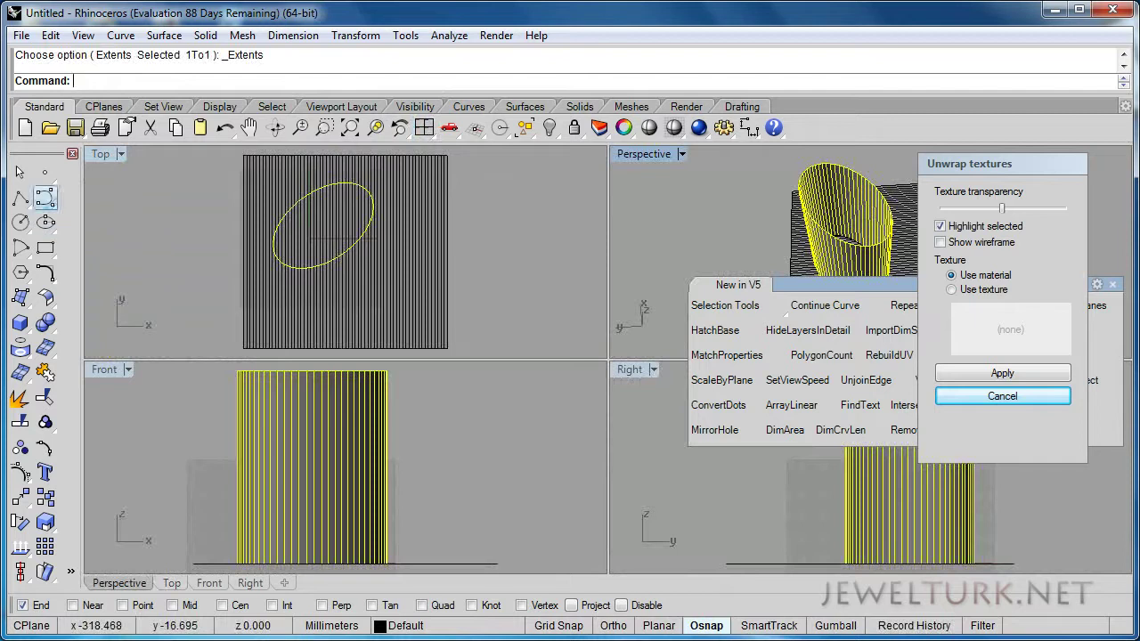
click(45, 171)
right_click(384, 287)
click(383, 287)
right_drag(386, 266, 400, 253)
click(399, 253)
click(196, 246)
right_drag(209, 234, 156, 288)
Draw a freeform interpolated curve that winds around the two points across the unwrapped mesh in the Top view
click(46, 201)
click(96, 206)
scroll(299, 276, up, 2)
click(413, 249)
click(381, 274)
click(398, 332)
right_drag(391, 337, 375, 80)
right_drag(366, 270, 377, 452)
click(352, 301)
click(353, 302)
right_click(256, 264)
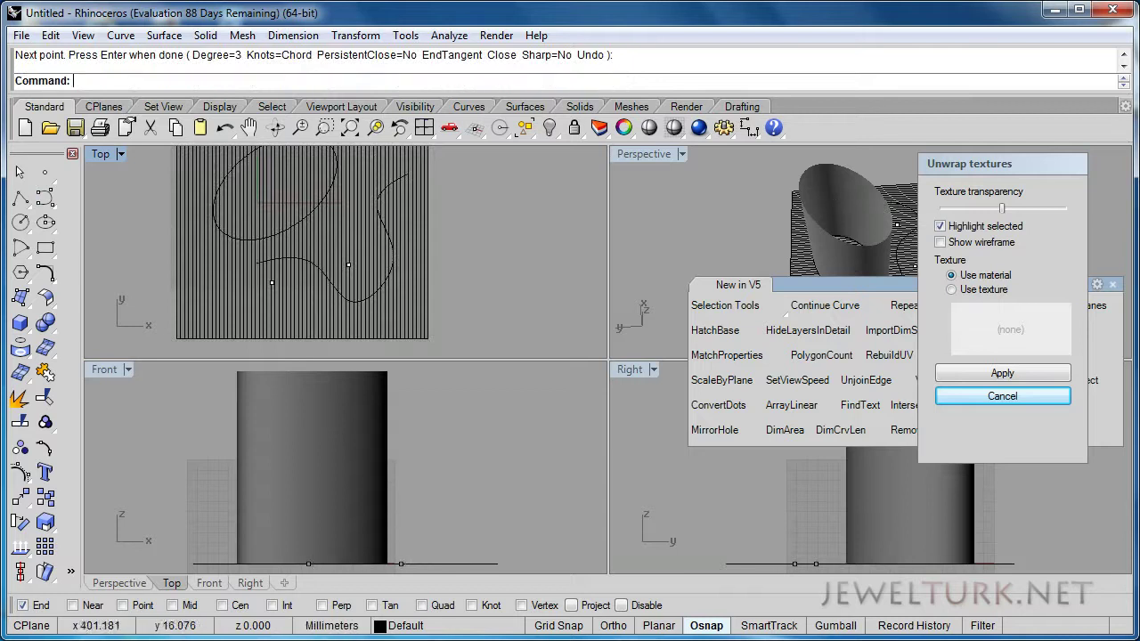
Examine the tube, unwrapped mesh and curve together in the Perspective view with Show wireframe turned on
double_click(643, 154)
scroll(575, 240, down, 4)
right_drag(606, 342, 765, 294)
shift+right_drag(766, 357, 521, 223)
right_drag(552, 312, 521, 406)
shift+right_drag(622, 484, 611, 485)
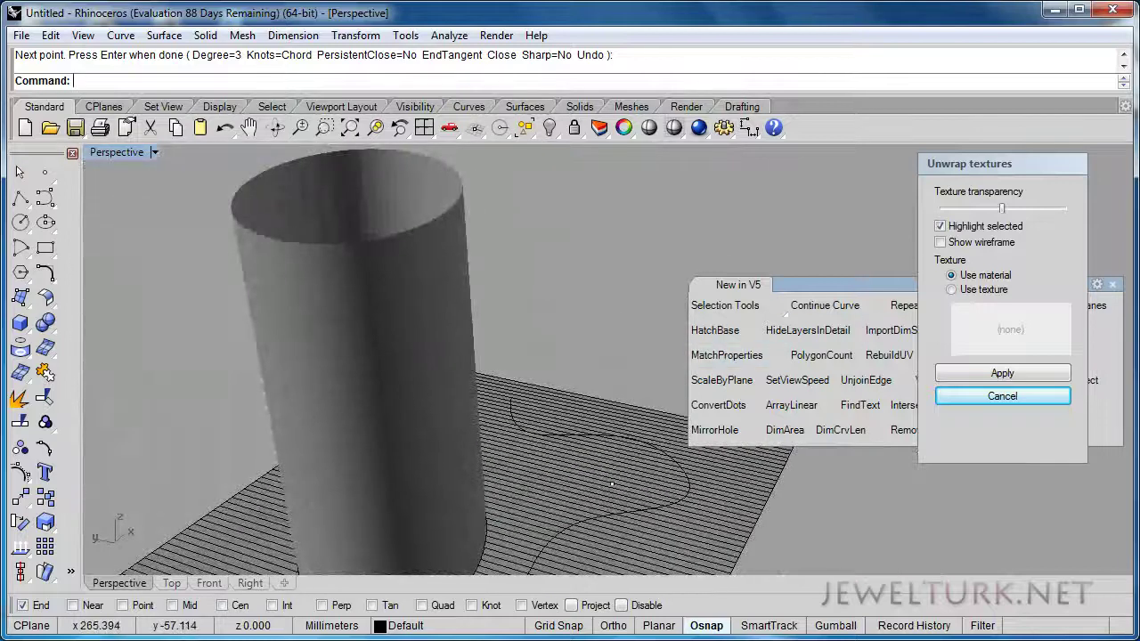
click(940, 242)
mouse_move(612, 485)
right_down()
mouse_move(576, 460)
mouse_move(588, 534)
mouse_move(552, 517)
mouse_move(574, 463)
mouse_move(588, 485)
right_up()
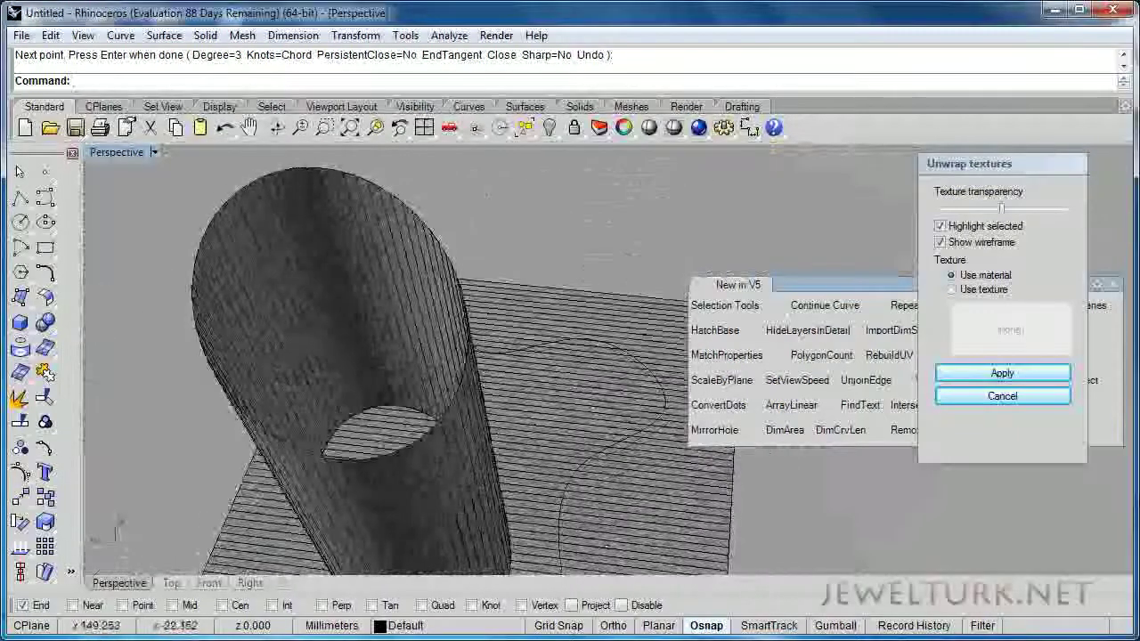
Try the Use texture option, return to Use material and cancel the UV editor
click(955, 290)
click(954, 275)
click(1003, 397)
Delete the tube, curves and points, and restore the default four-viewport layout
scroll(526, 303, down, 4)
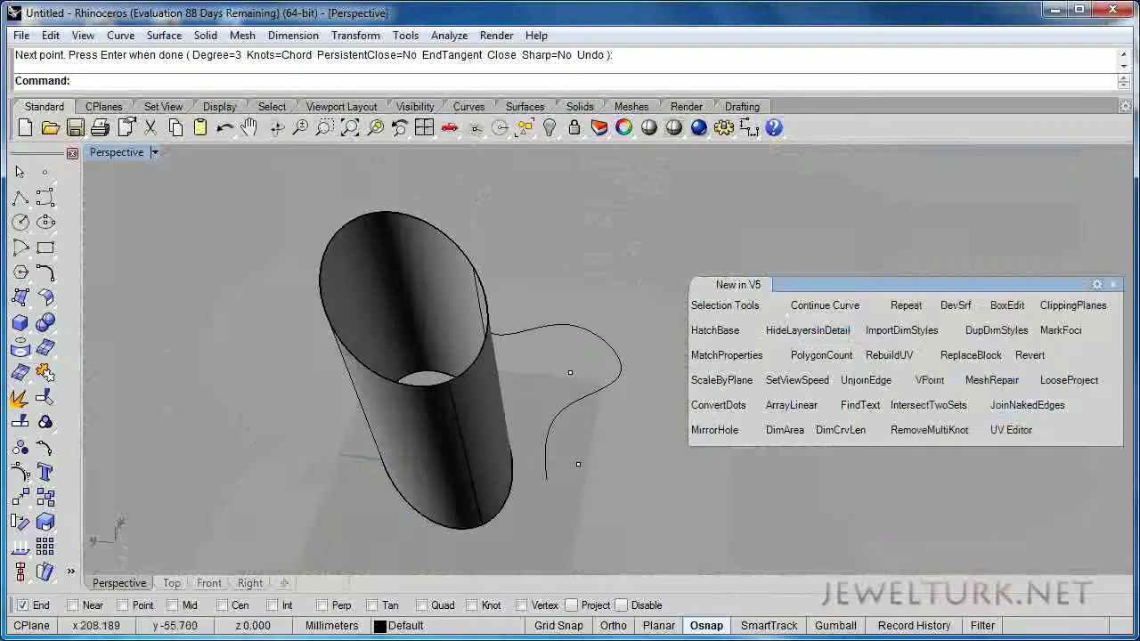
key(Return)
key(ctrl+a)
key(Delete)
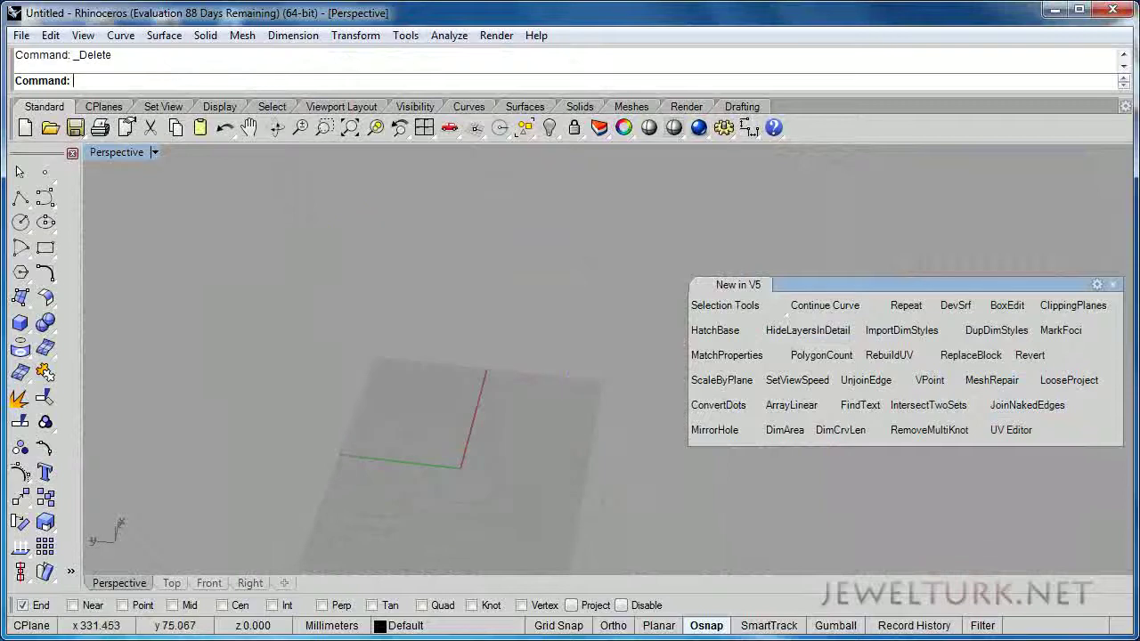
click(425, 128)
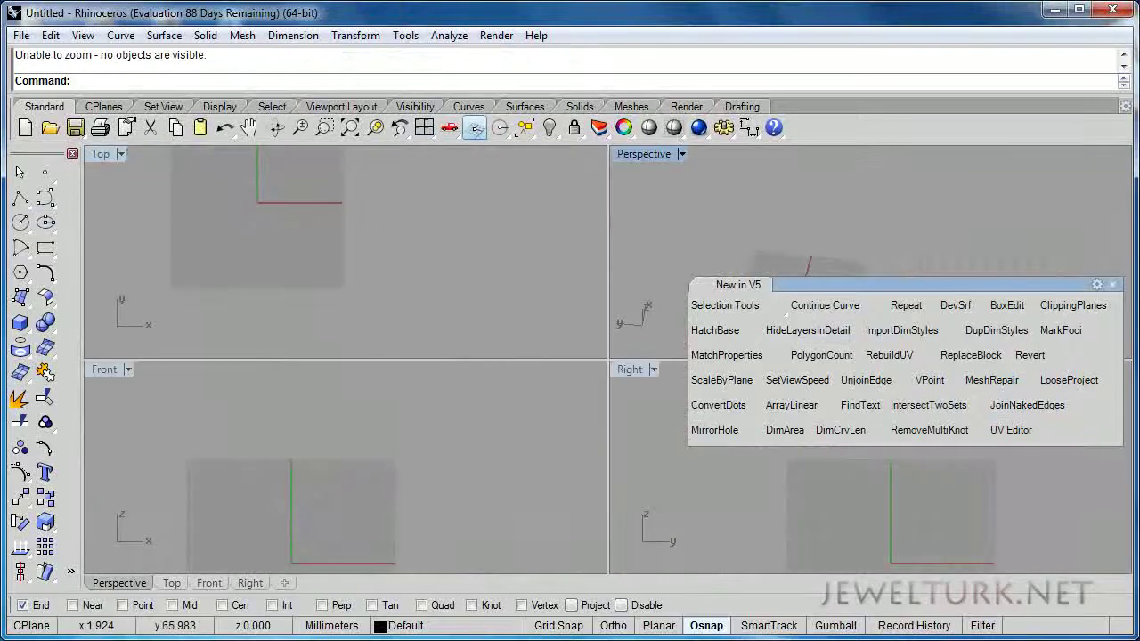
click(425, 127)
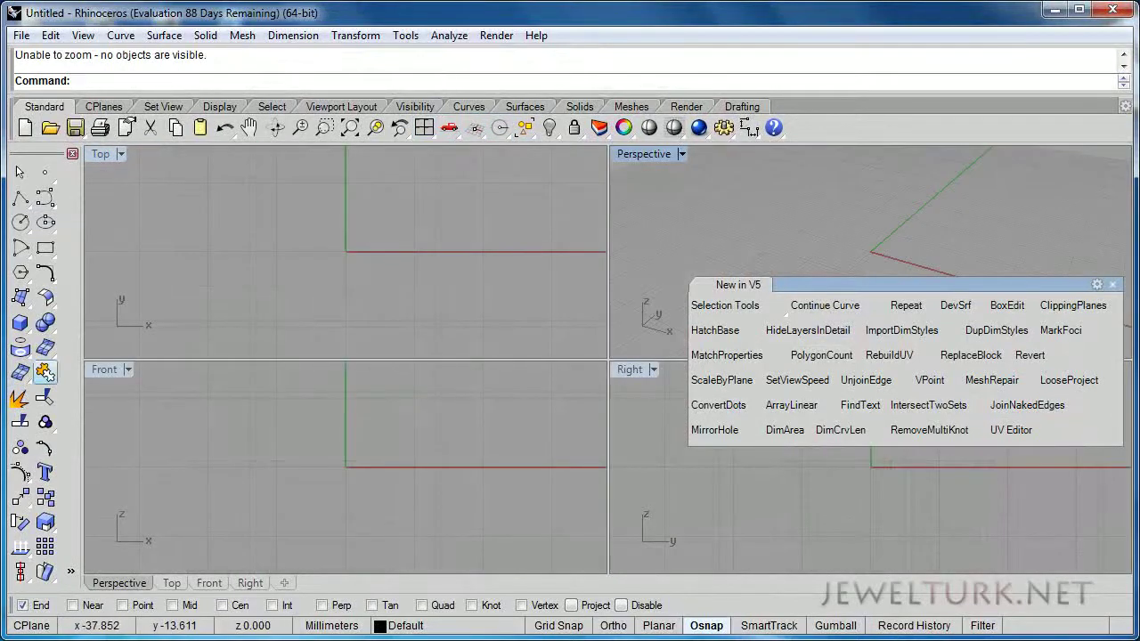
Draw a sphere centred near the origin in the Top view, with its centre at about 4, 3.4
click(27, 329)
click(97, 334)
click(372, 229)
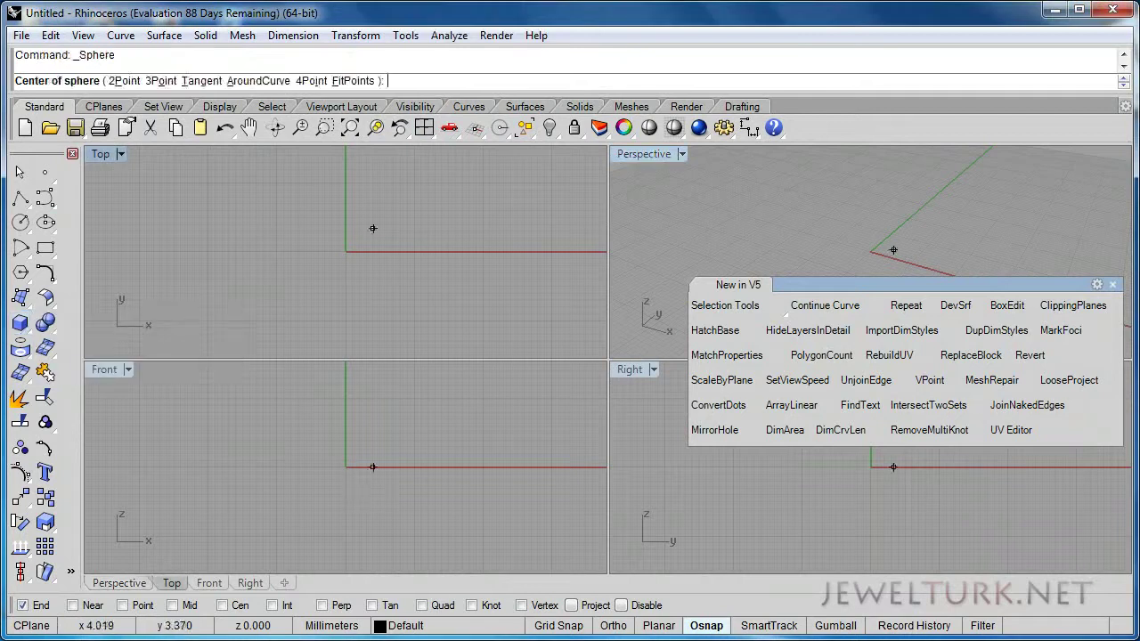
click(324, 261)
Draw a solid, roughly square box on the negative X side of the sphere, setting its height in the Front view
click(20, 323)
scroll(297, 237, down, 6)
right_drag(298, 238, 423, 271)
click(205, 202)
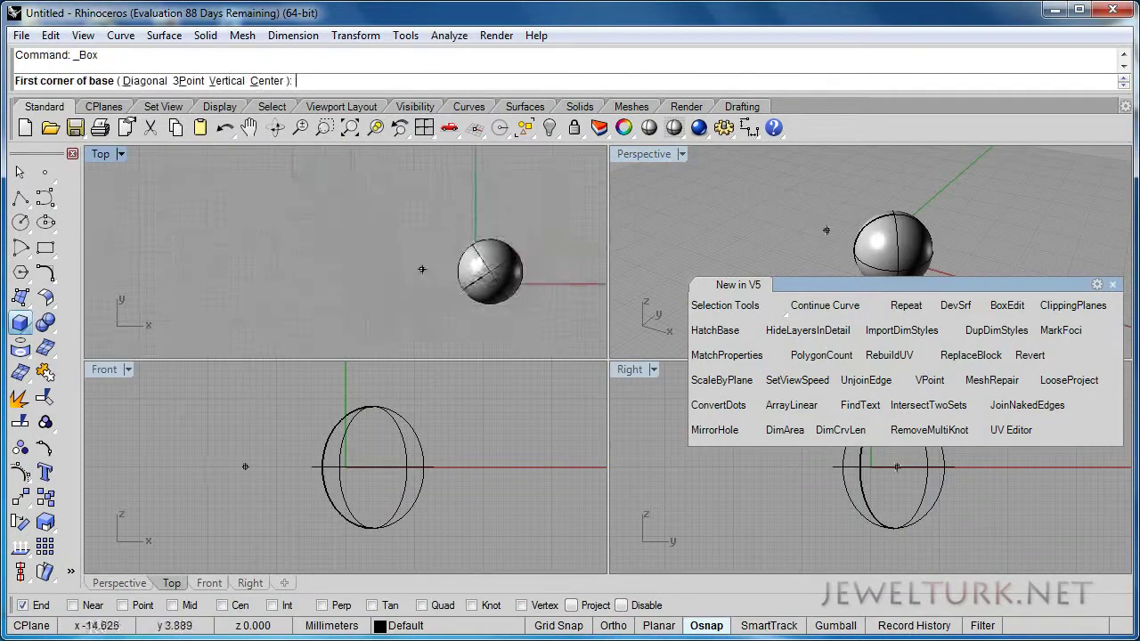
click(318, 305)
click(307, 401)
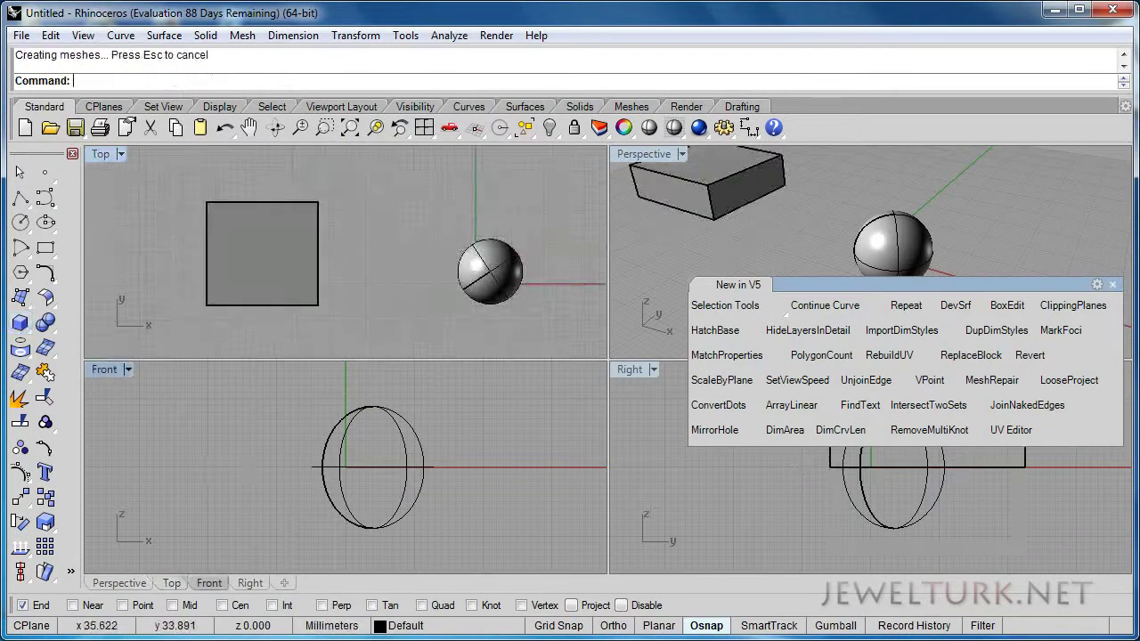
Maximize the Perspective view with the sphere and box framed, and move the New in V5 toolset away from the centre
double_click(644, 155)
right_drag(428, 338, 445, 365)
shift+right_drag(679, 307, 600, 381)
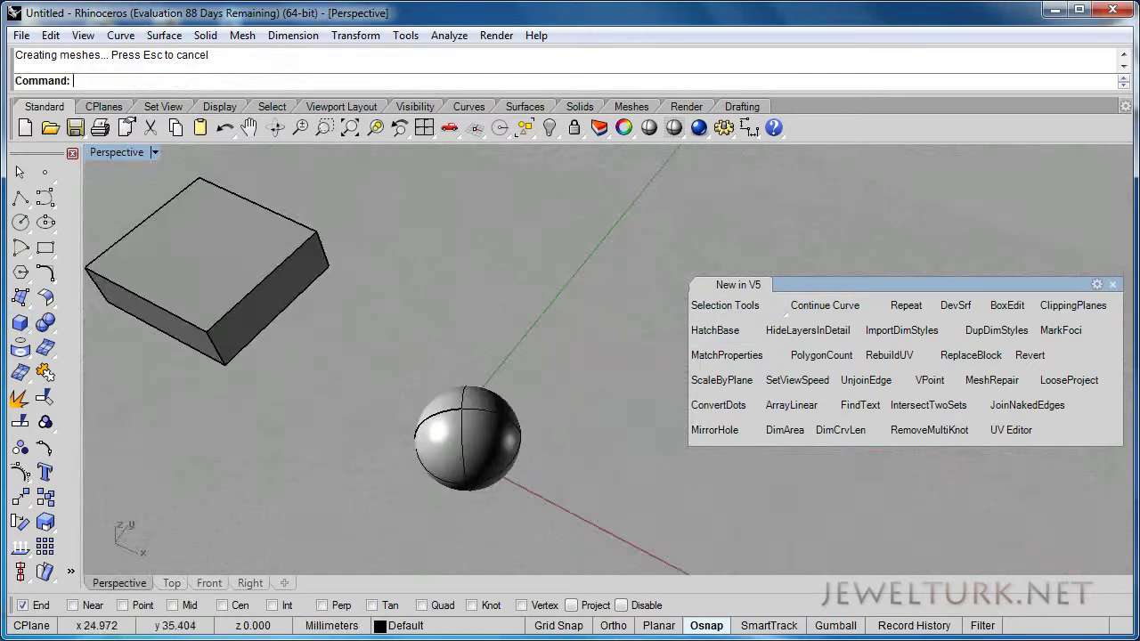
drag(819, 285, 828, 212)
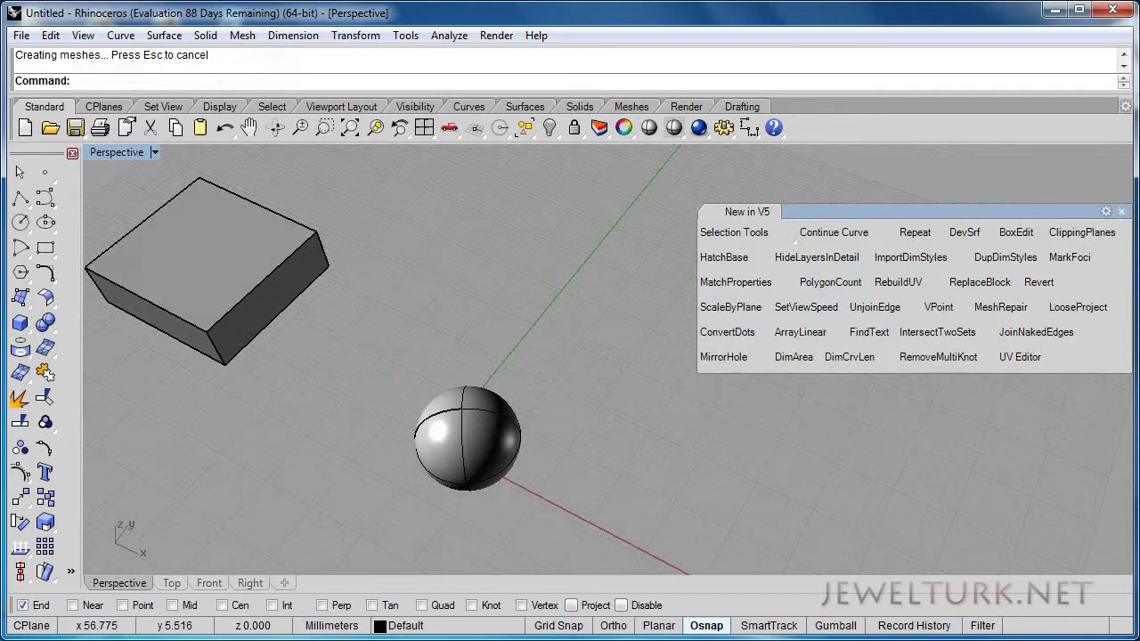
Try Gumball on the selected sphere, turn it off again and deselect the sphere
click(835, 626)
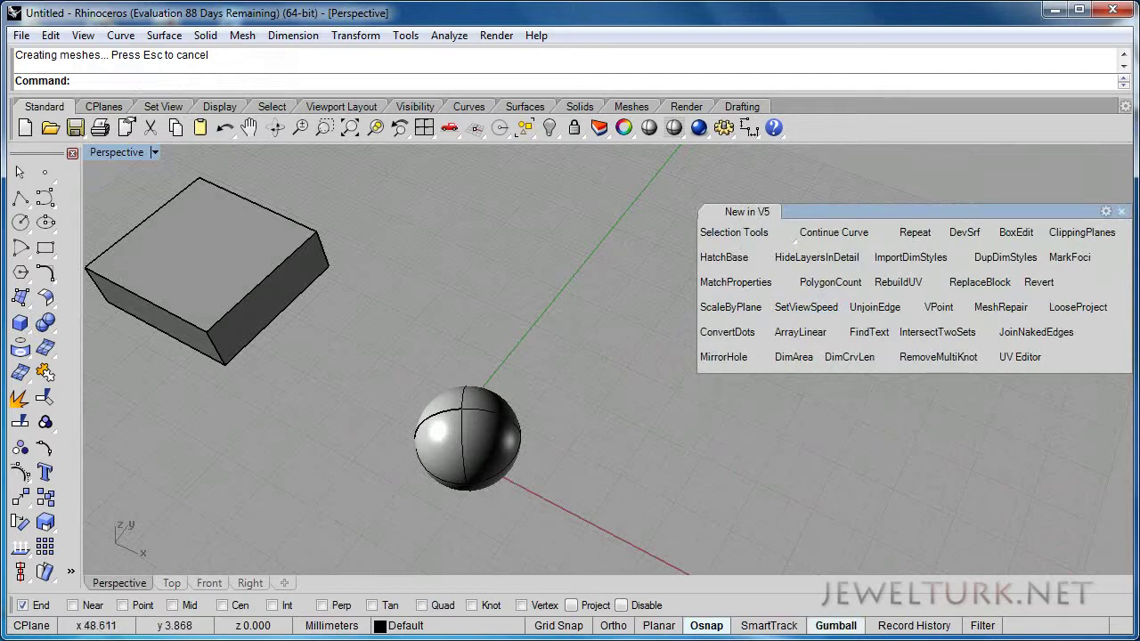
right_drag(452, 454, 465, 401)
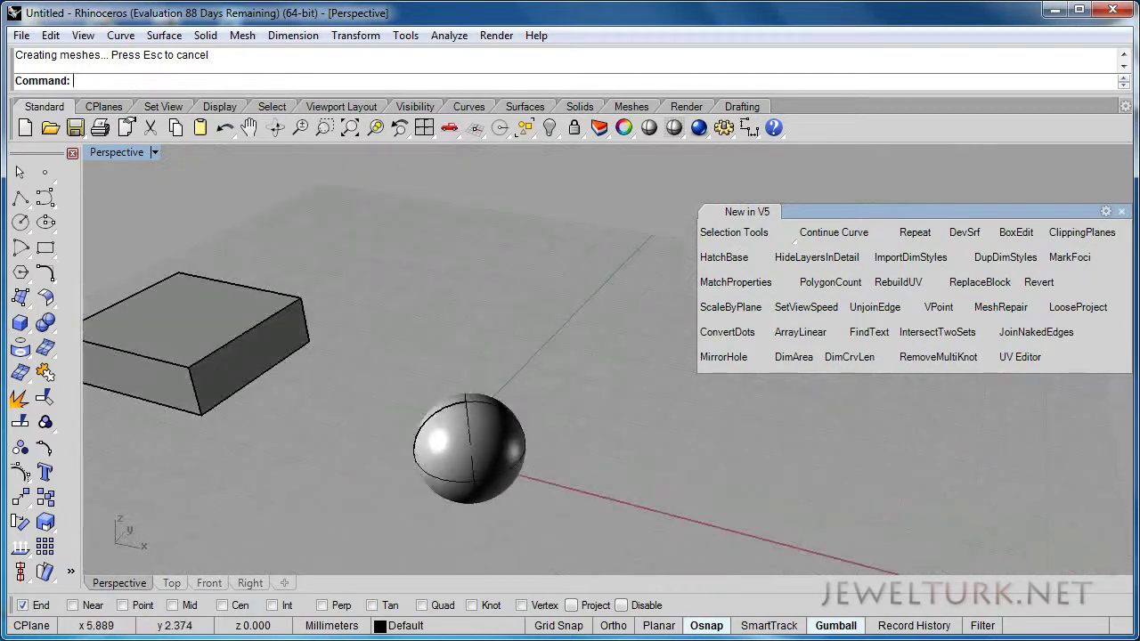
click(472, 433)
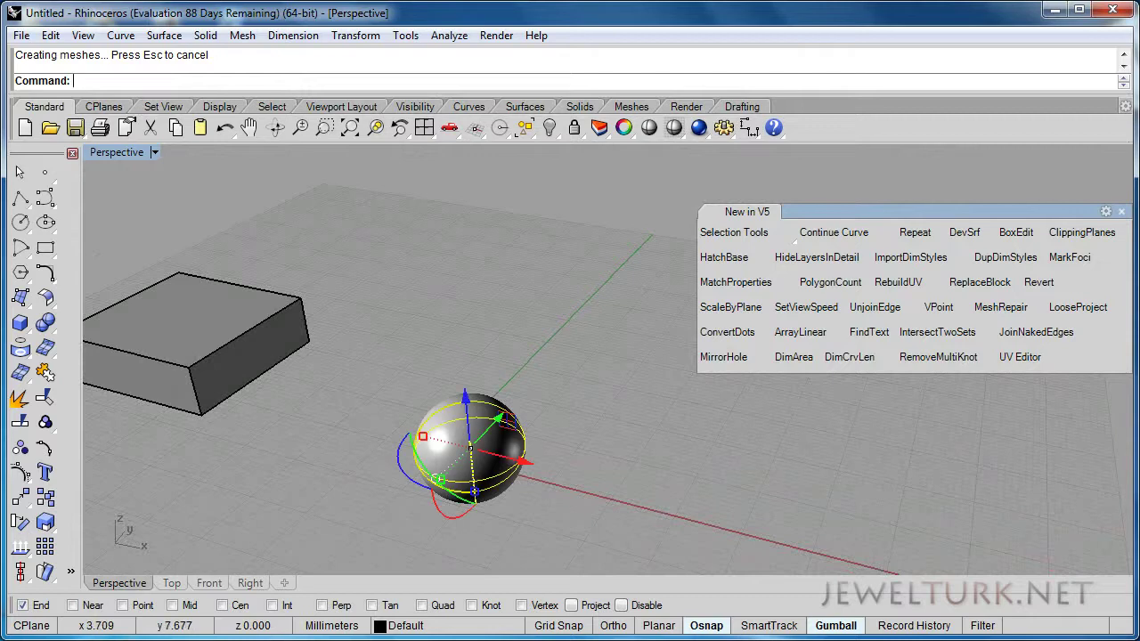
click(835, 626)
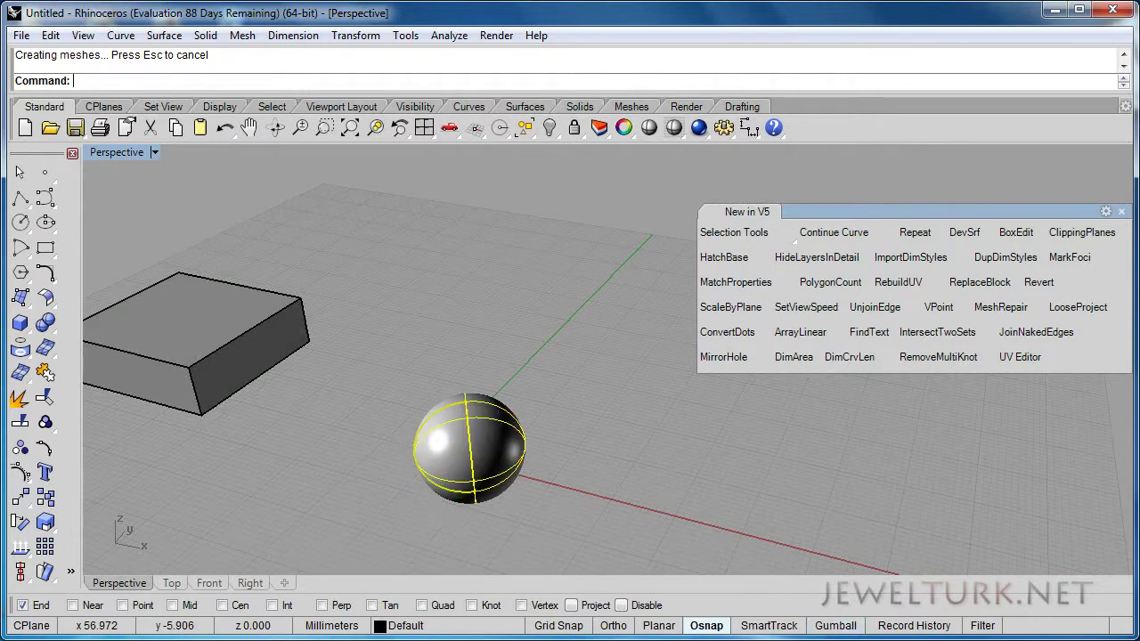
click(606, 406)
Turn on Gumball, scale the sphere along Y and X into a long ellipsoid, and raise it about 0.6 mm
click(835, 626)
click(469, 444)
right_drag(441, 423, 473, 428)
scroll(461, 441, up, 4)
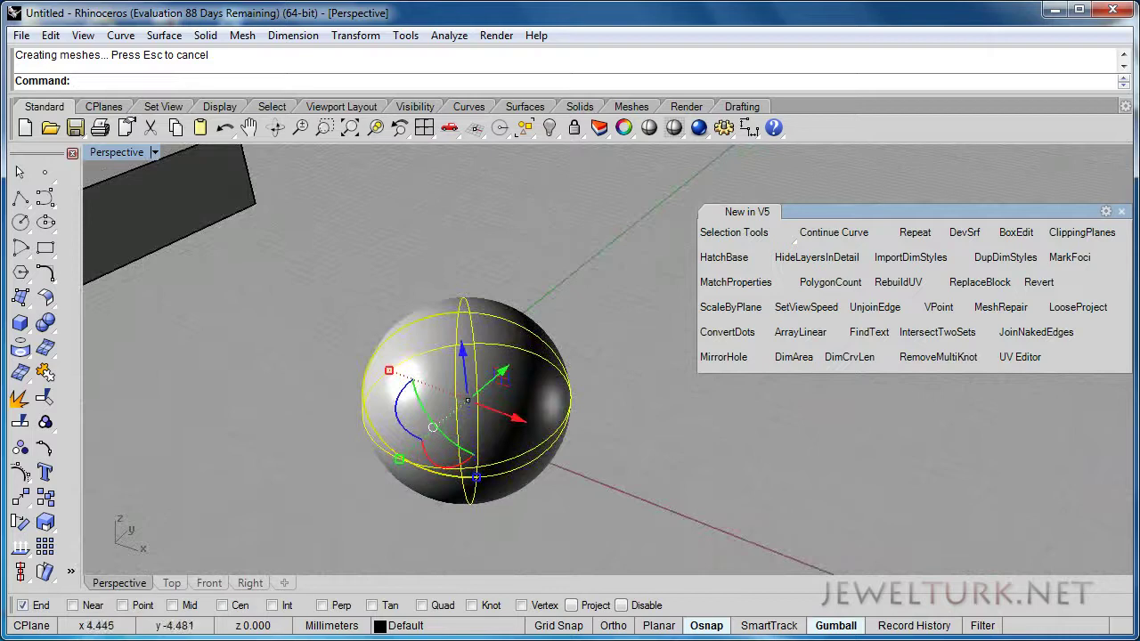
drag(399, 459, 373, 481)
drag(388, 370, 282, 331)
right_drag(415, 483, 442, 438)
mouse_move(474, 349)
mouse_down()
mouse_move(467, 215)
mouse_move(472, 343)
mouse_up()
right_drag(495, 443, 504, 485)
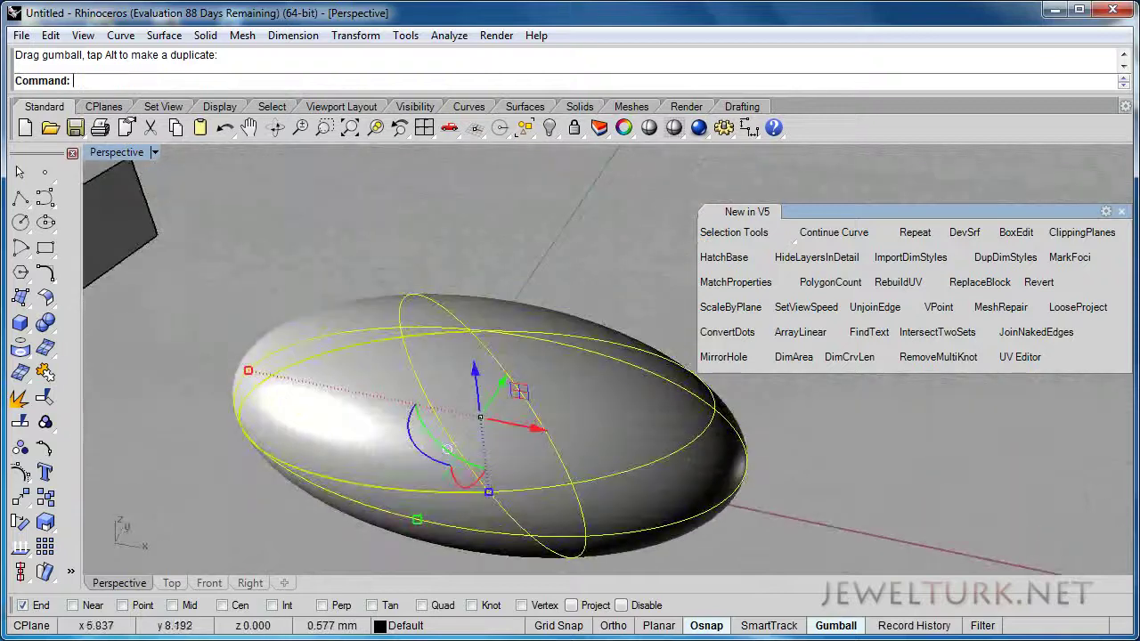
Try moving the ellipsoid within a gumball plane and about 2.3 mm along X, undoing each move
drag(521, 391, 523, 340)
key(ctrl+z)
mouse_move(451, 452)
right_down()
mouse_move(438, 431)
mouse_move(450, 443)
right_up()
drag(536, 421, 562, 425)
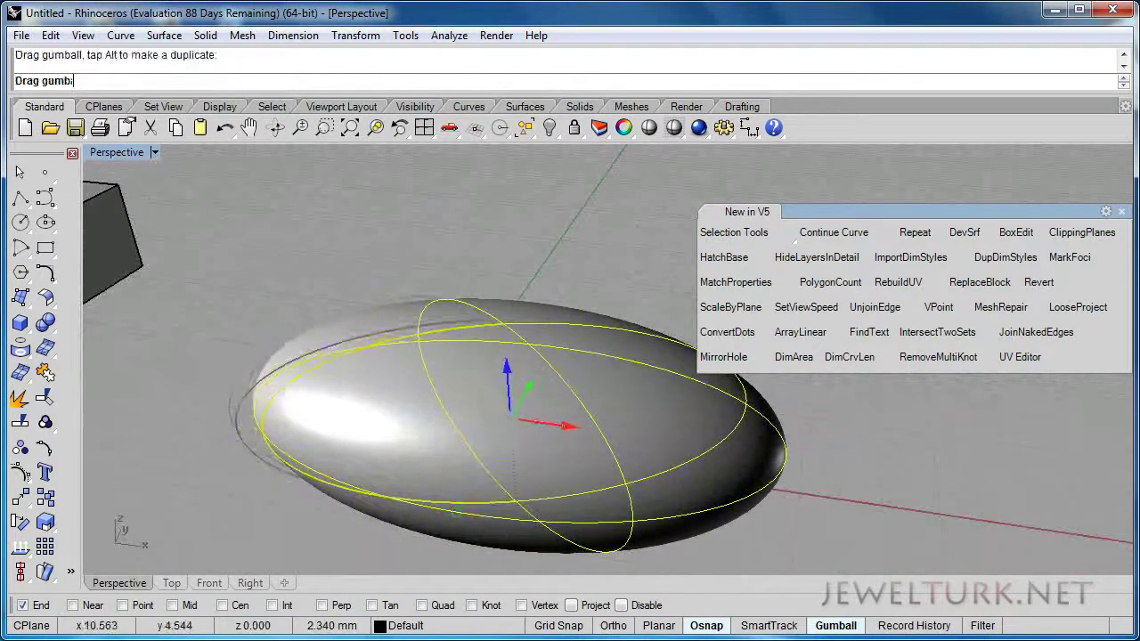
key(ctrl+z)
Set the gumball to Snappy Dragging, try moving the ellipsoid, and undo the move
click(451, 448)
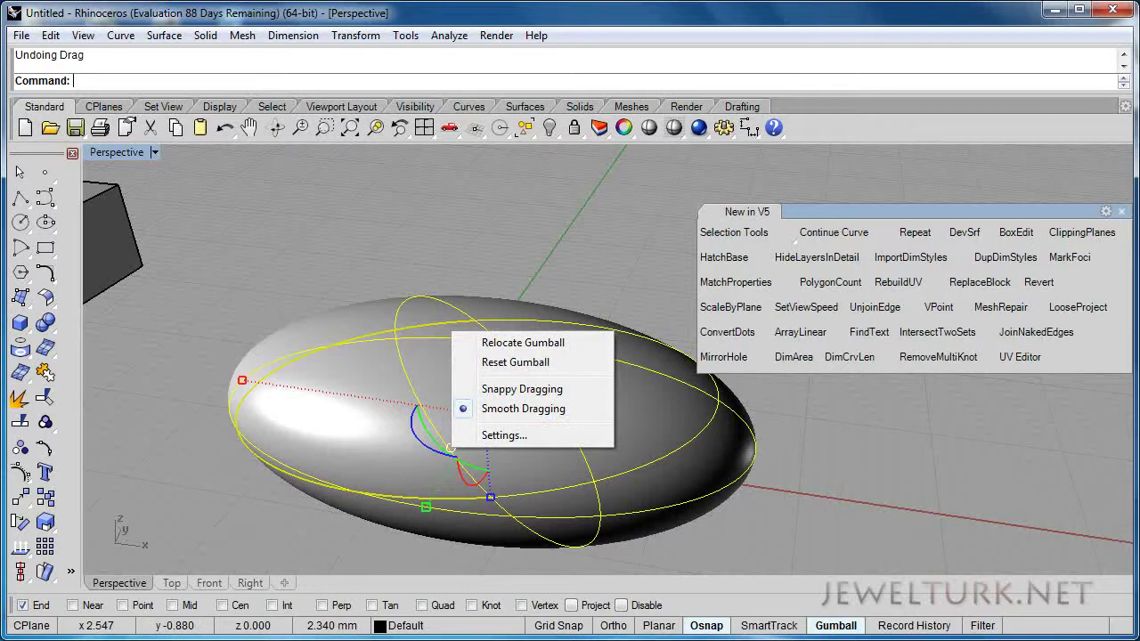
click(522, 389)
drag(450, 445, 516, 463)
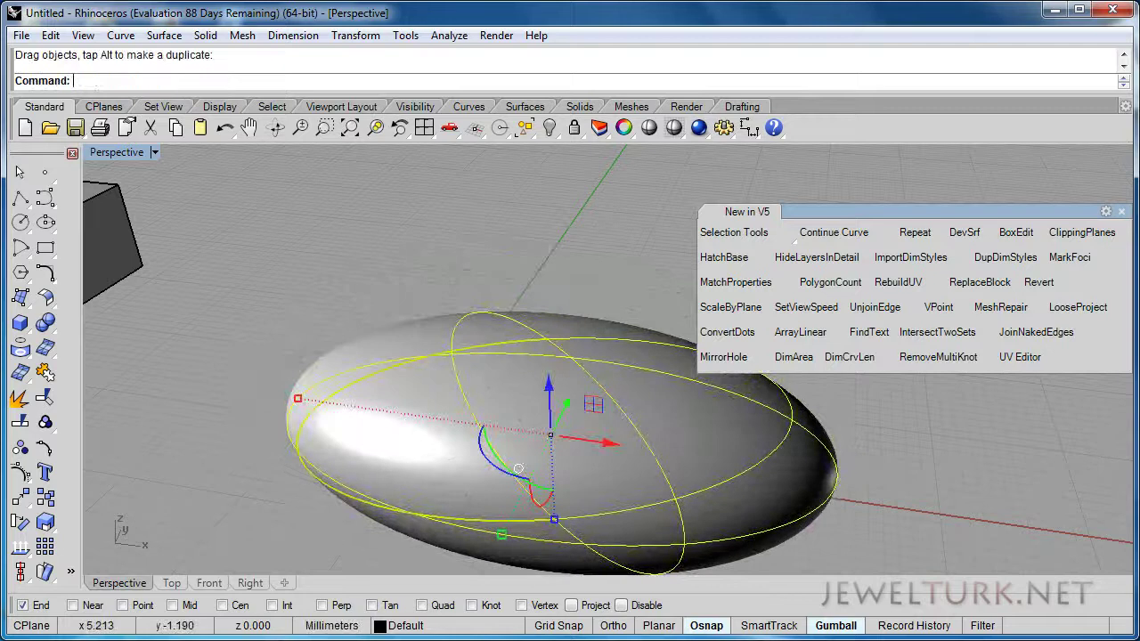
key(ctrl+z)
Switch the gumball to Smooth Dragging and back to Snappy Dragging
right_drag(518, 468, 554, 340)
right_drag(376, 146, 346, 383)
click(346, 383)
click(418, 345)
click(347, 383)
click(346, 383)
click(347, 383)
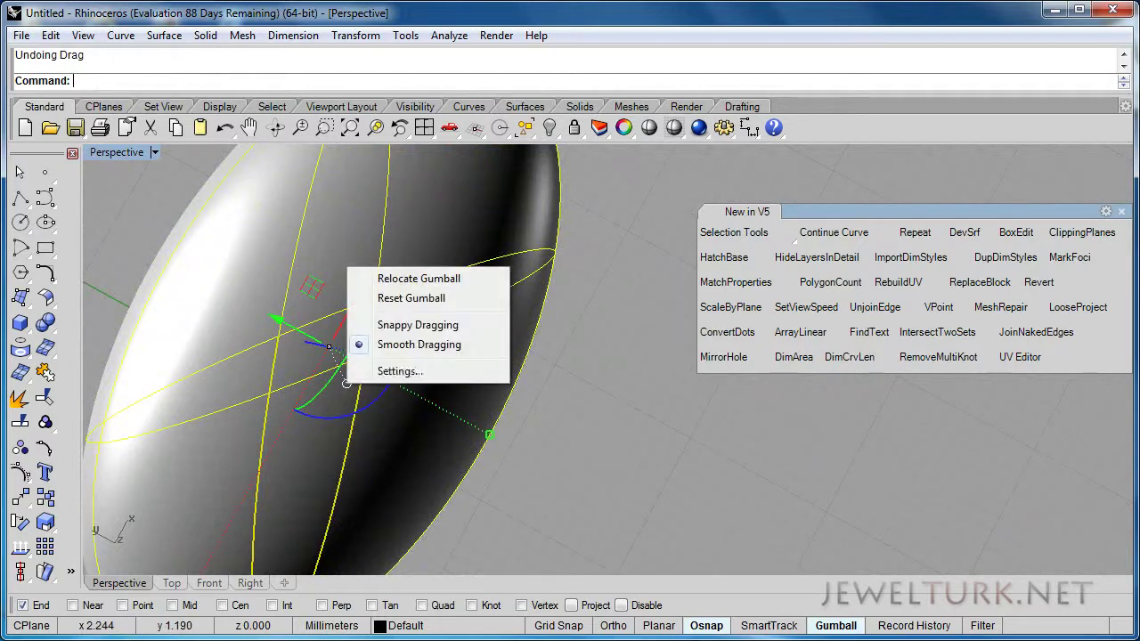
click(417, 325)
click(347, 383)
click(615, 437)
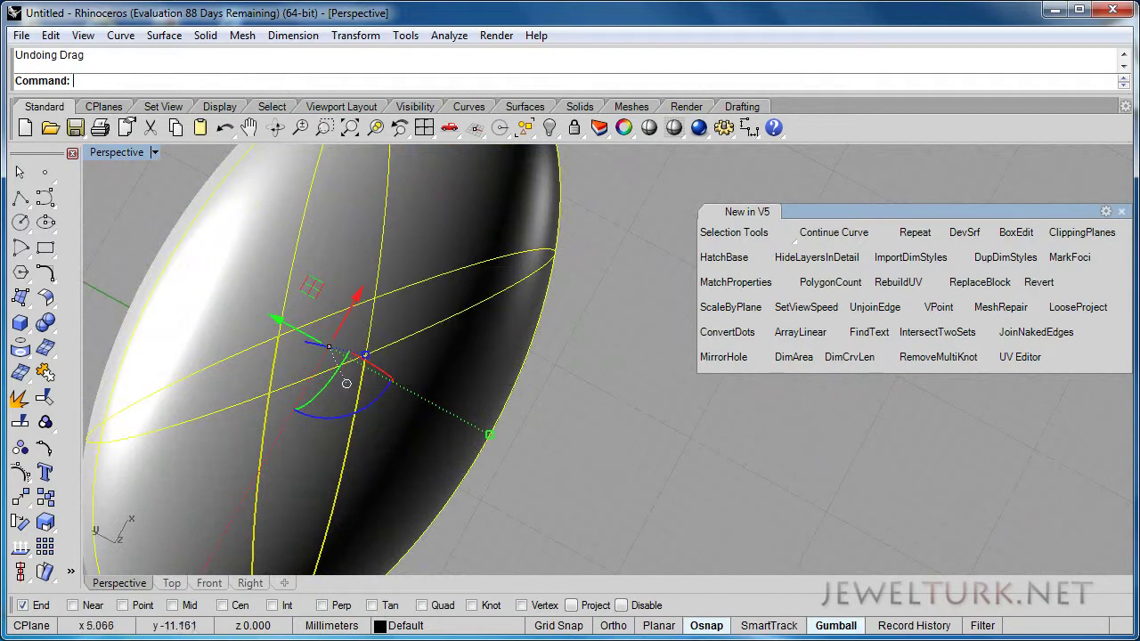
Scale the ellipsoid down uniformly with the gumball and drag it to a new place on the construction plane
right_drag(614, 436, 543, 241)
scroll(481, 312, down, 4)
shift+right_drag(481, 303, 488, 517)
mouse_move(301, 405)
shift+mouse_down()
mouse_move(278, 408)
mouse_move(331, 402)
mouse_move(190, 418)
mouse_move(323, 402)
shift+mouse_up()
drag(456, 366, 522, 400)
right_drag(532, 490, 468, 445)
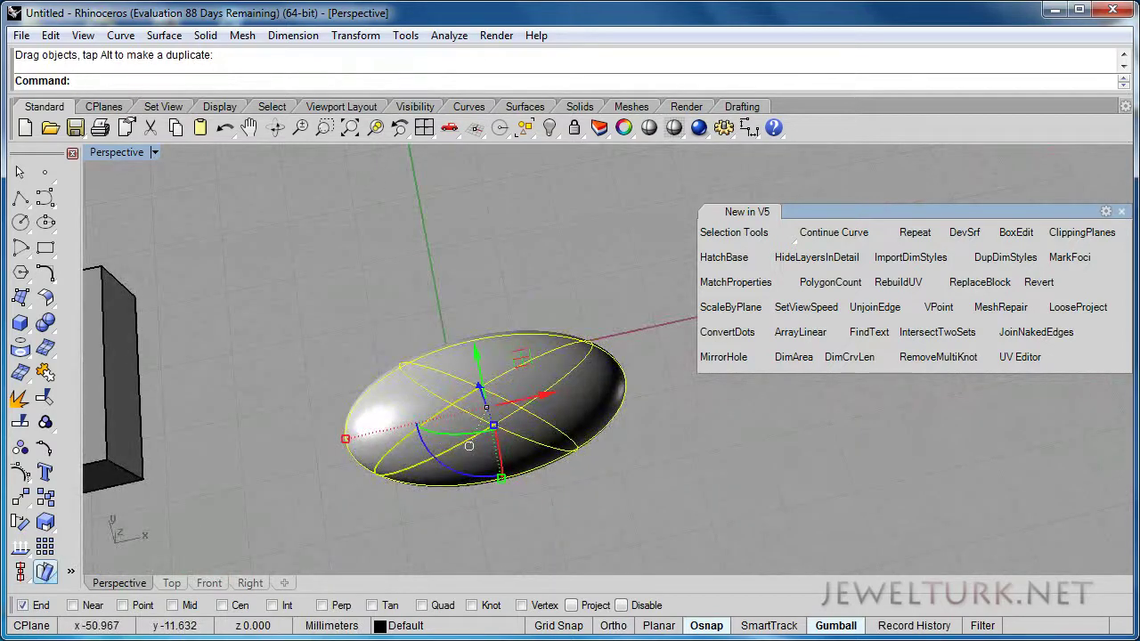
Shorten the ellipsoid along X, stretch it along Y, and move it about 5.7 mm with a gumball arrow
right_drag(387, 492, 356, 492)
drag(342, 406, 410, 400)
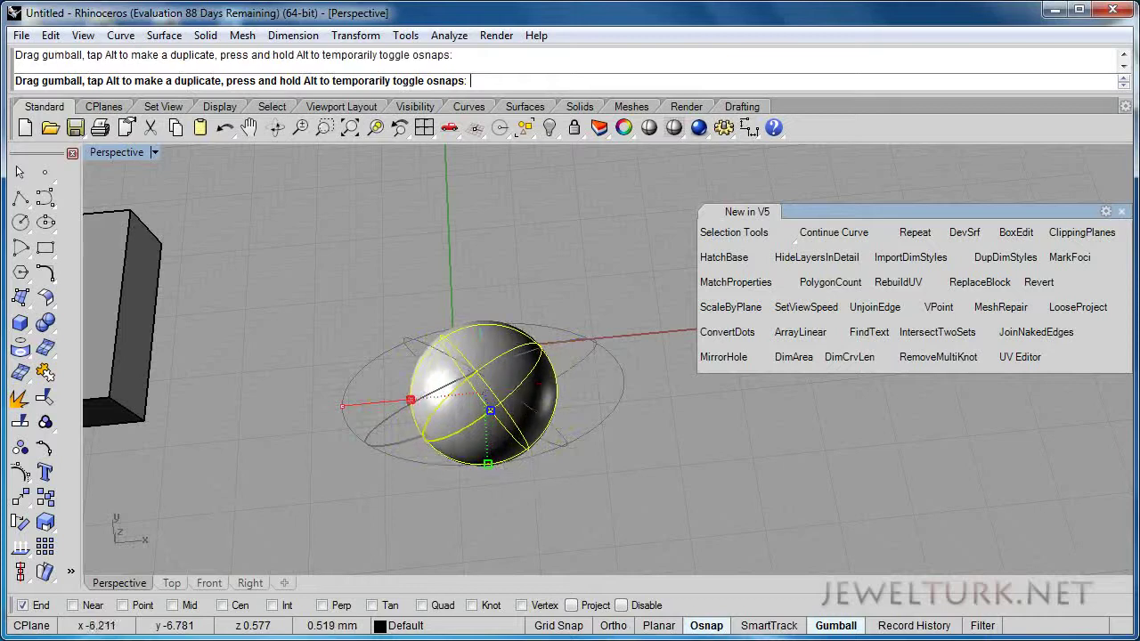
drag(489, 493, 491, 535)
right_drag(523, 509, 494, 460)
scroll(469, 379, up, 4)
drag(487, 330, 483, 270)
right_drag(595, 407, 614, 436)
scroll(543, 414, down, 5)
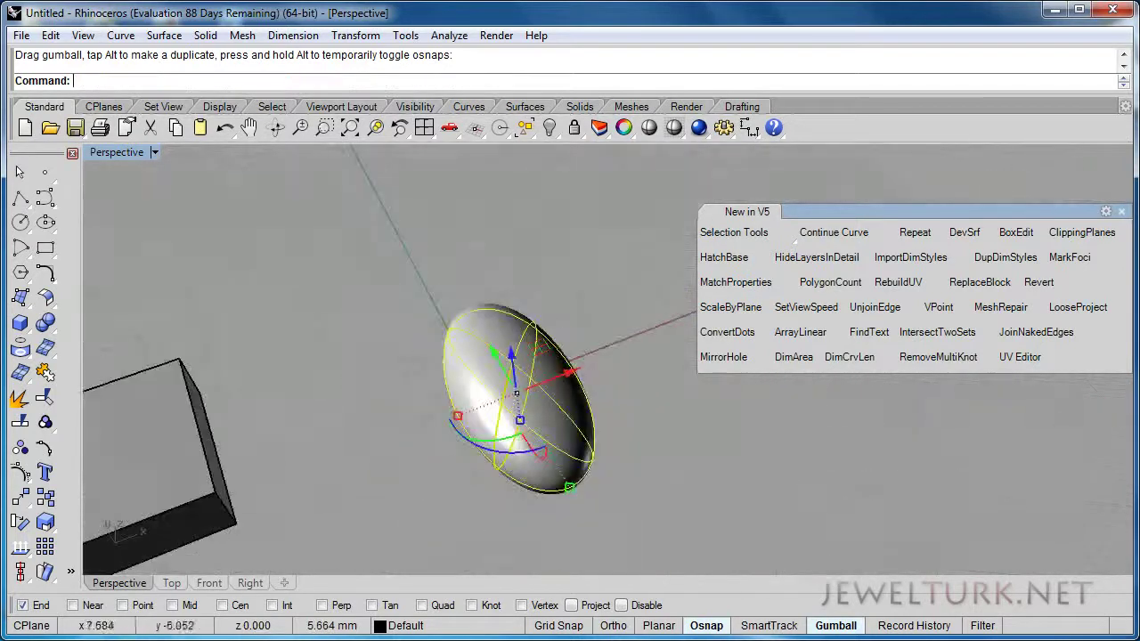
Examine the Render, CPlanes, Set View and Display toolsets, returning to the Standard set
shift+right_drag(579, 484, 637, 432)
scroll(636, 432, down, 4)
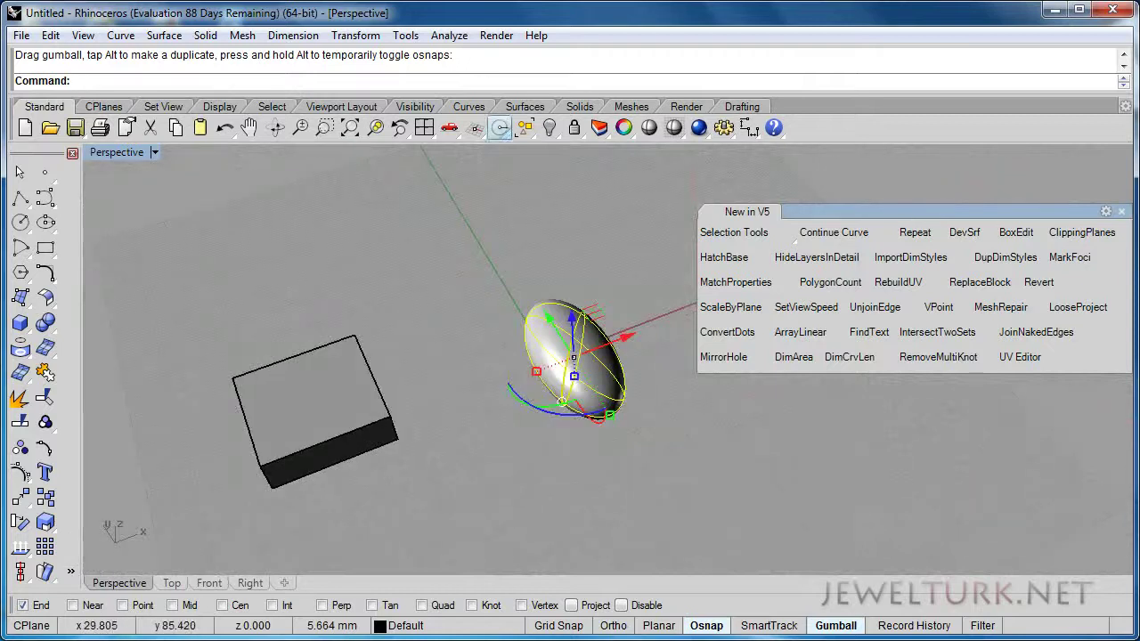
click(685, 106)
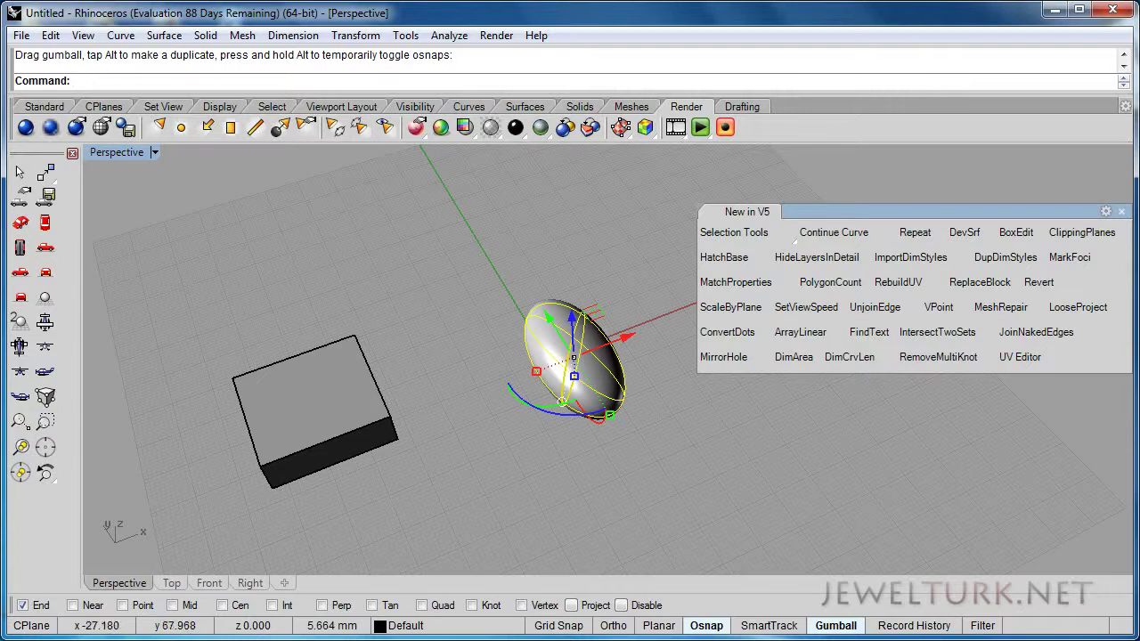
click(44, 107)
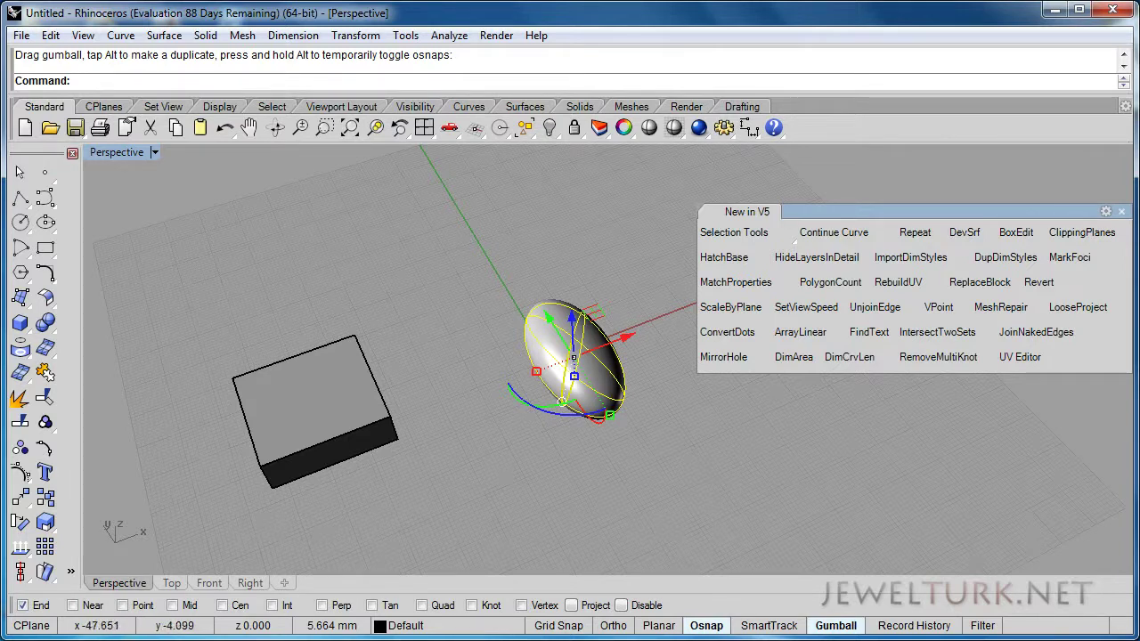
mouse_move(312, 539)
right_down()
mouse_move(287, 514)
mouse_move(280, 436)
mouse_move(313, 536)
right_up()
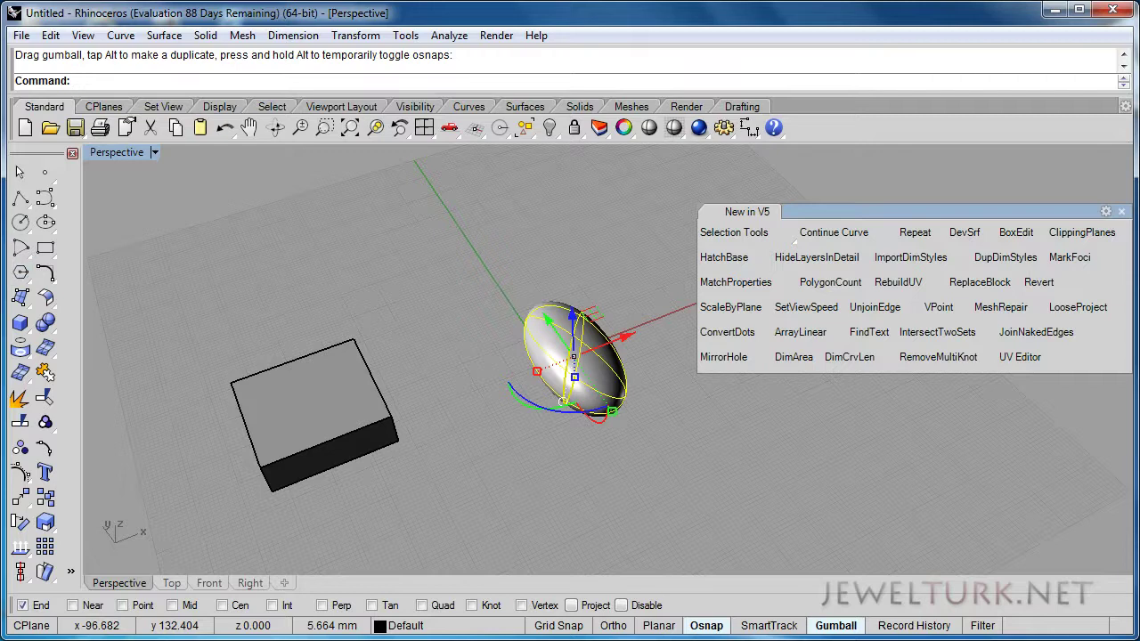
click(104, 107)
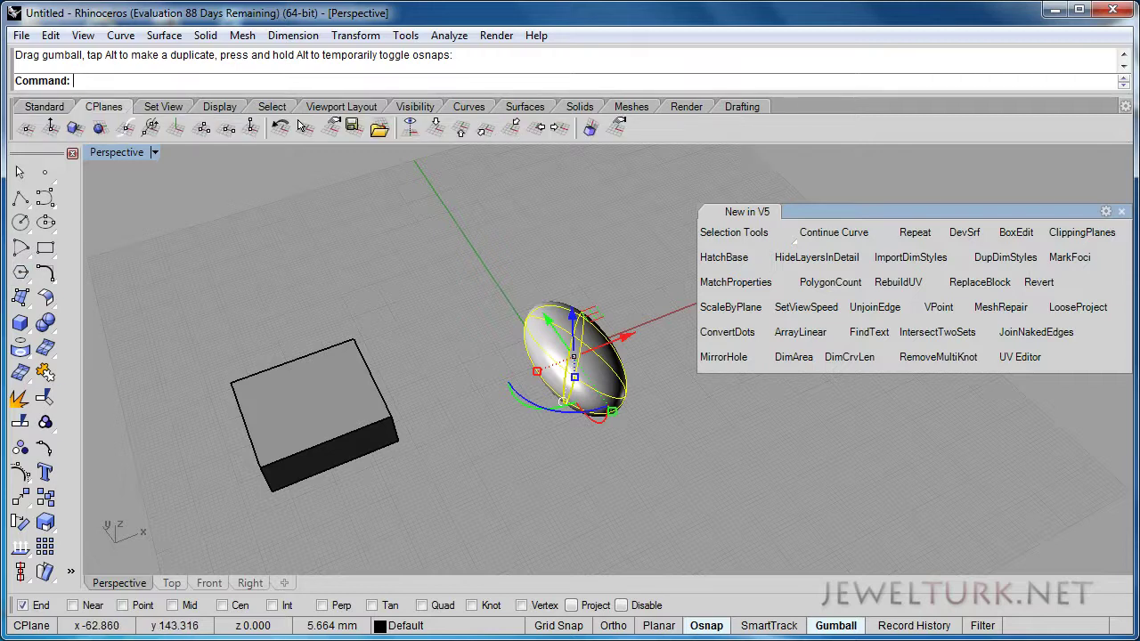
click(163, 107)
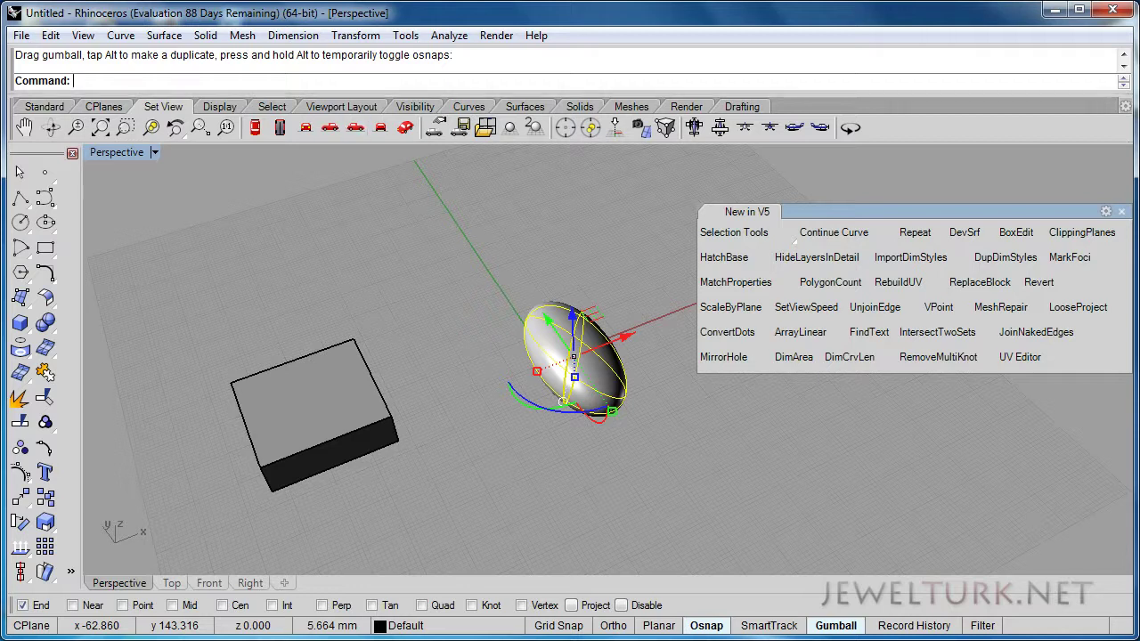
click(220, 107)
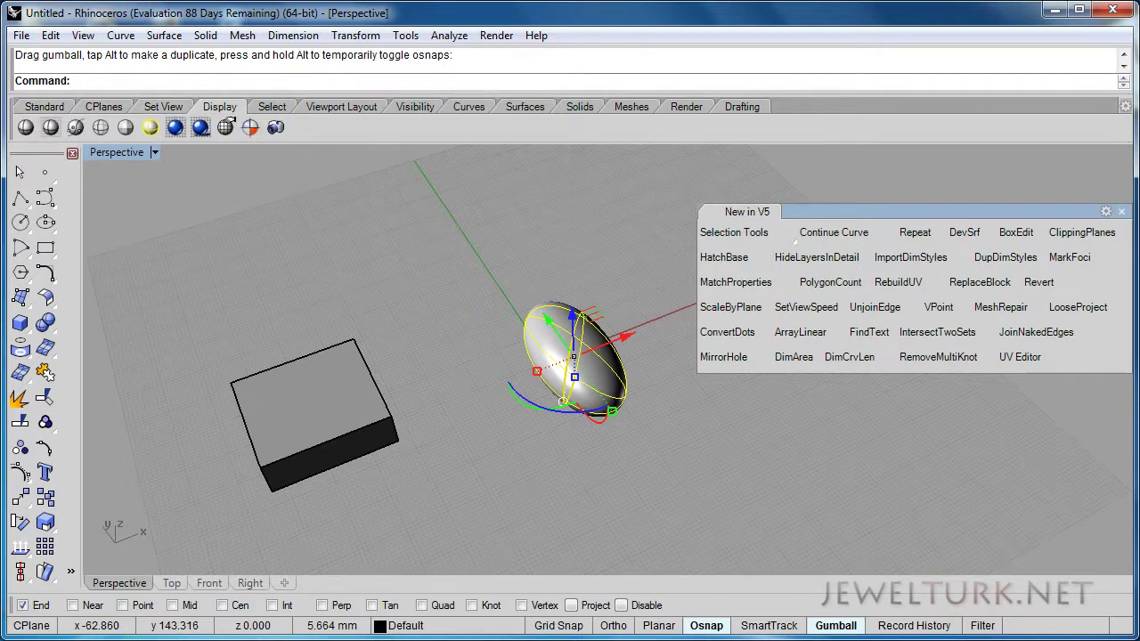
click(45, 107)
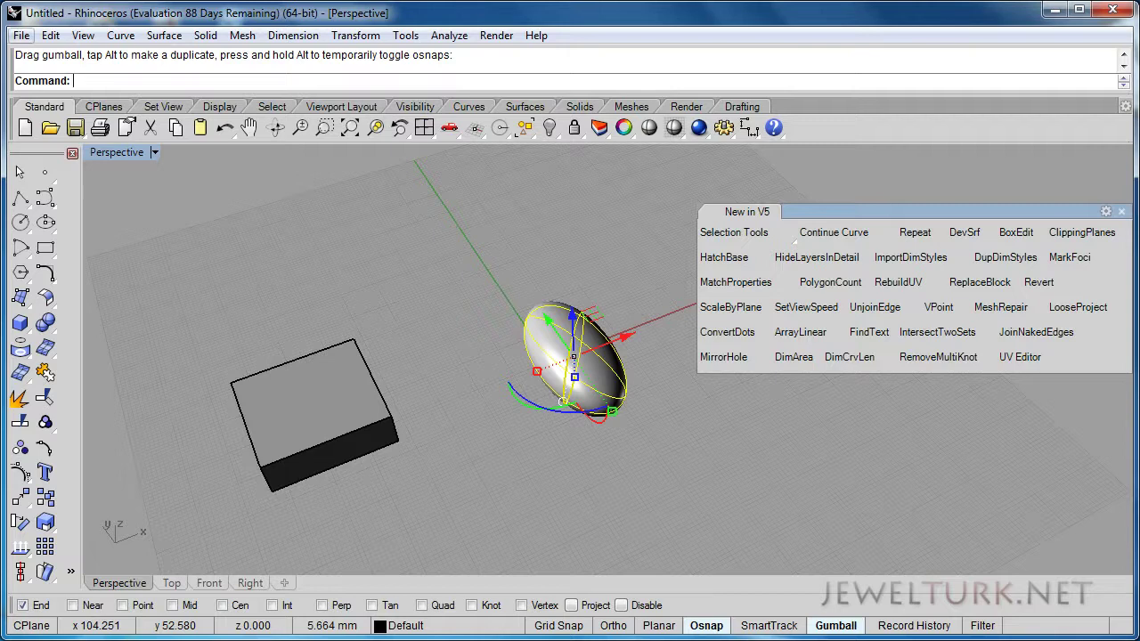
Examine the available curve, transform, analysis and help commands, and deselect the ellipsoid
click(22, 35)
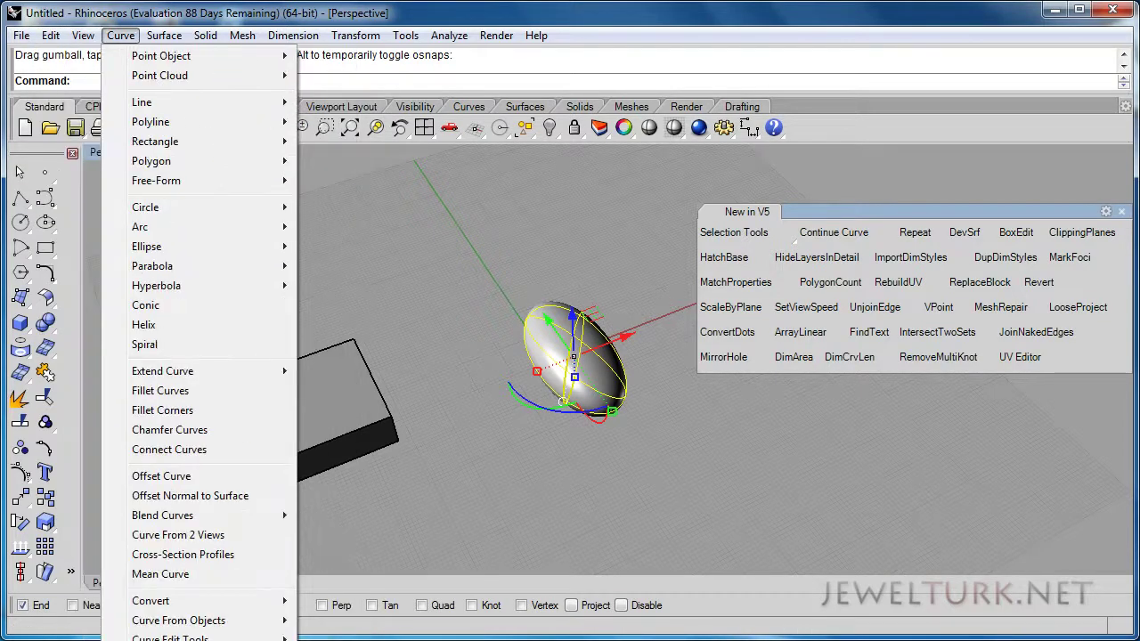
mouse_move(356, 35)
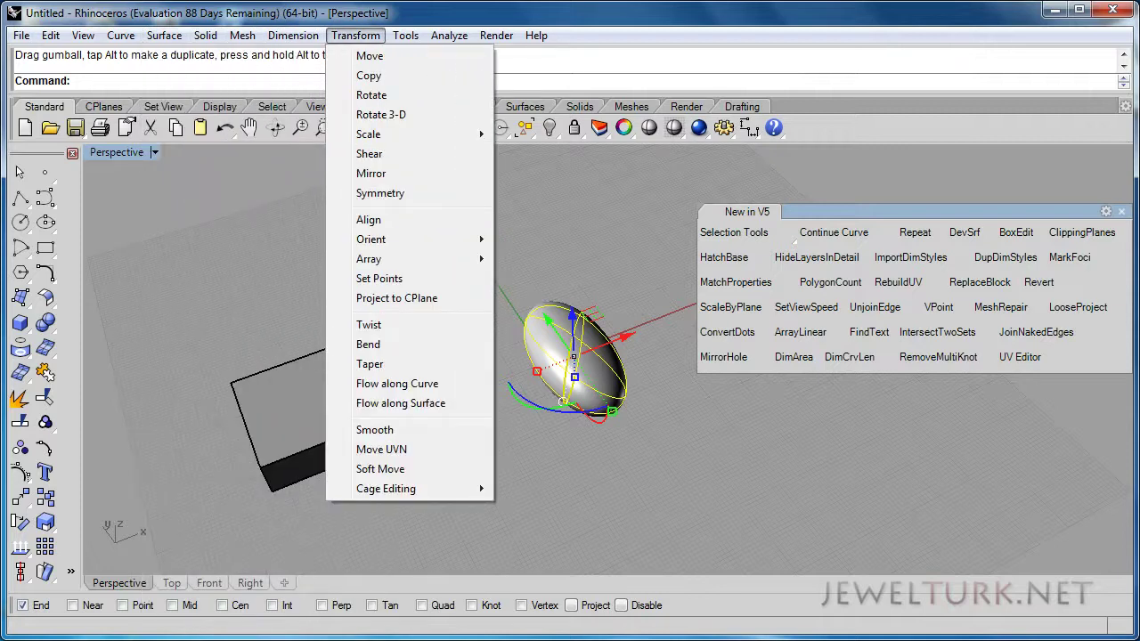
mouse_move(449, 36)
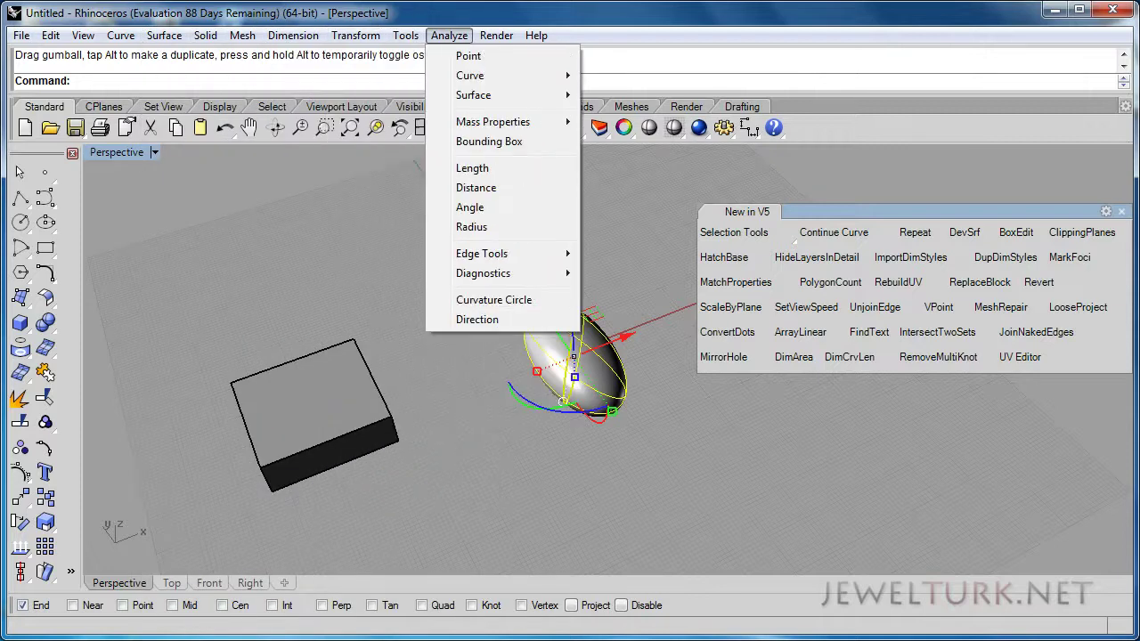
key(Right)
key(Right)
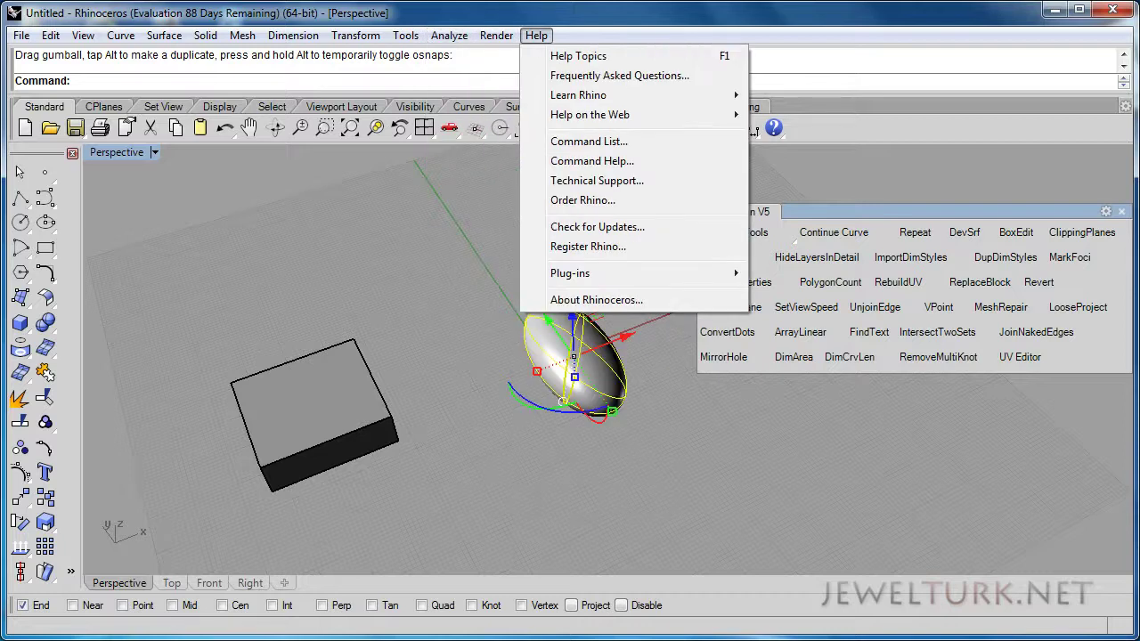
key(Escape)
key(Escape)
Select the box and detach the Solids toolset as a floating palette near the box
click(28, 330)
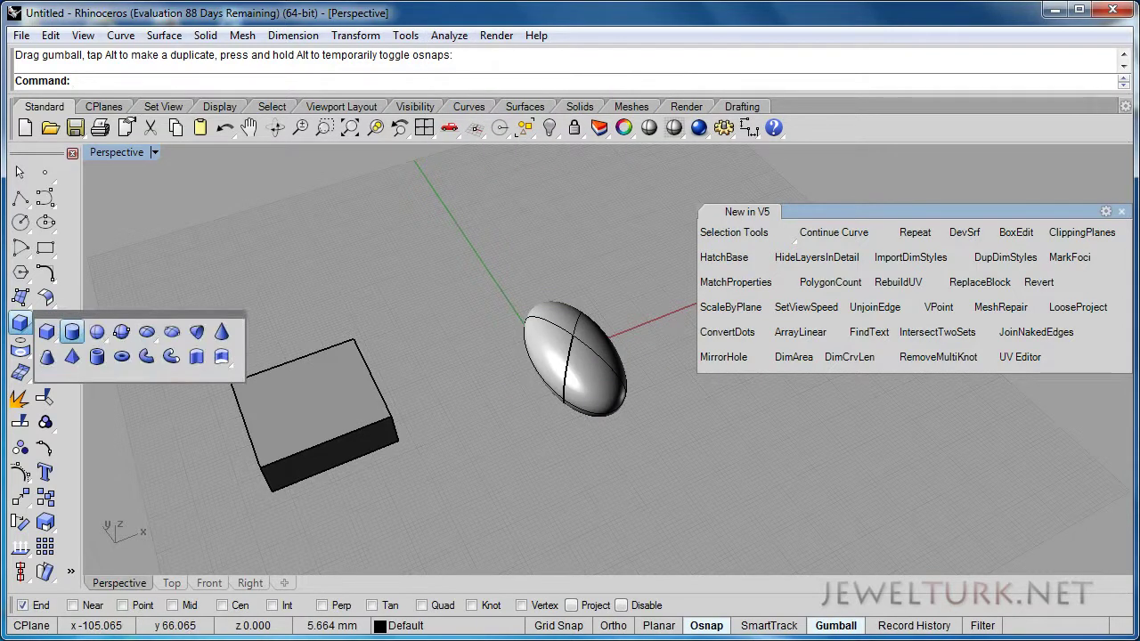
click(332, 420)
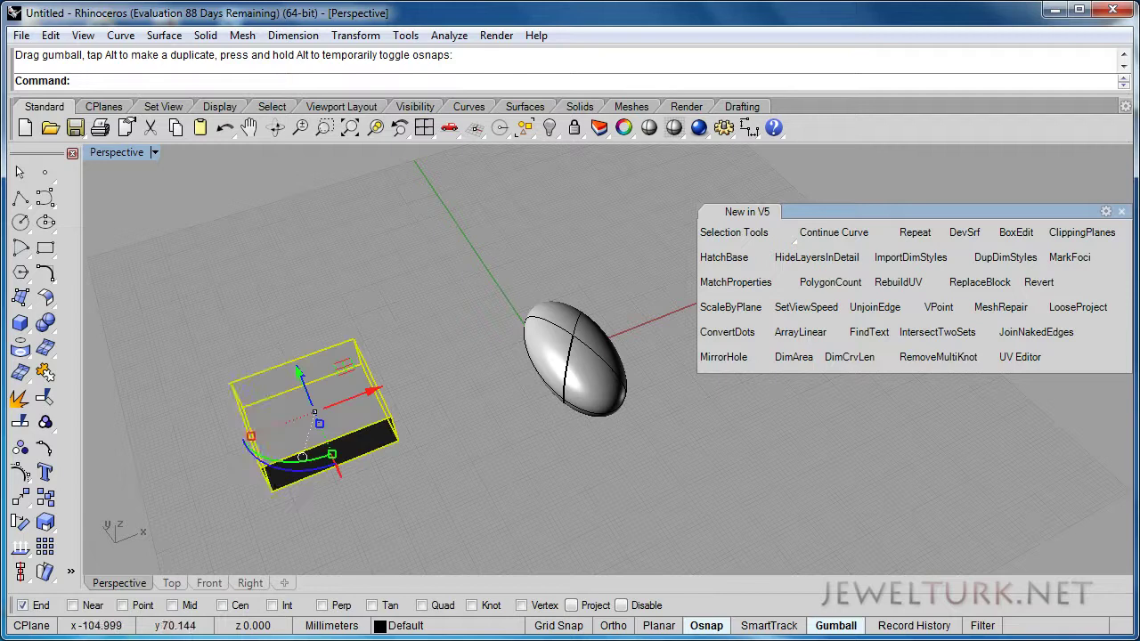
click(53, 330)
drag(143, 315, 192, 234)
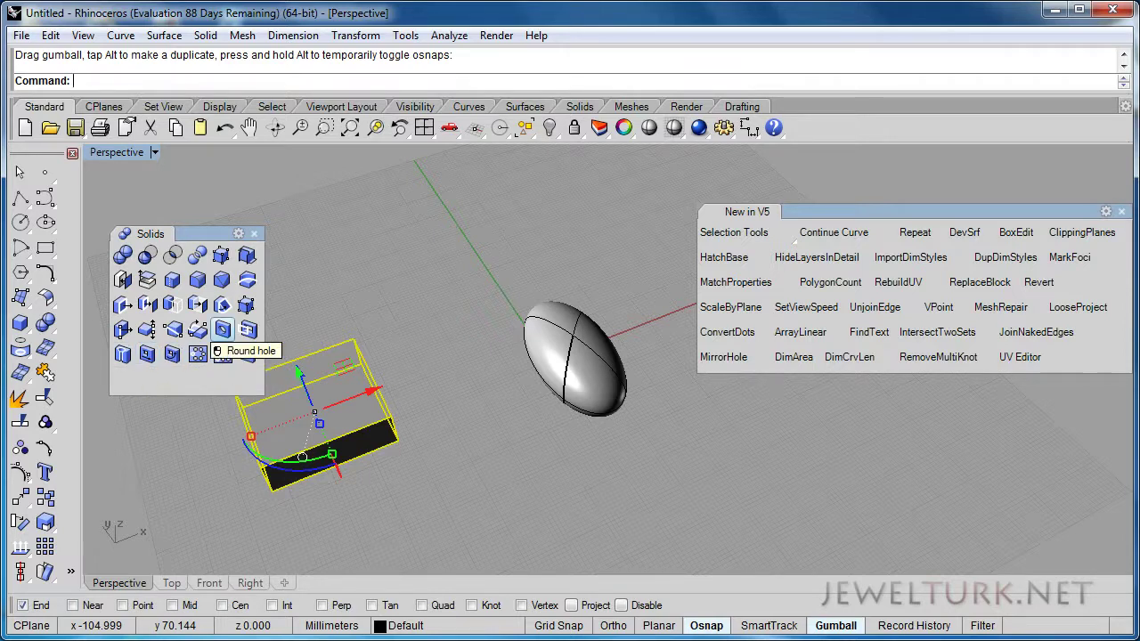
Detach the UDT toolset as a floating palette below the Solids palette
mouse_move(365, 397)
right_down()
mouse_move(303, 330)
mouse_move(392, 419)
mouse_move(352, 388)
right_up()
click(48, 525)
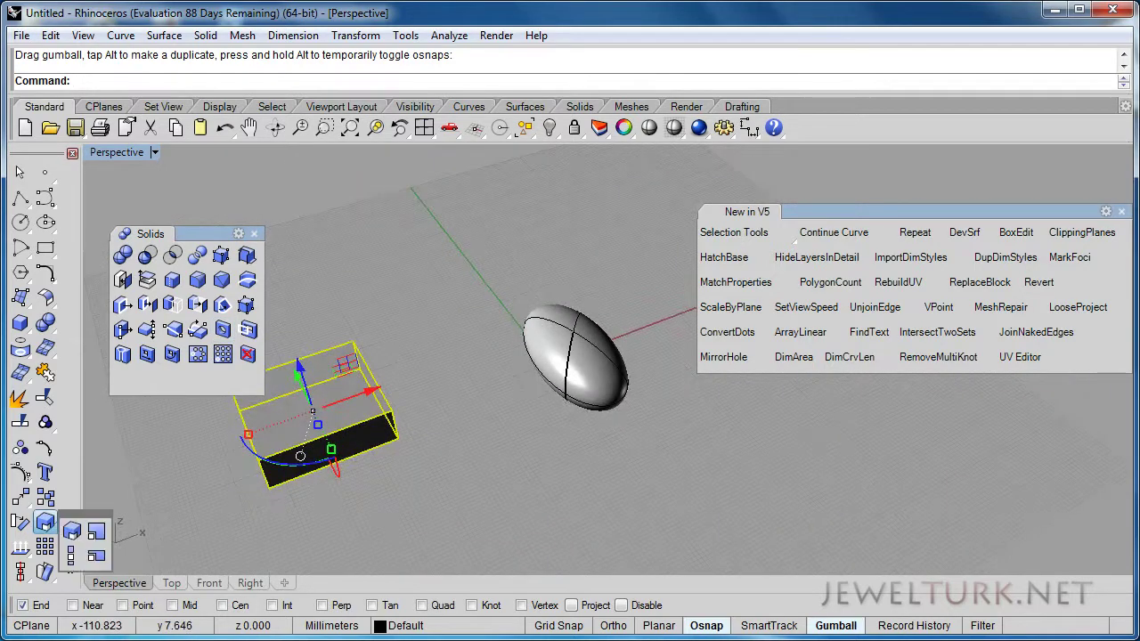
click(48, 575)
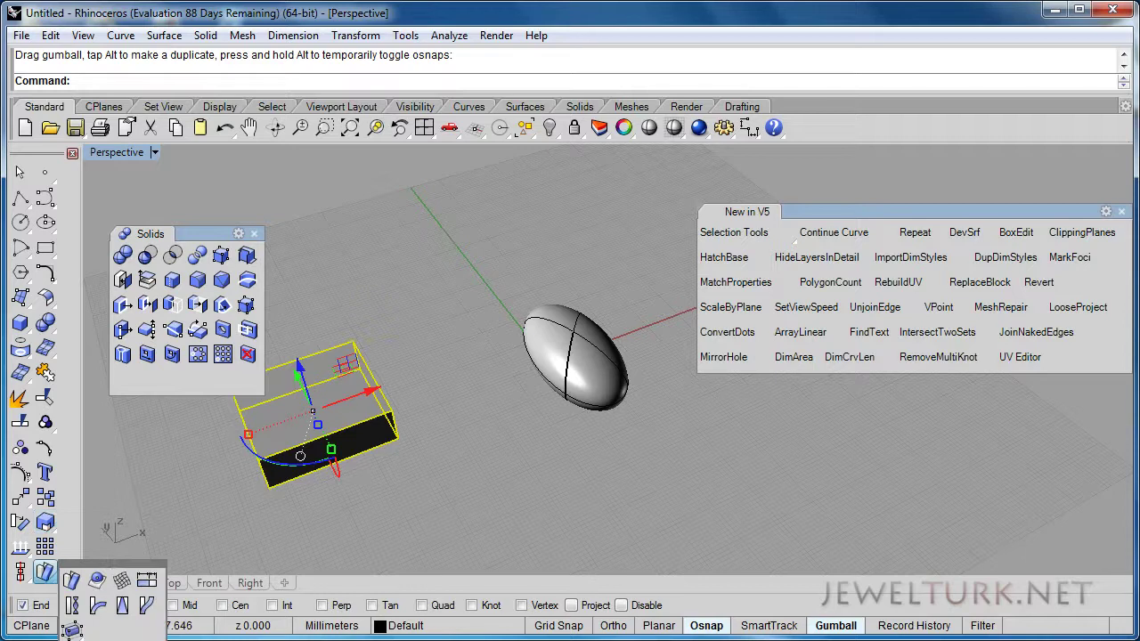
drag(78, 563, 160, 486)
Examine the Block and Diagnostics commands among the sidebar's hidden tools, and deselect the box
click(71, 572)
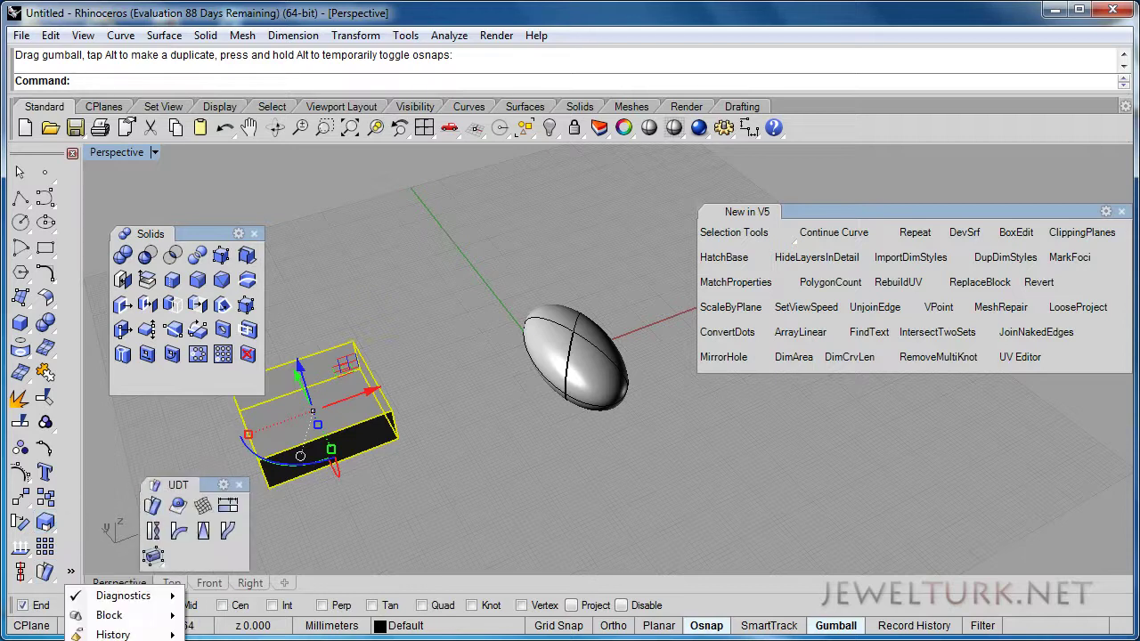
mouse_move(110, 615)
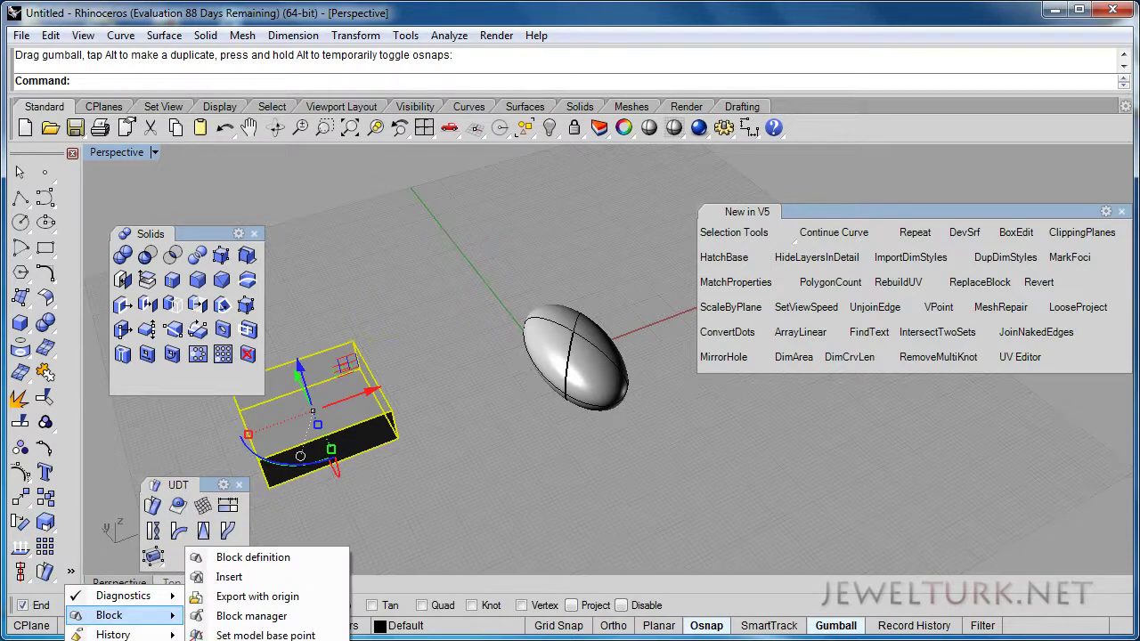
mouse_move(115, 595)
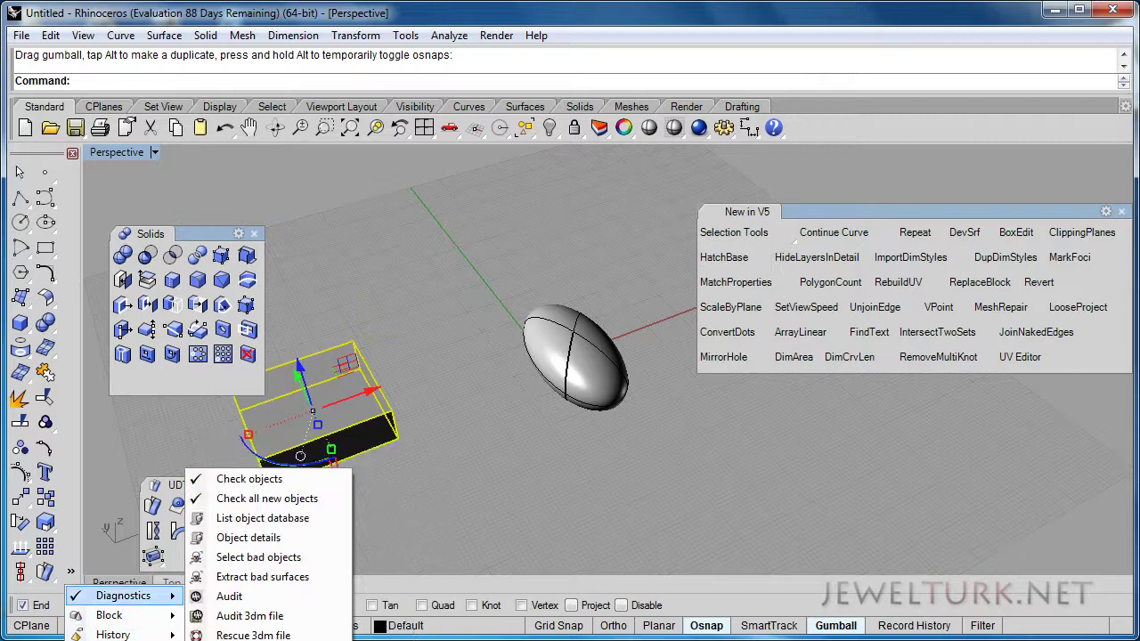
click(127, 523)
Undock the Main sidebar and detach its Transform toolset as a separate floating palette
drag(37, 154, 90, 177)
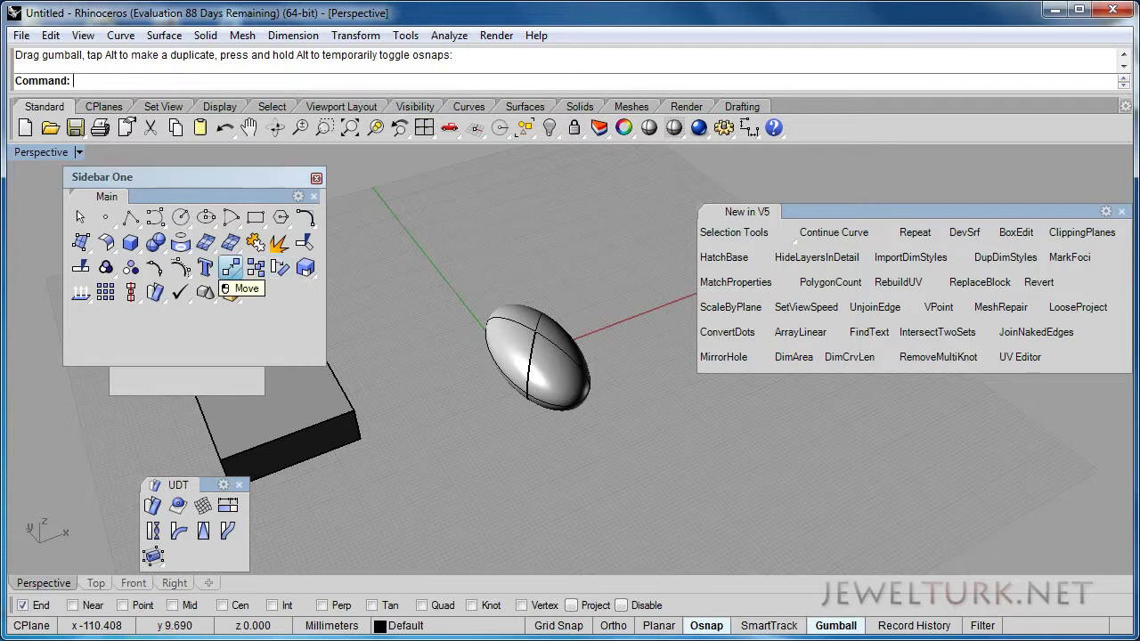
click(235, 273)
drag(307, 283, 433, 266)
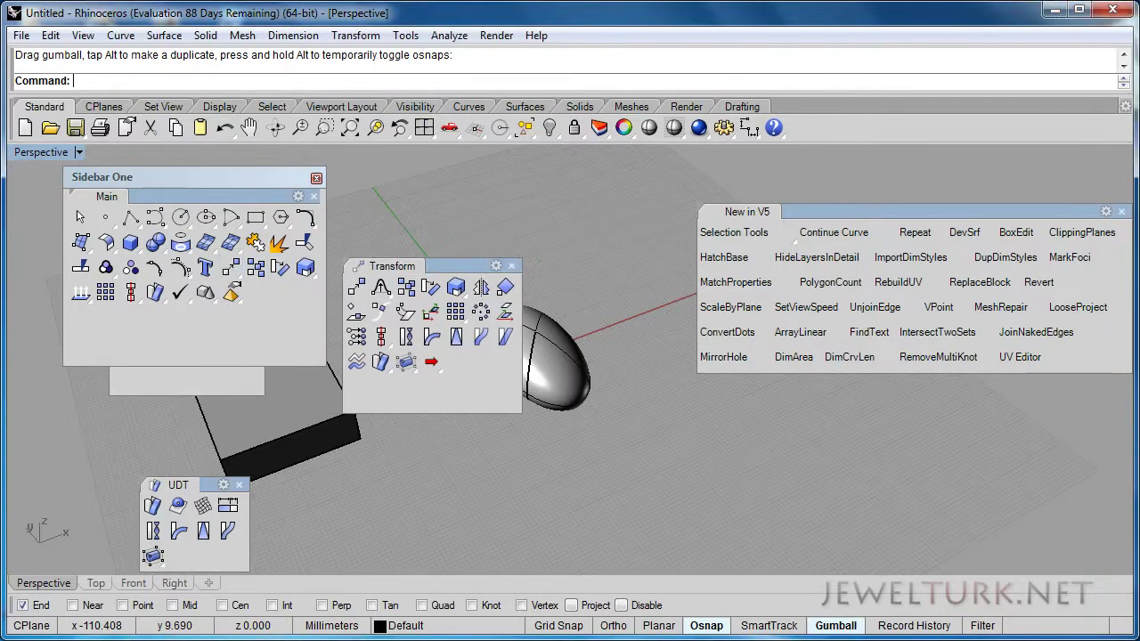
Dock the Main sidebar horizontally beside the Standard toolset, and float it over the viewport again
drag(191, 177, 139, 120)
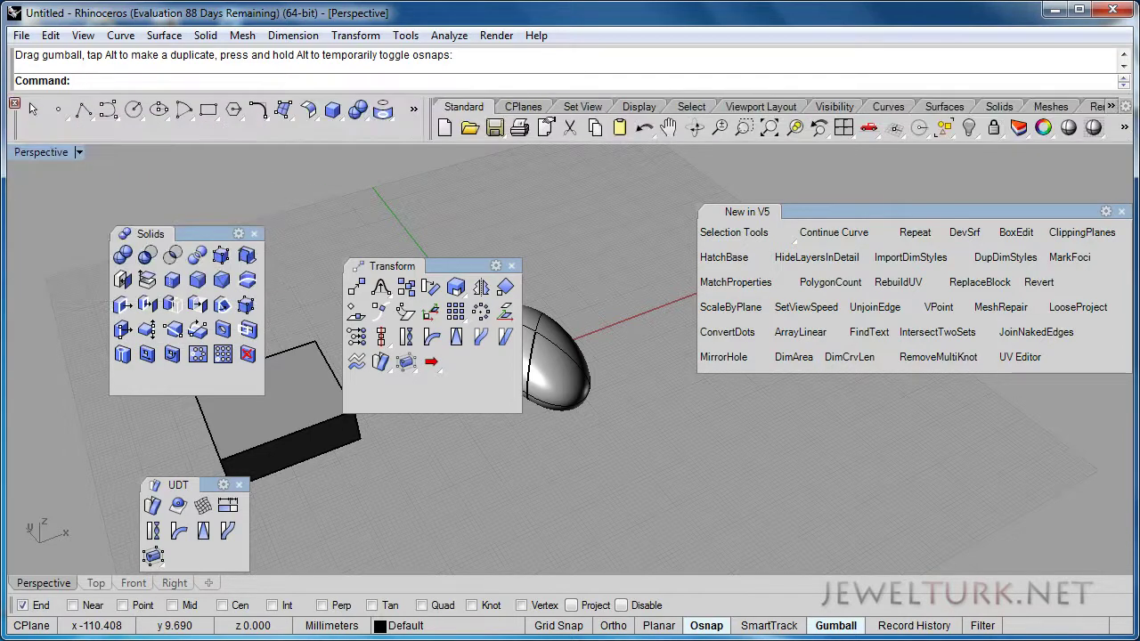
drag(14, 125, 30, 193)
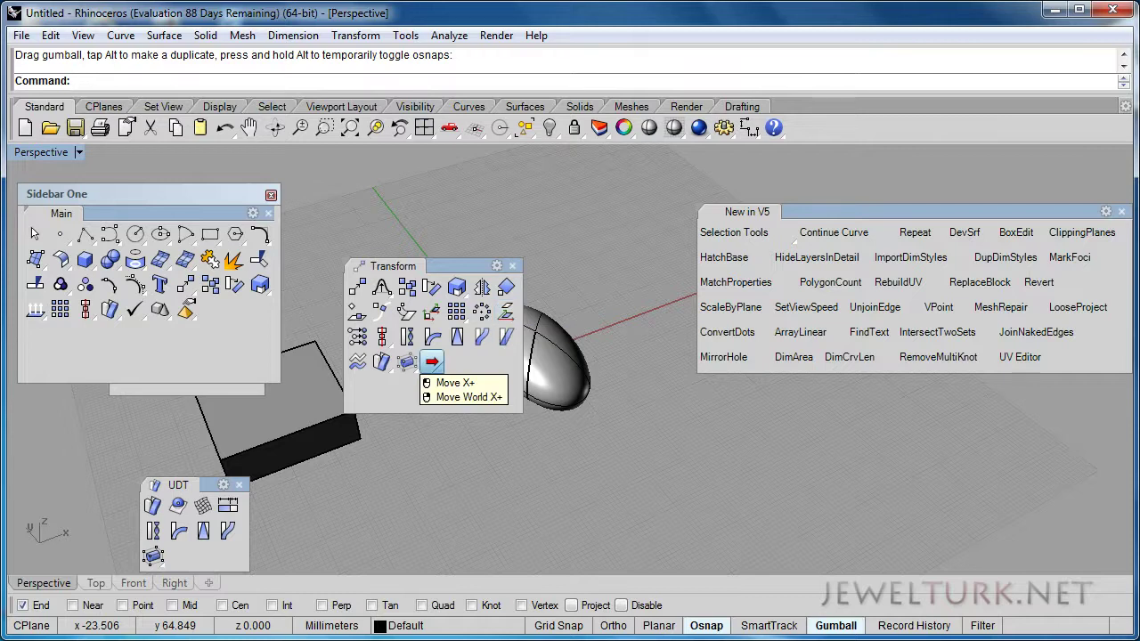
Detach the Organic toolset from the Transform palette and view the History tools in the Main sidebar
click(432, 360)
drag(464, 384, 469, 395)
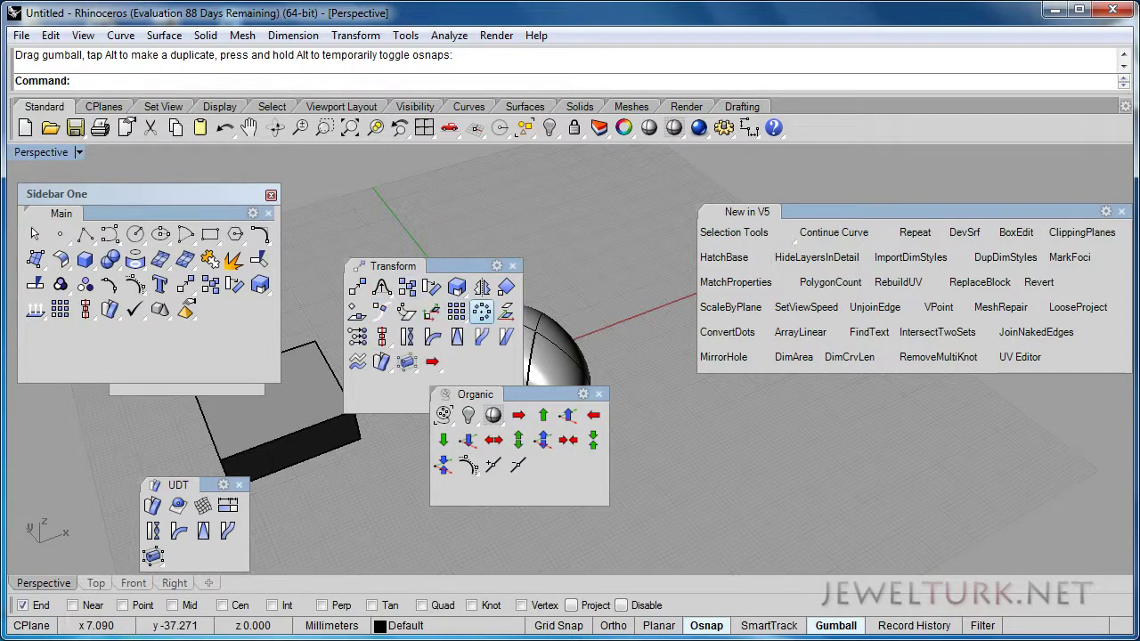
click(187, 310)
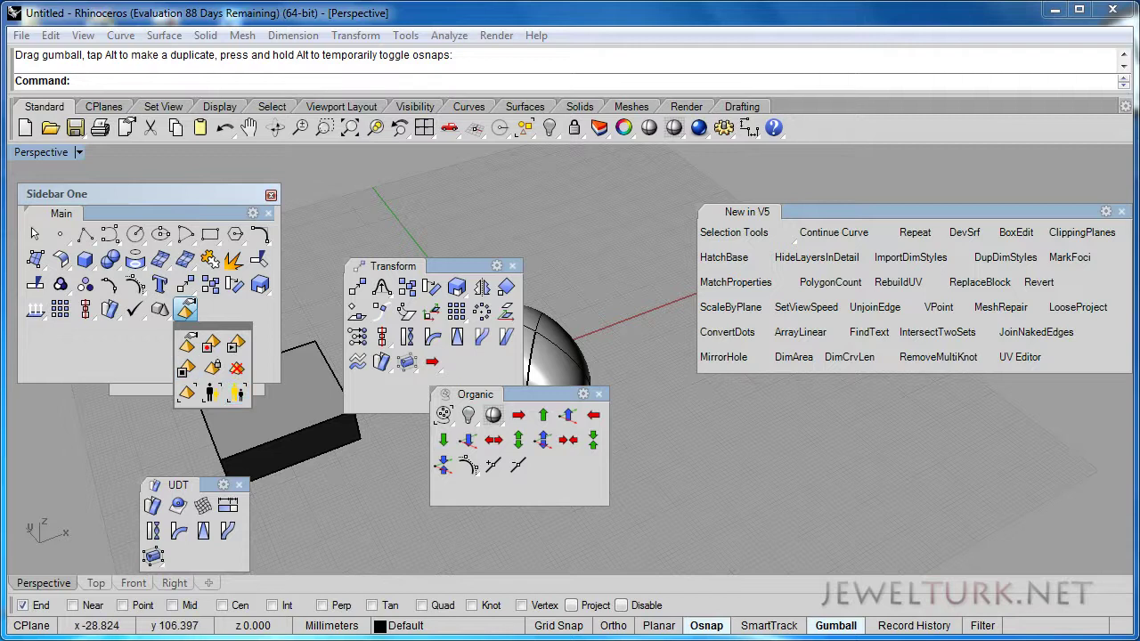
click(343, 201)
Show the four-viewport layout and maximize the Perspective view again with both solids in view
click(425, 128)
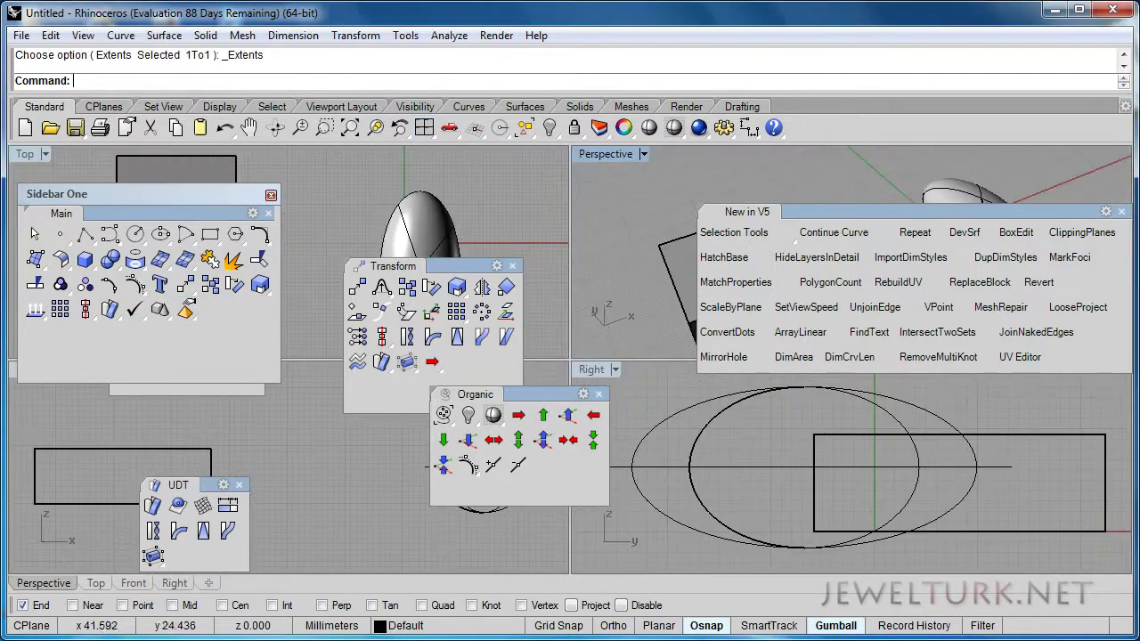
double_click(606, 154)
shift+right_drag(655, 196, 411, 241)
scroll(411, 240, down, 4)
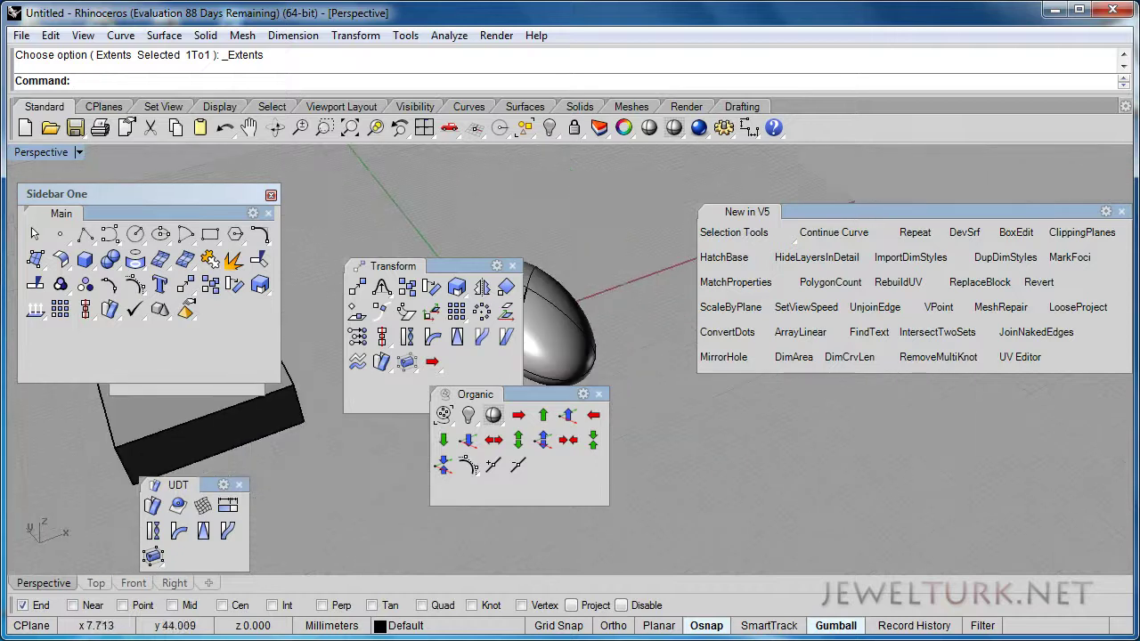
Close the floating Main sidebar and the Transform and Organic palettes
click(271, 195)
click(512, 267)
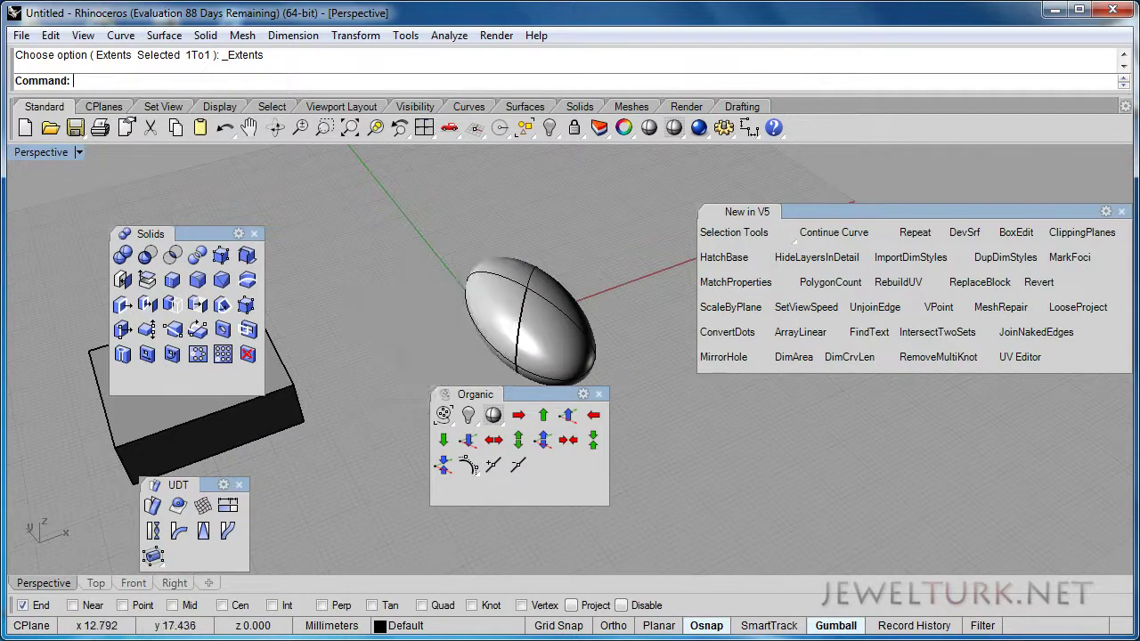
click(600, 393)
Open the New in V5 topic of the Rhinoceros help
click(536, 36)
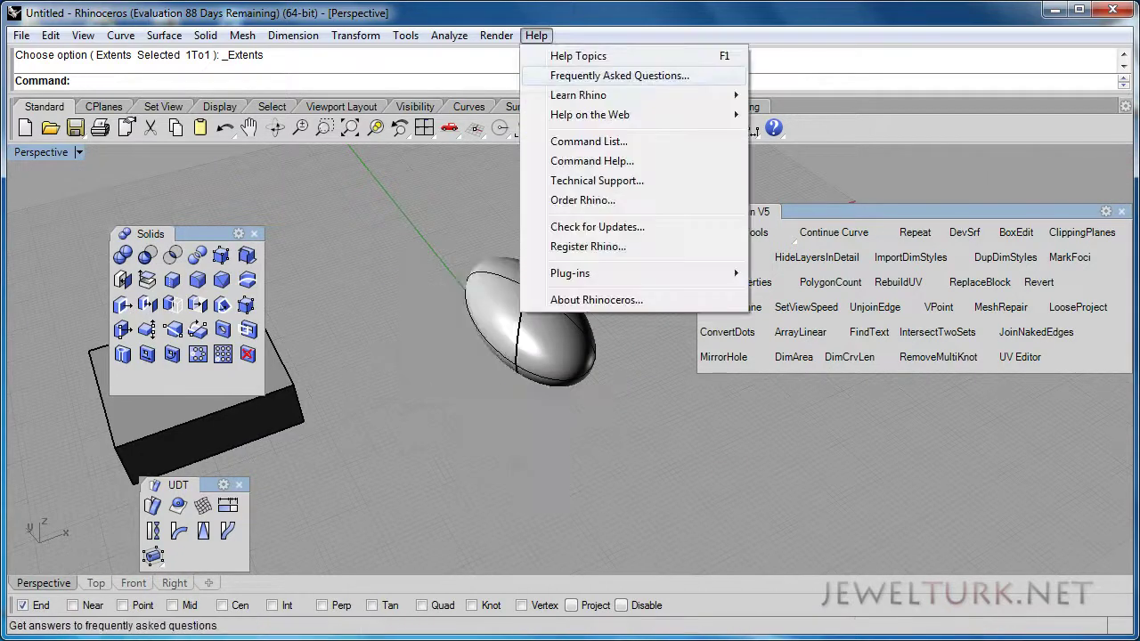
click(578, 56)
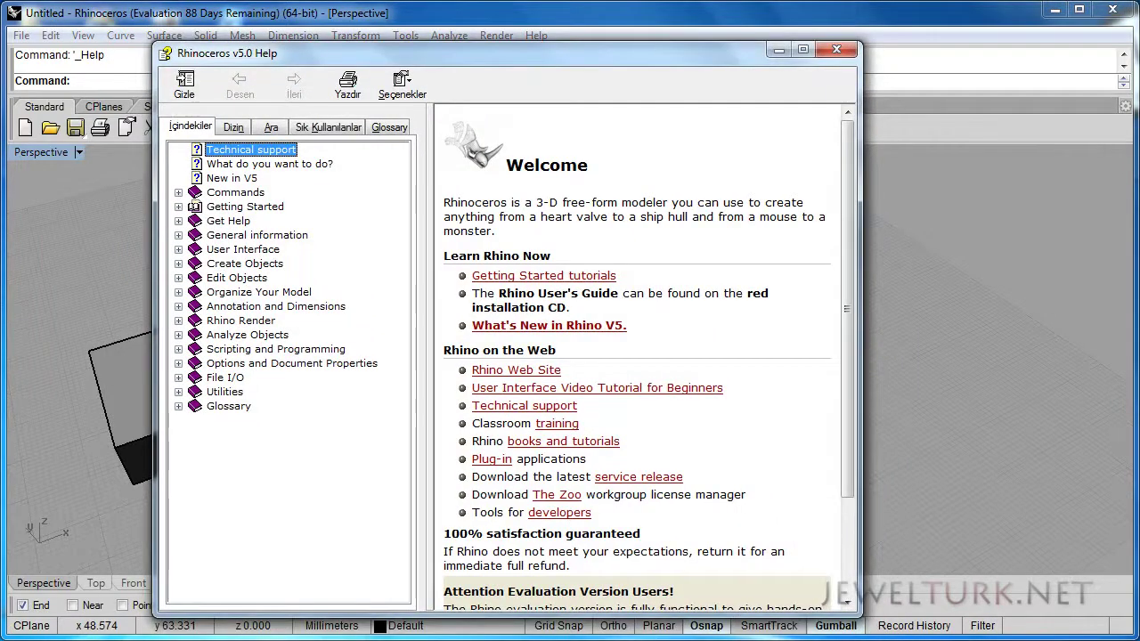
click(231, 178)
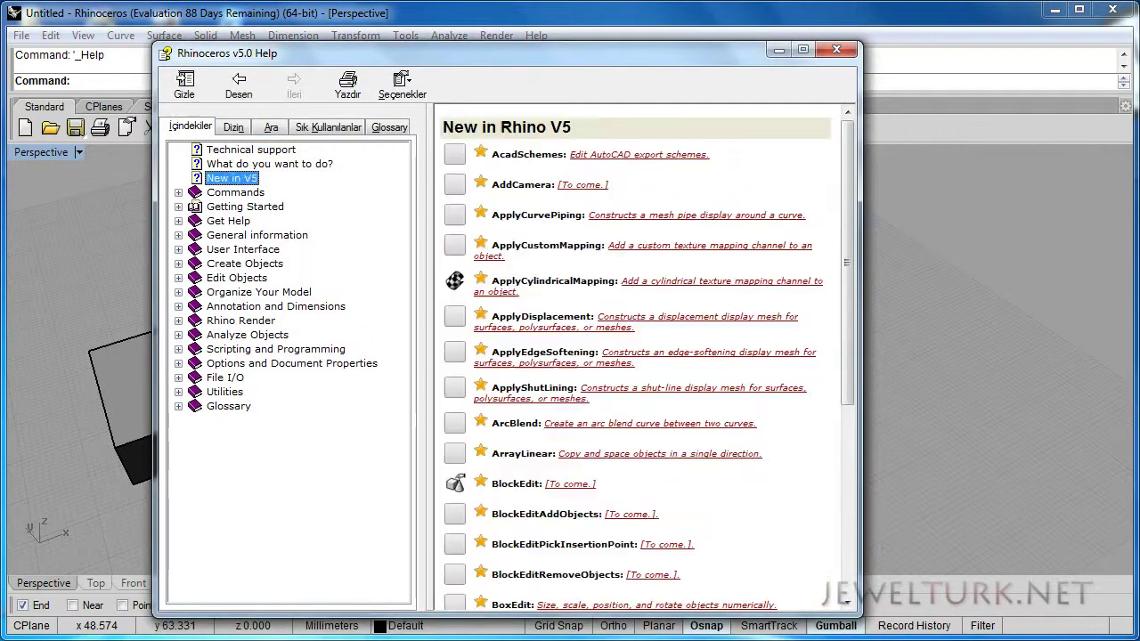
Examine the full list of new V5 commands in the help topic, and return to the Perspective view
drag(847, 144, 847, 359)
scroll(641, 356, down, 20)
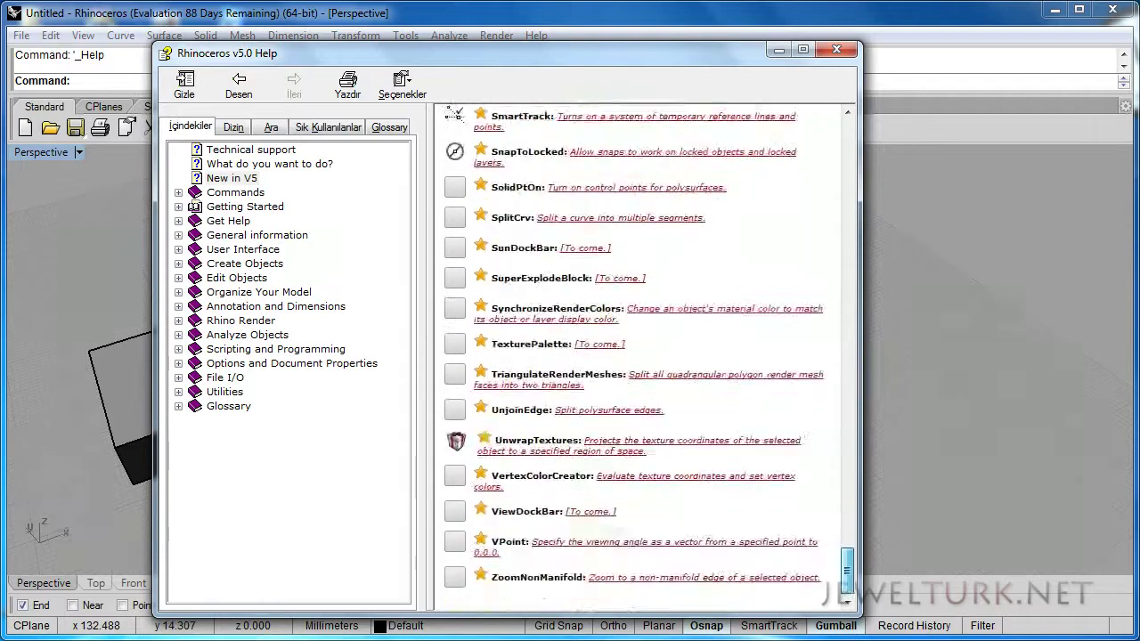
scroll(641, 356, up, 20)
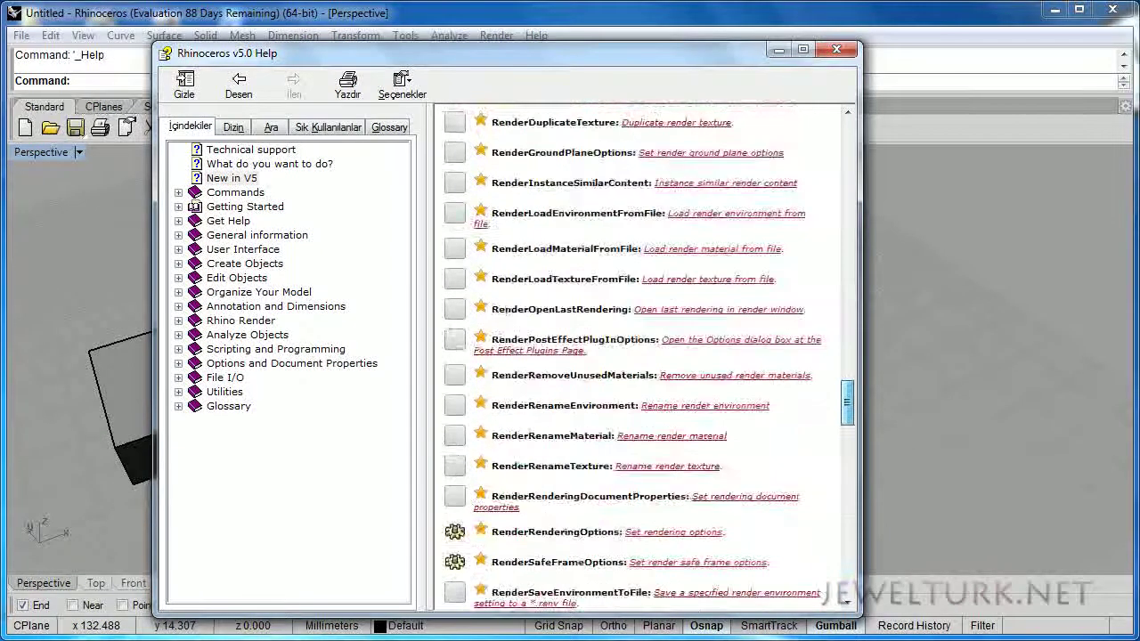
scroll(642, 356, up, 20)
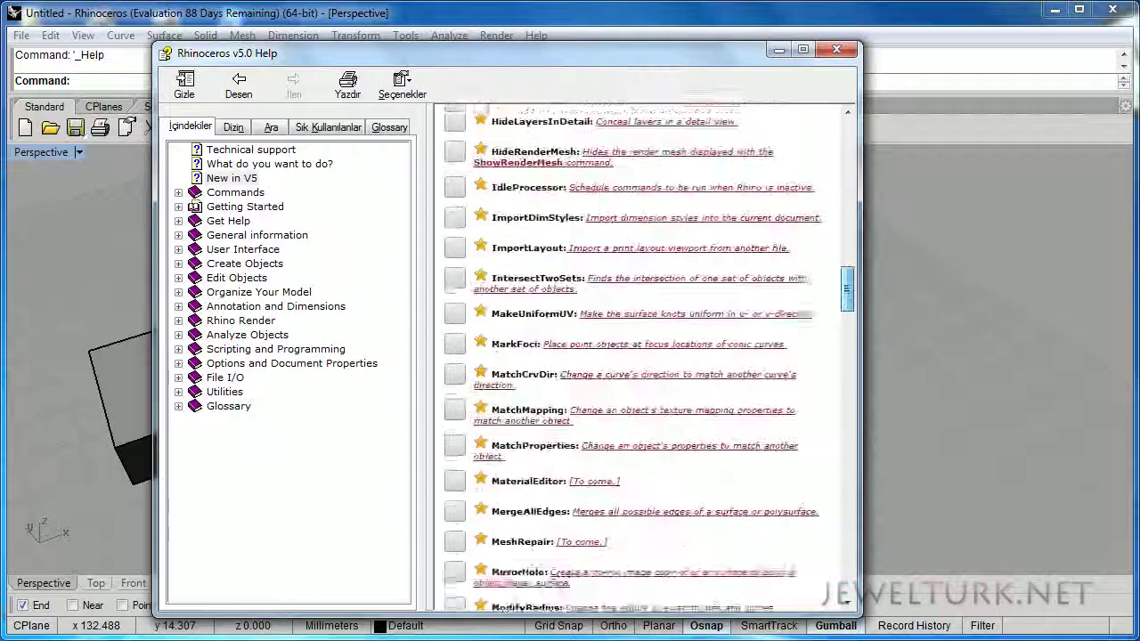
drag(847, 282, 847, 242)
scroll(641, 356, up, 15)
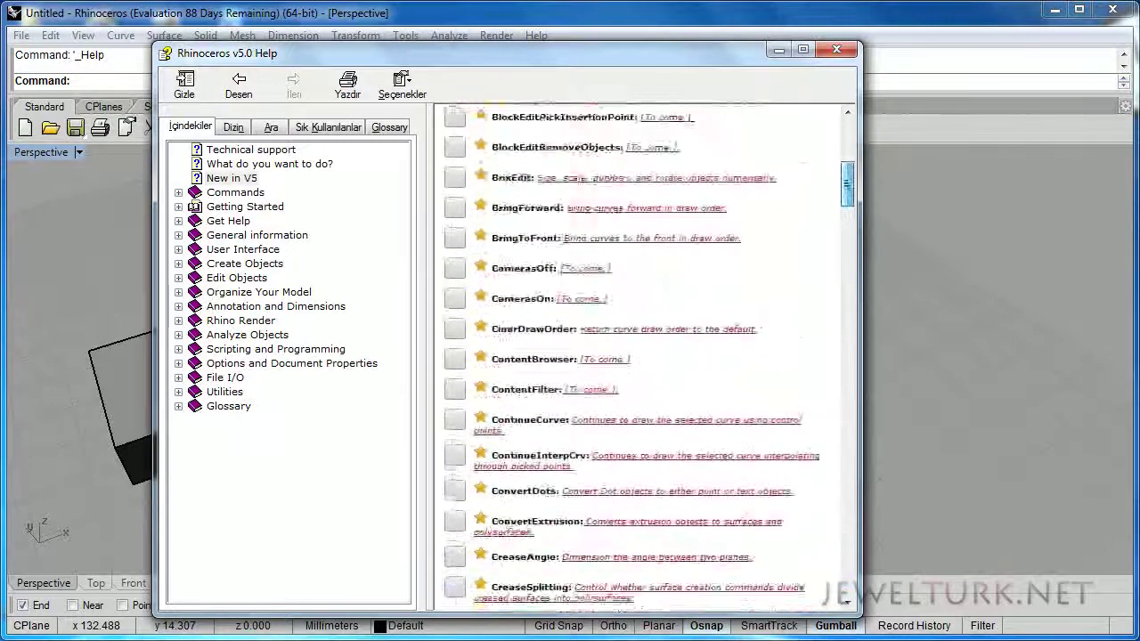
drag(847, 153, 847, 254)
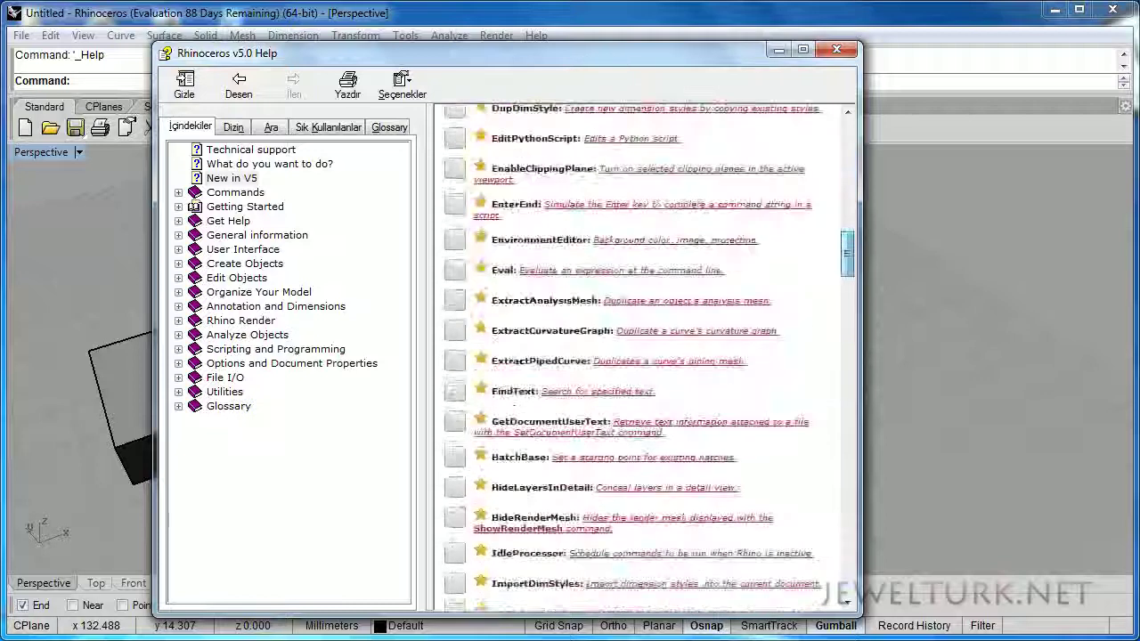
scroll(641, 356, down, 20)
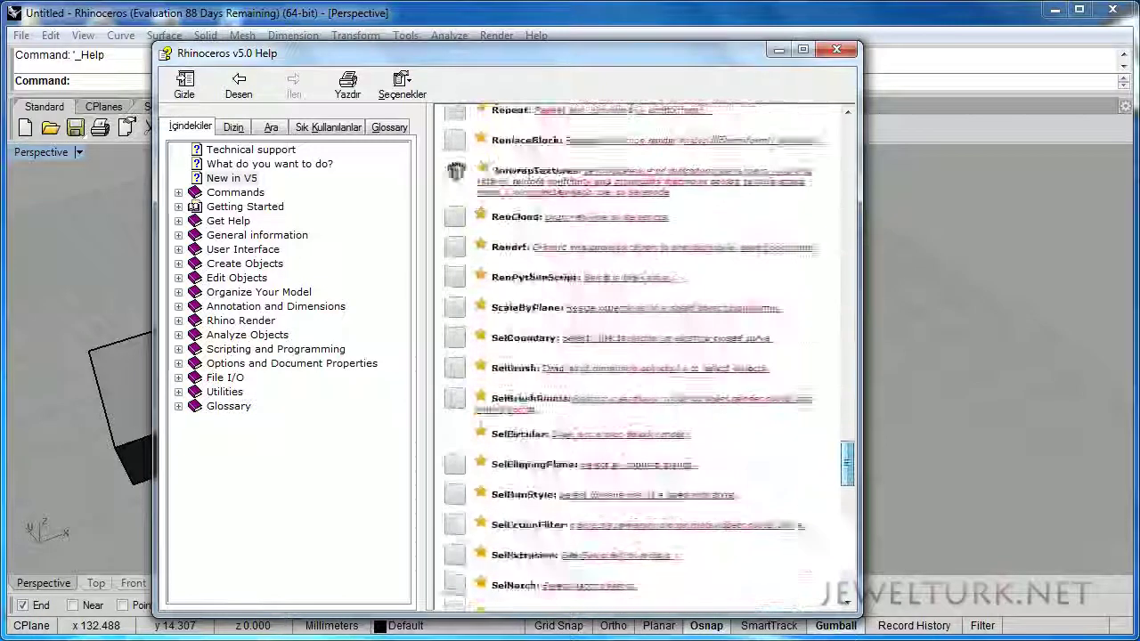
scroll(641, 357, down, 15)
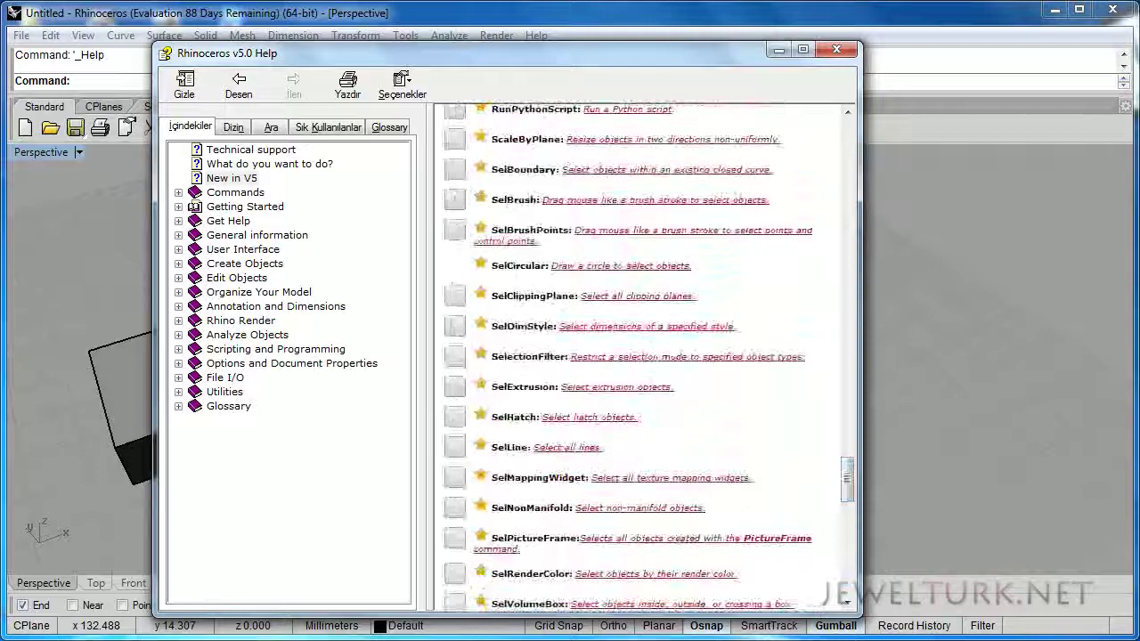
scroll(641, 356, down, 1)
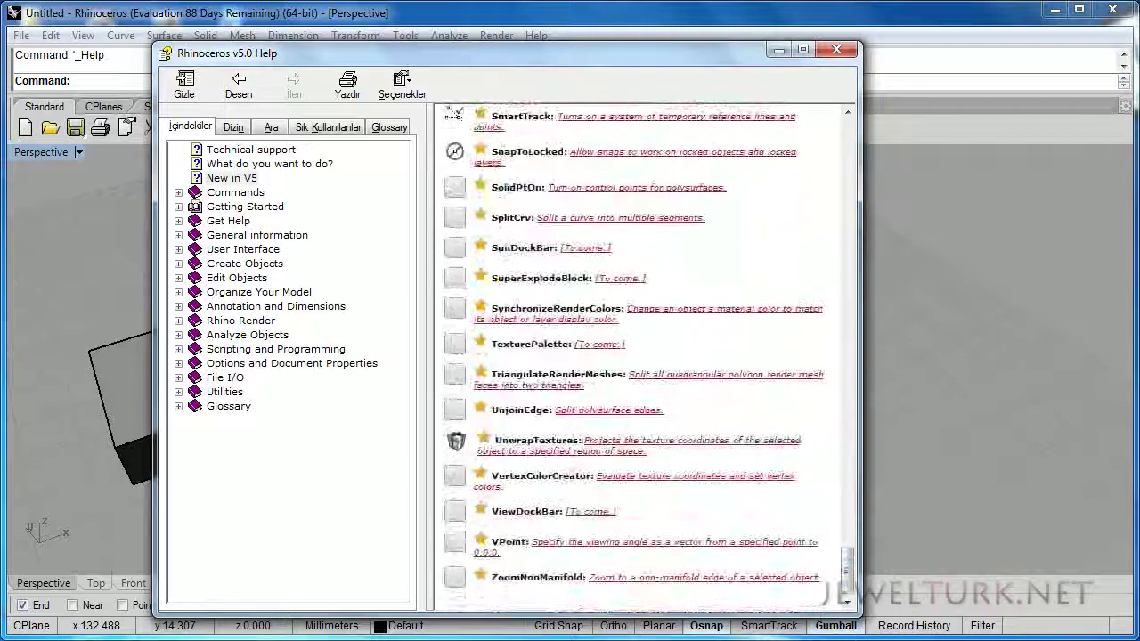
scroll(641, 356, up, 3)
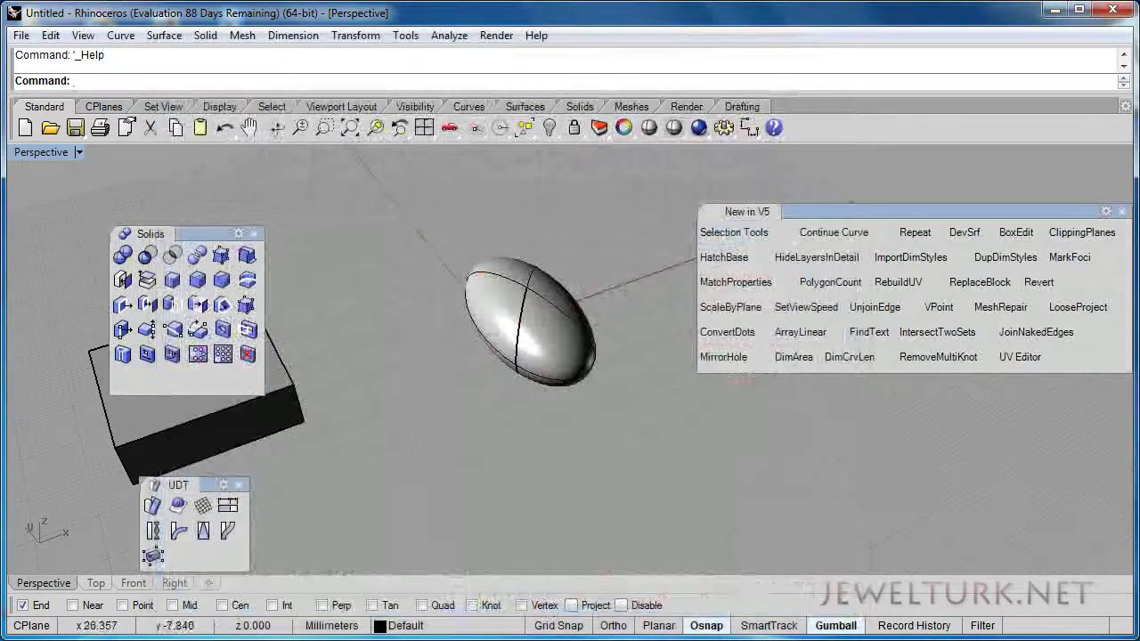
shift+right_drag(712, 391, 637, 434)
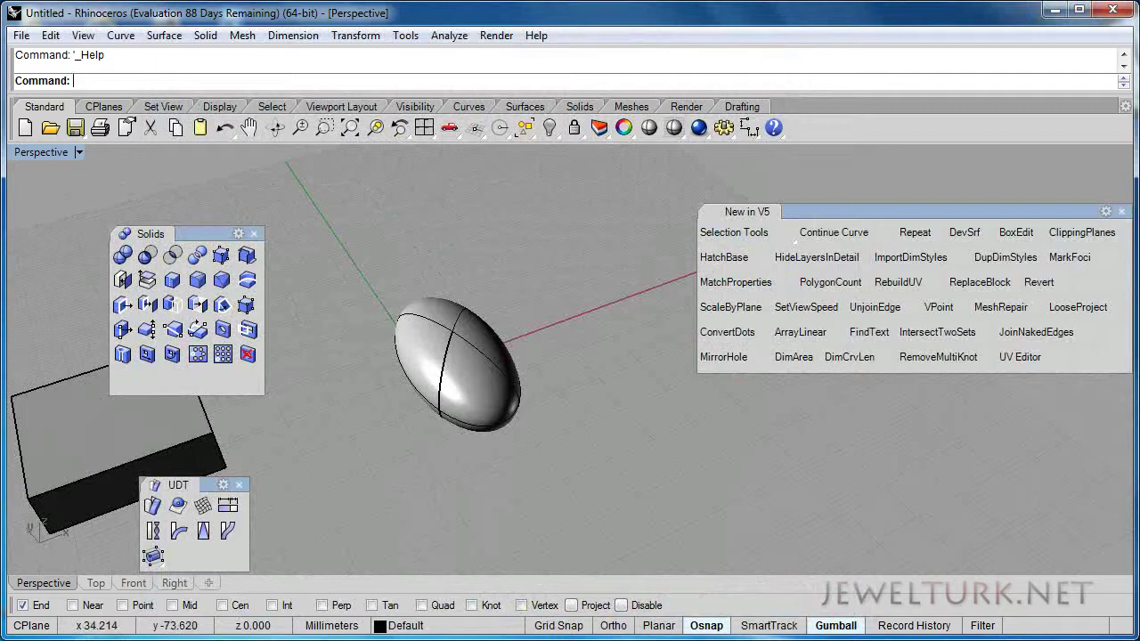